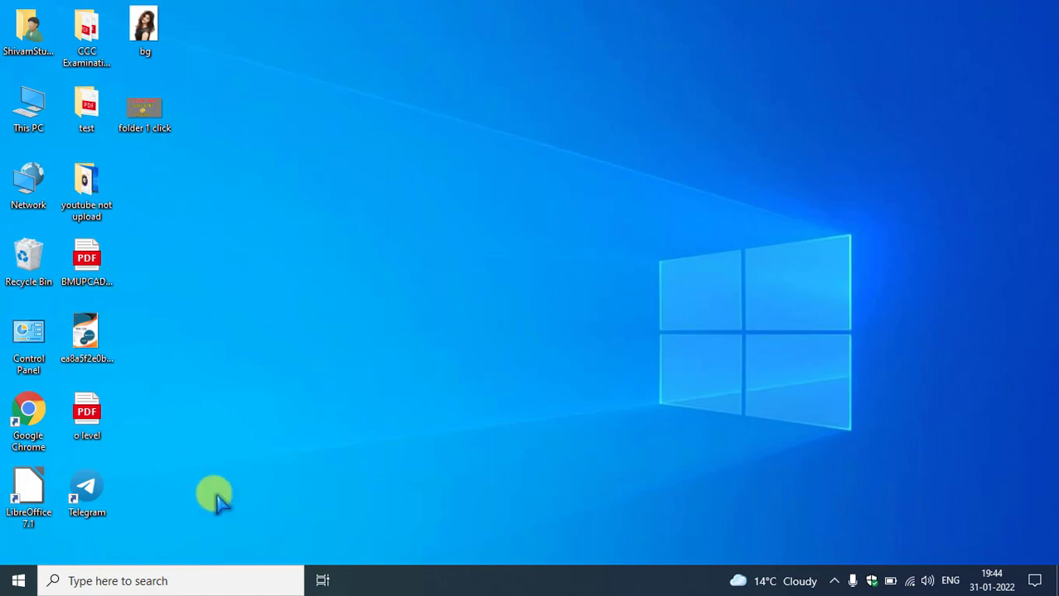
- Start Microsoft Office Excel 2007 from the Microsoft Office folder in the Start menu
left_click(16, 585)
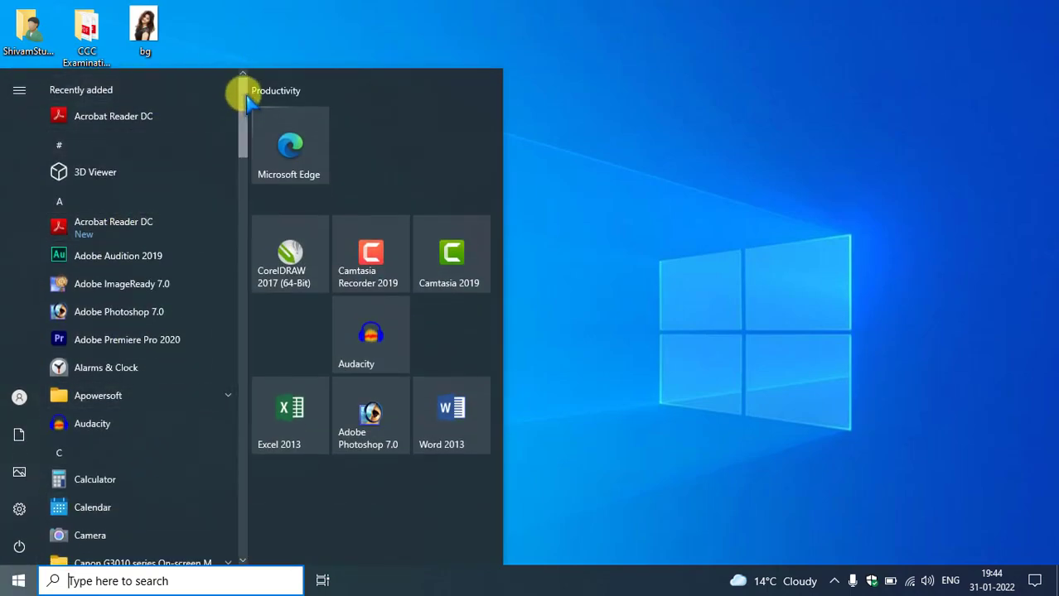
left_click_drag(246, 96, 240, 282)
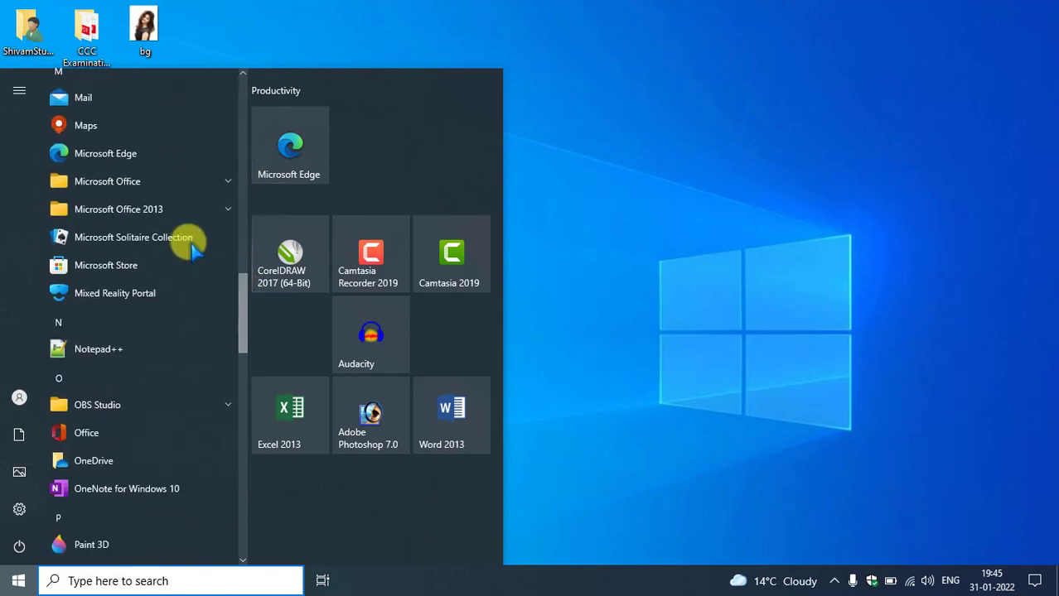
left_click(199, 181)
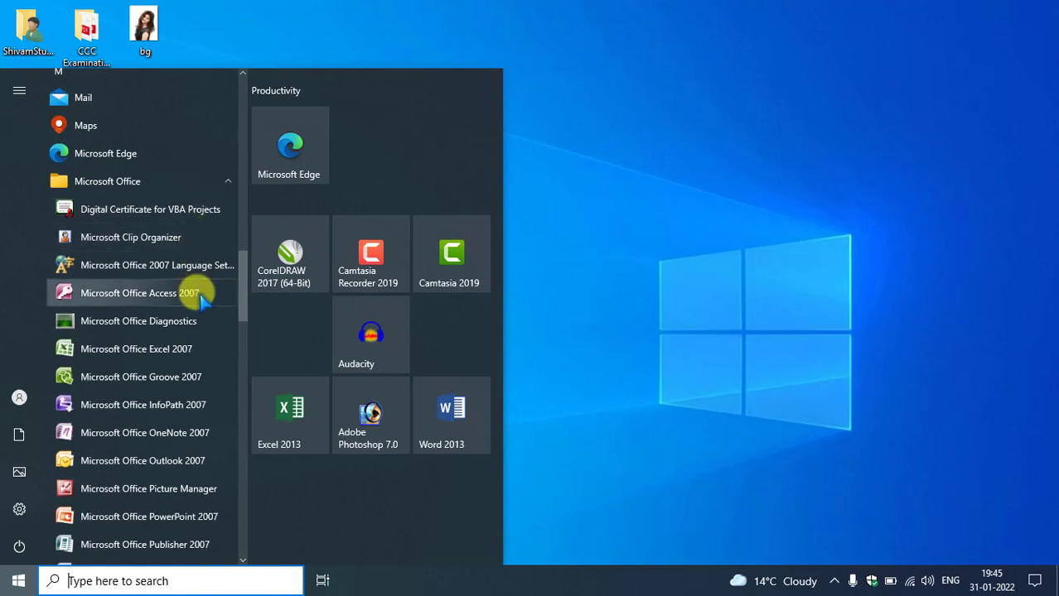
left_click(179, 352)
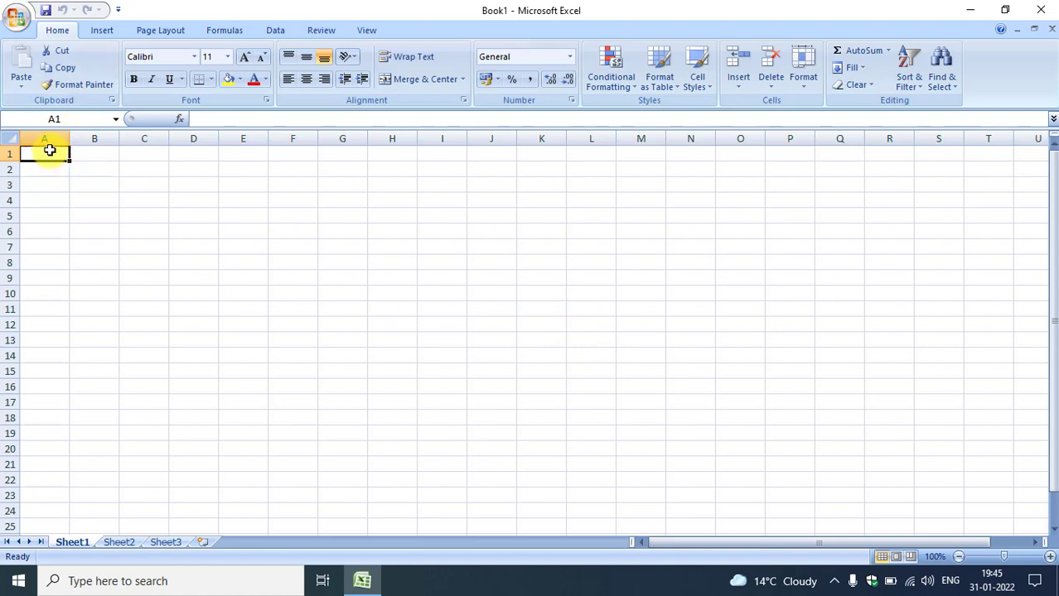
- Enter the title 'RTO Data Entry' in cell A1, then move to A2
left_click_drag(50, 154, 143, 155)
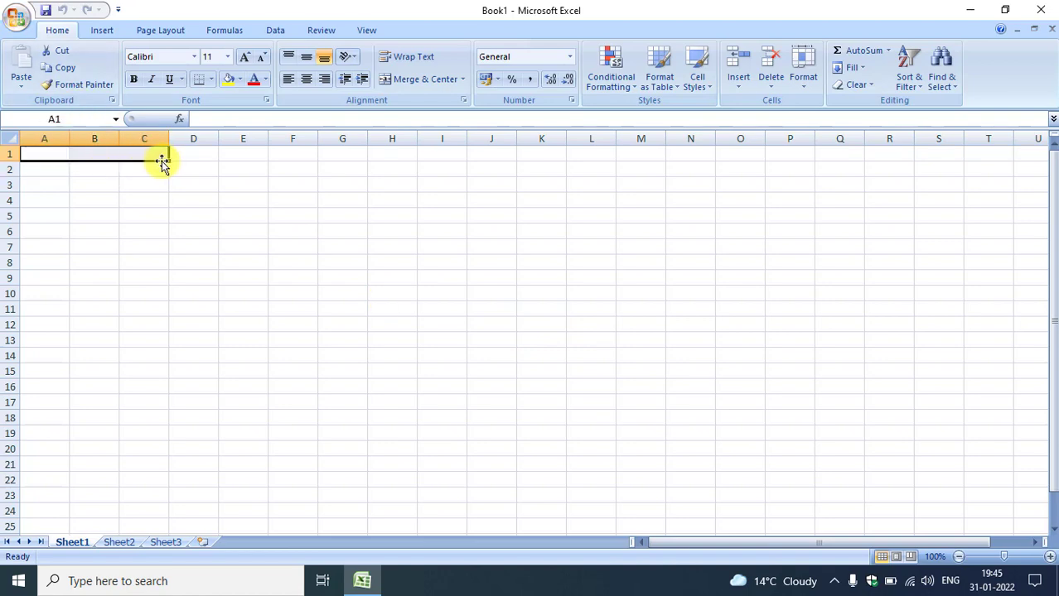
left_click(41, 157)
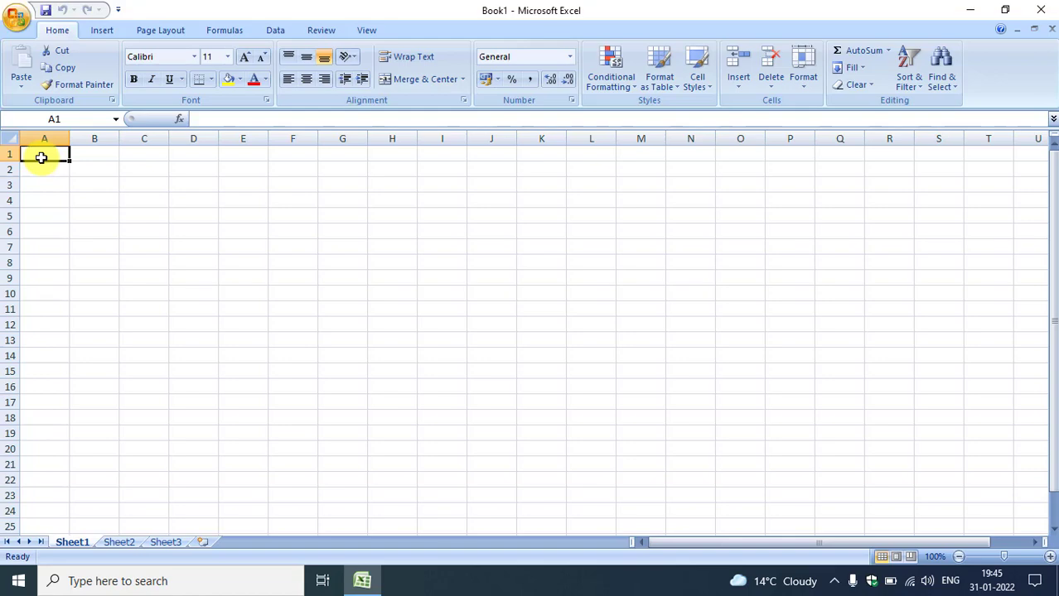
type("RTI")
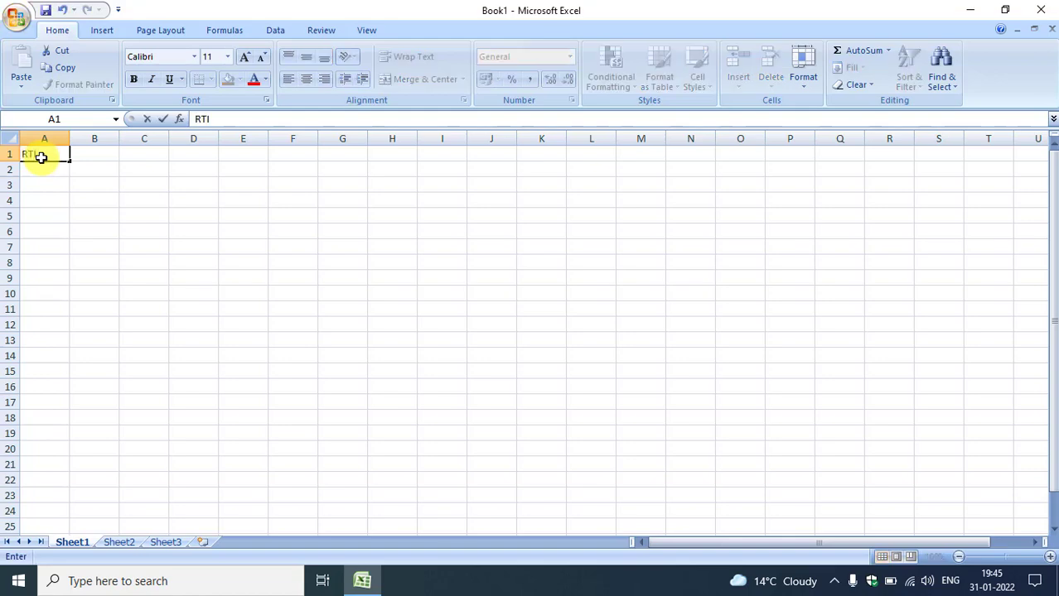
key("BackSpace")
type("O")
type(" Data")
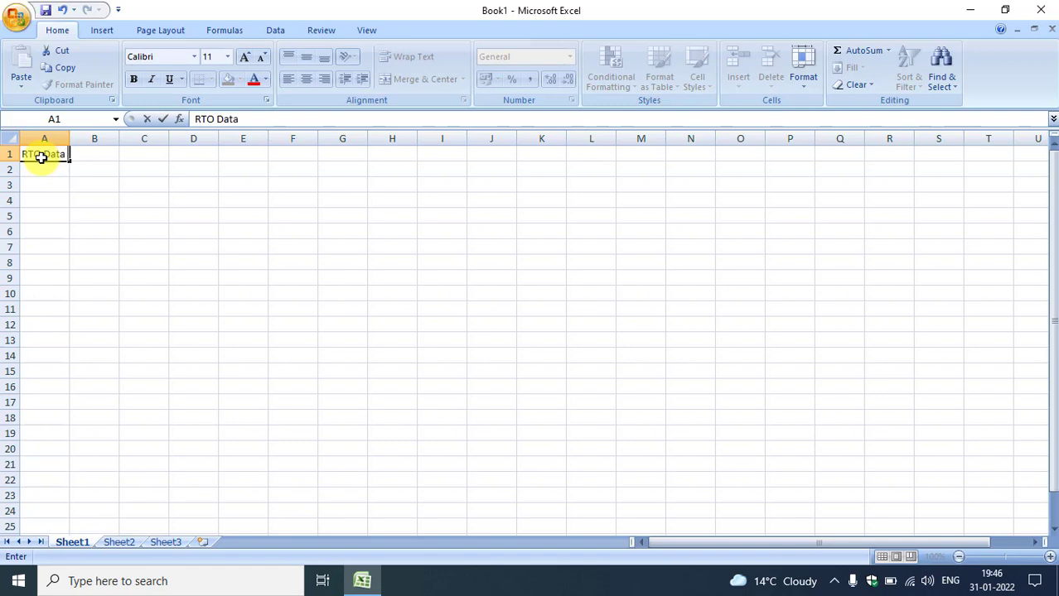
type("R")
key("BackSpace")
type("E")
type("ntry")
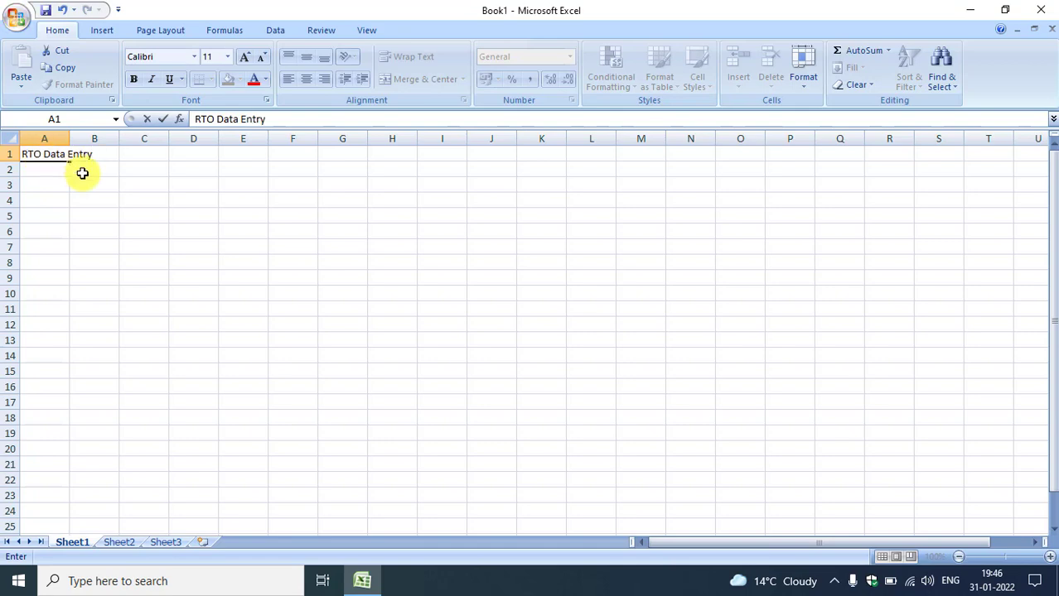
left_click(39, 173)
left_click(52, 154)
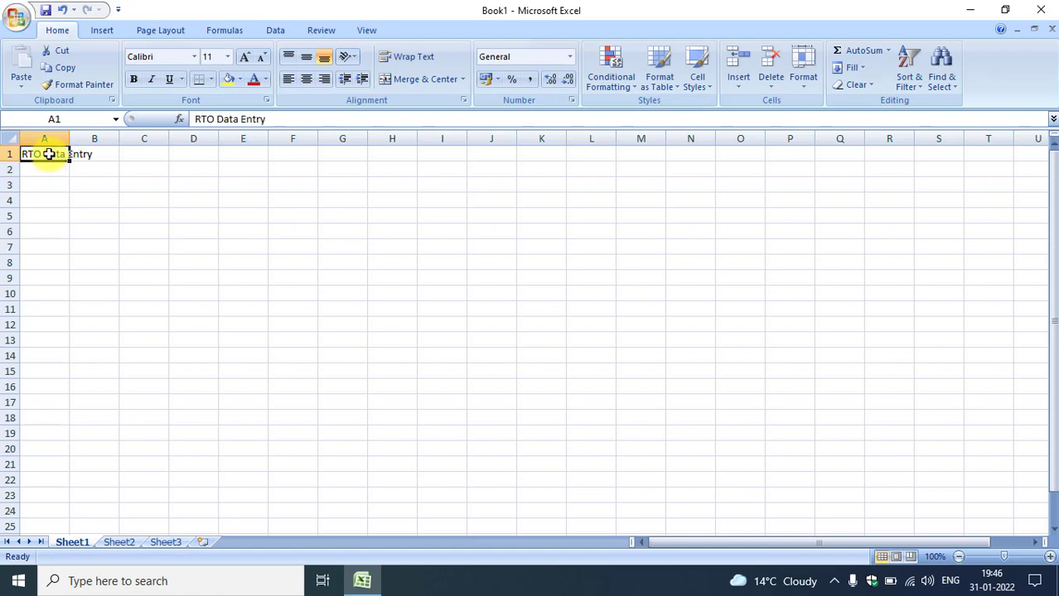
left_click(51, 170)
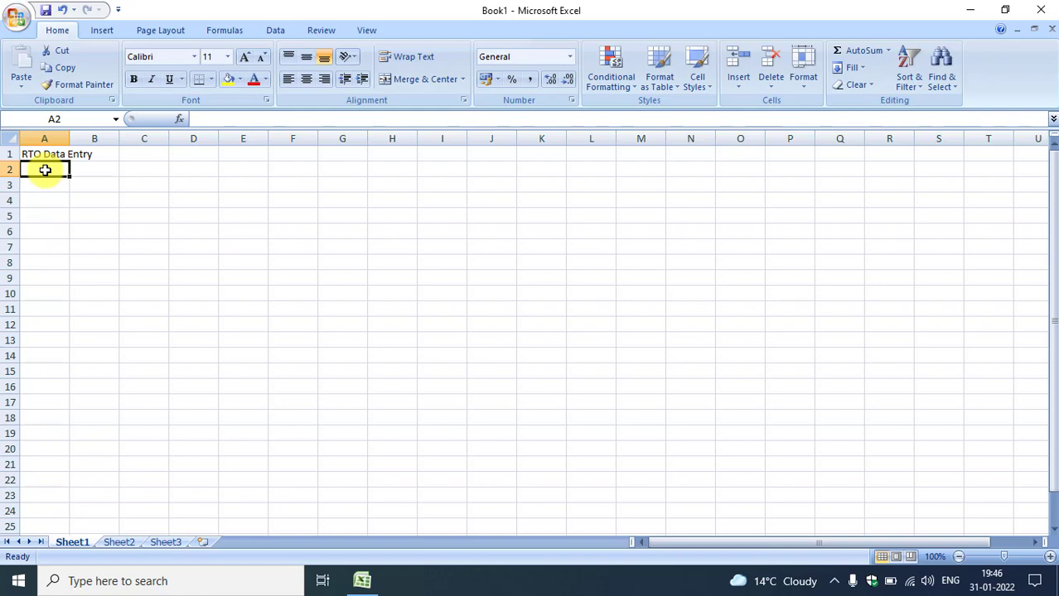
- Fill A2:F2 with Sr, Name, Father Name, DOB, Address and Vehicle Reg. No
type("Sr")
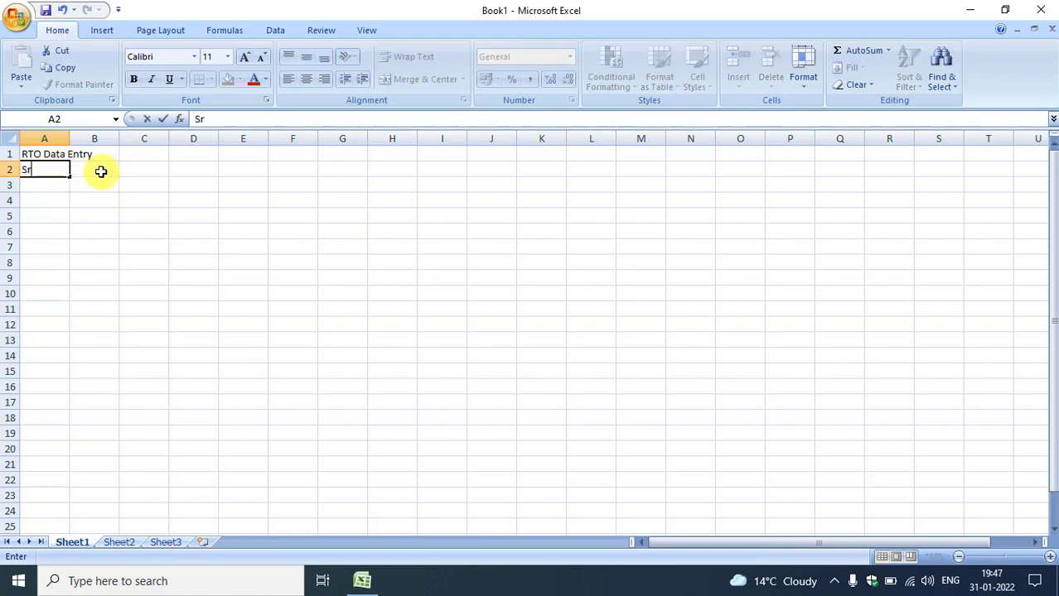
left_click(100, 172)
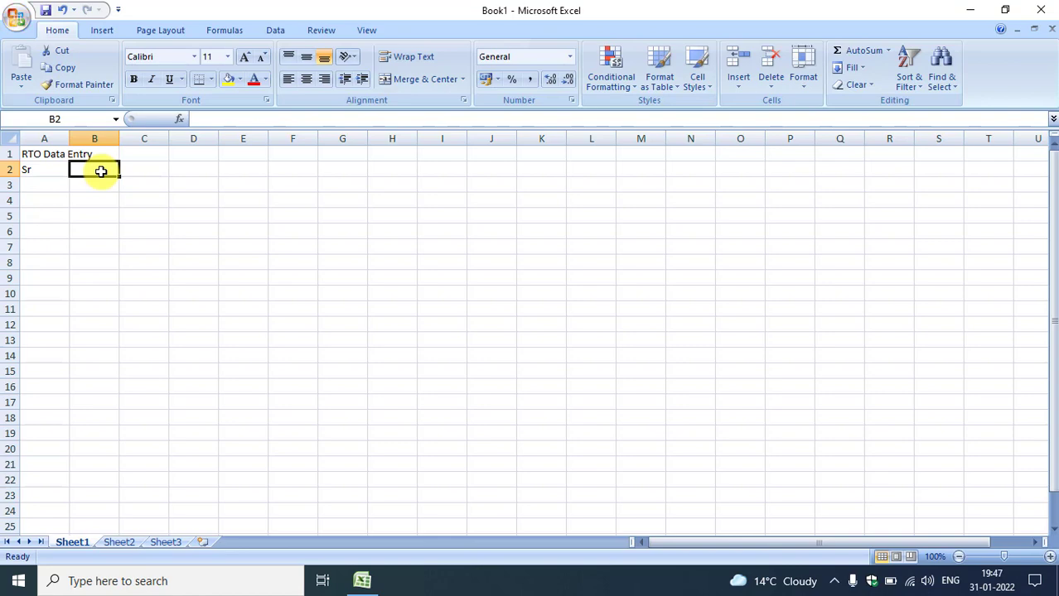
type("Name")
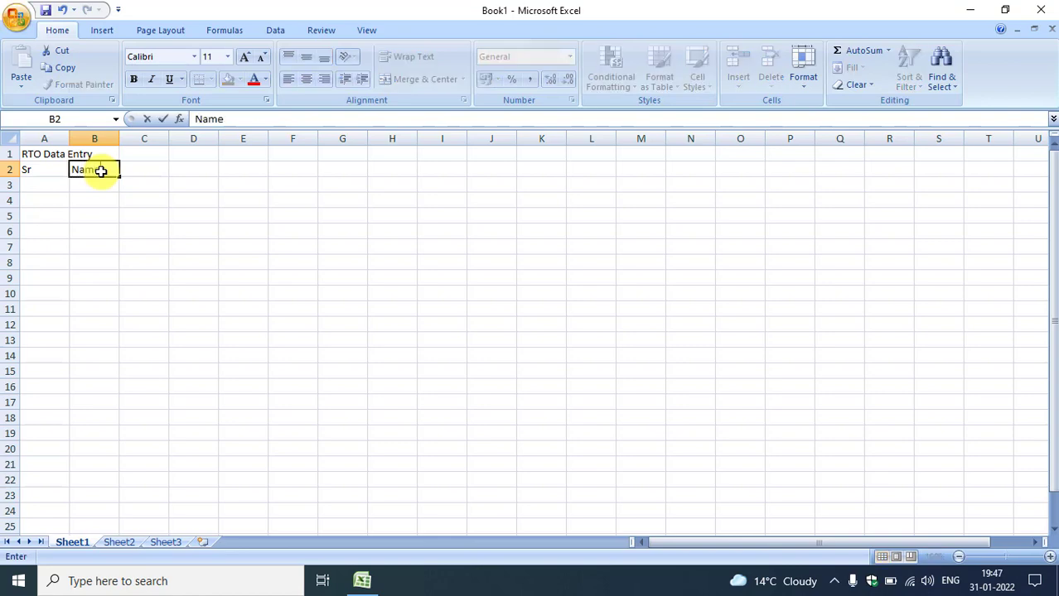
key("Tab")
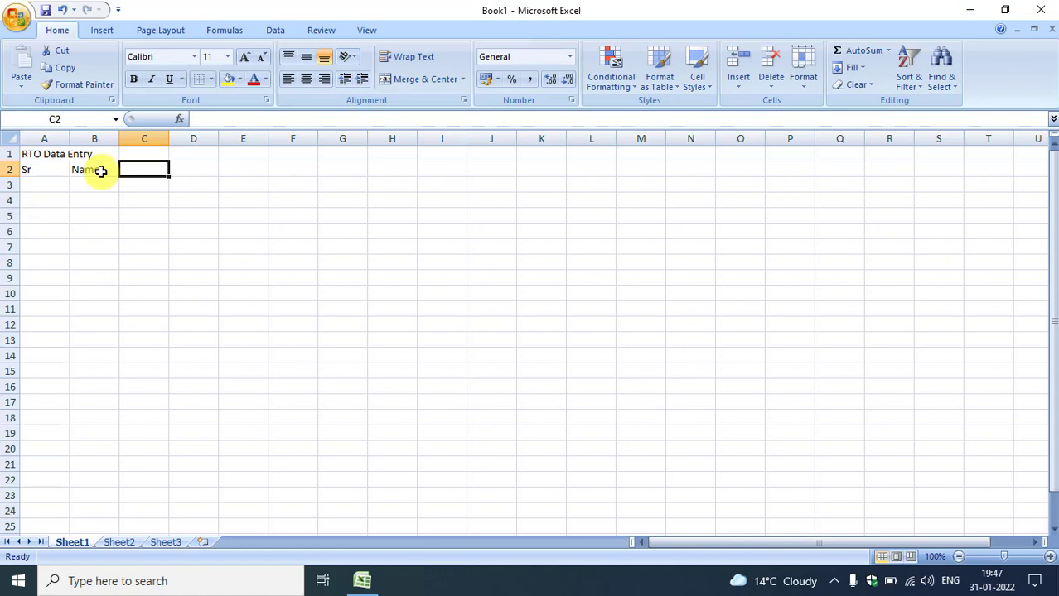
type("Fa")
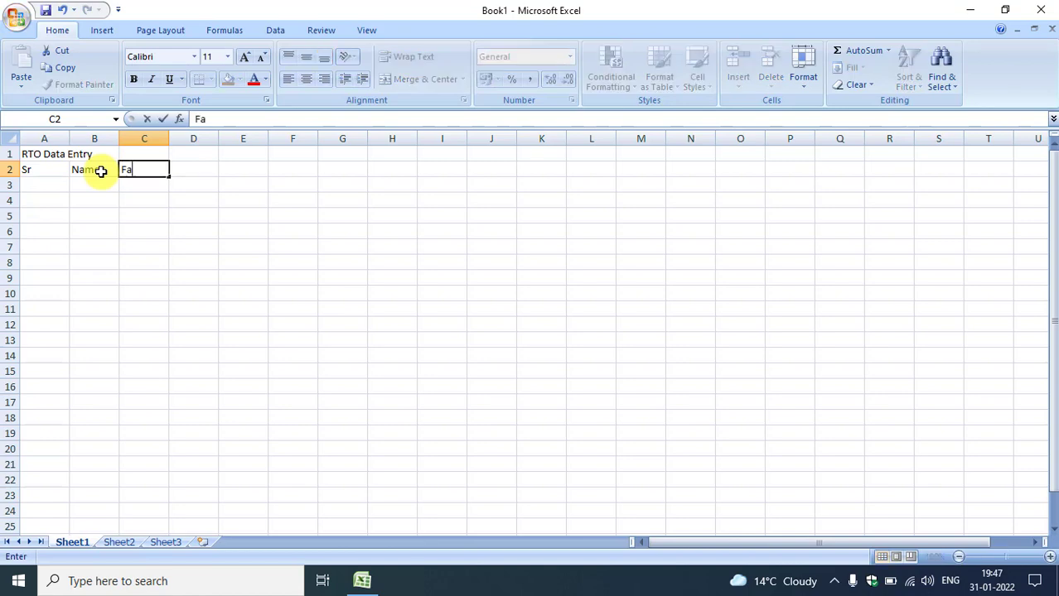
type("ther ")
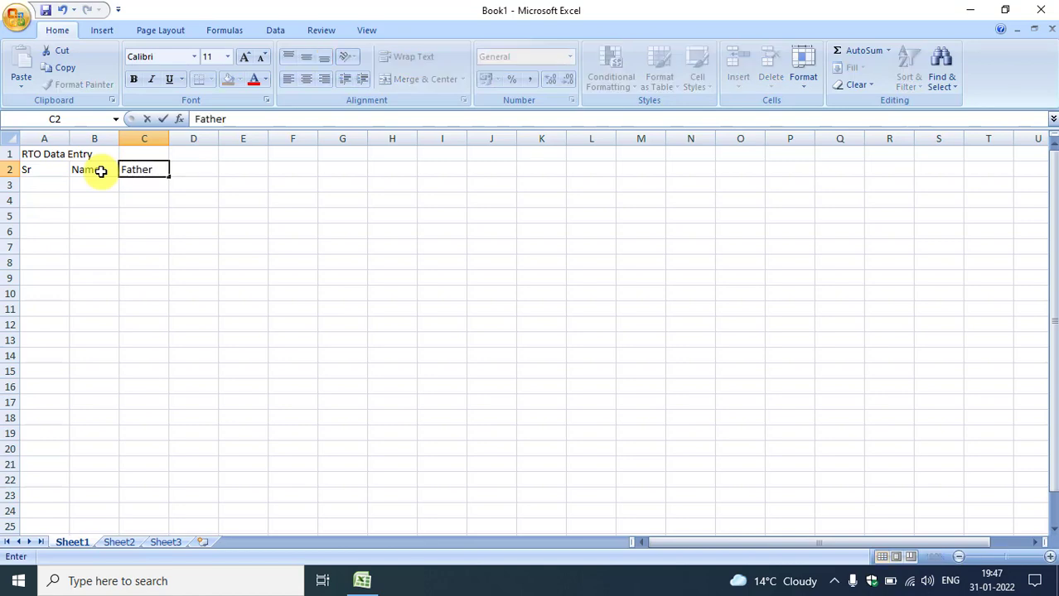
type("Nam")
type("e")
key("Tab")
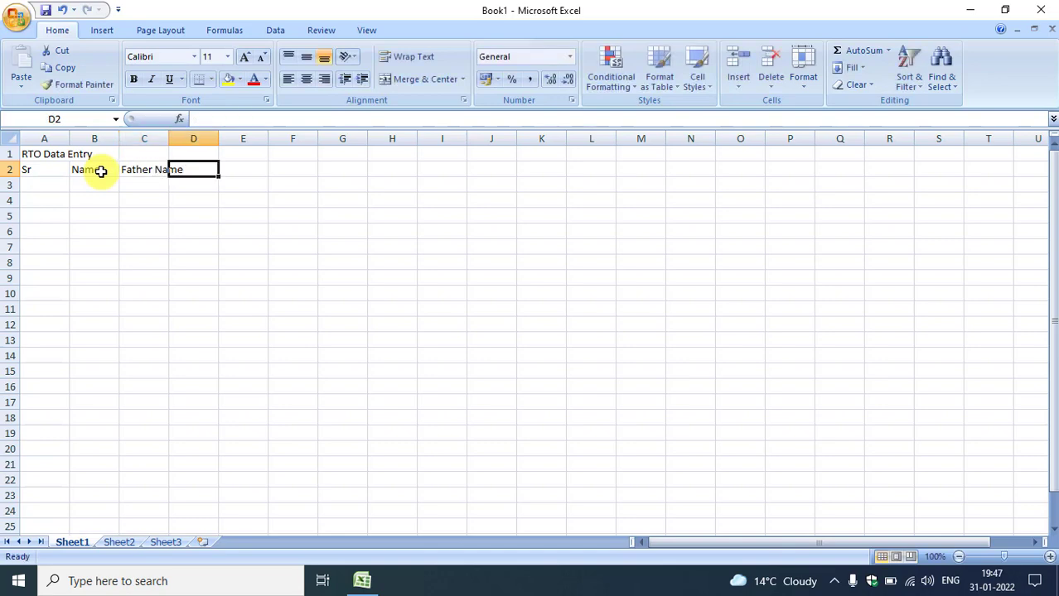
type("DOB")
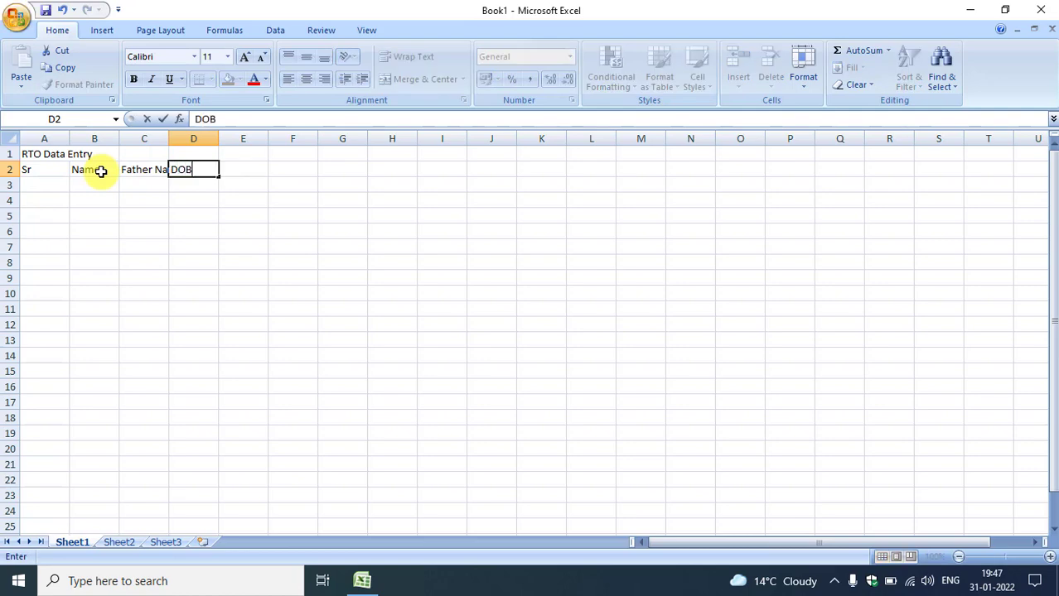
key("Tab")
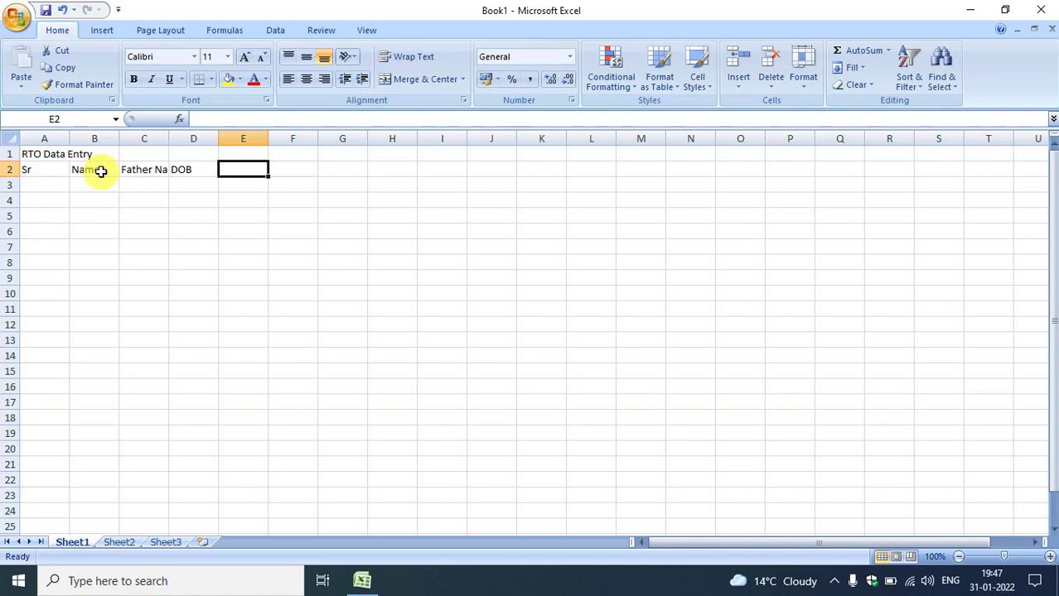
type("A")
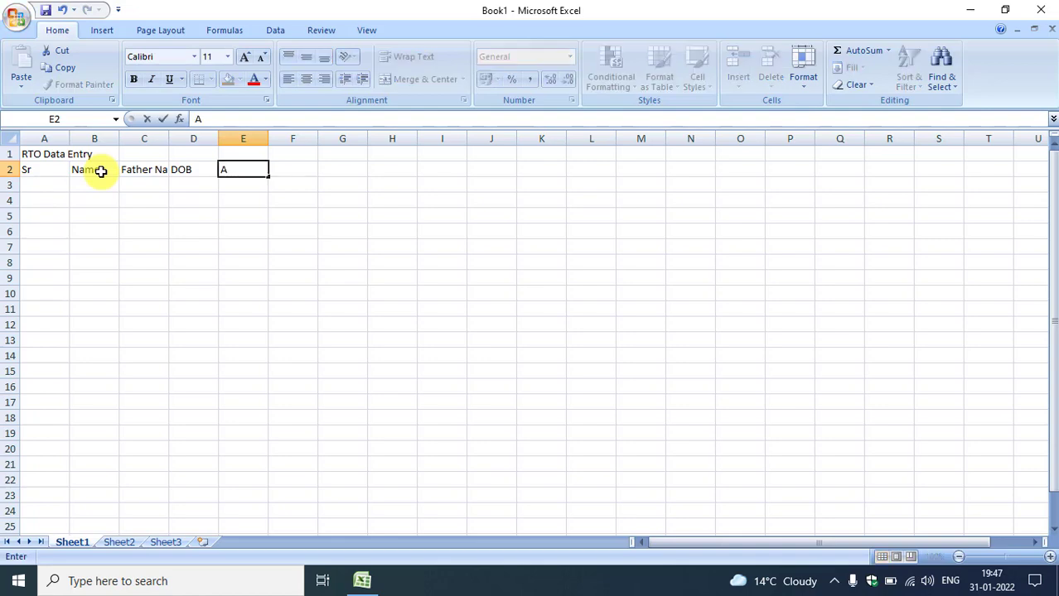
type("ddr")
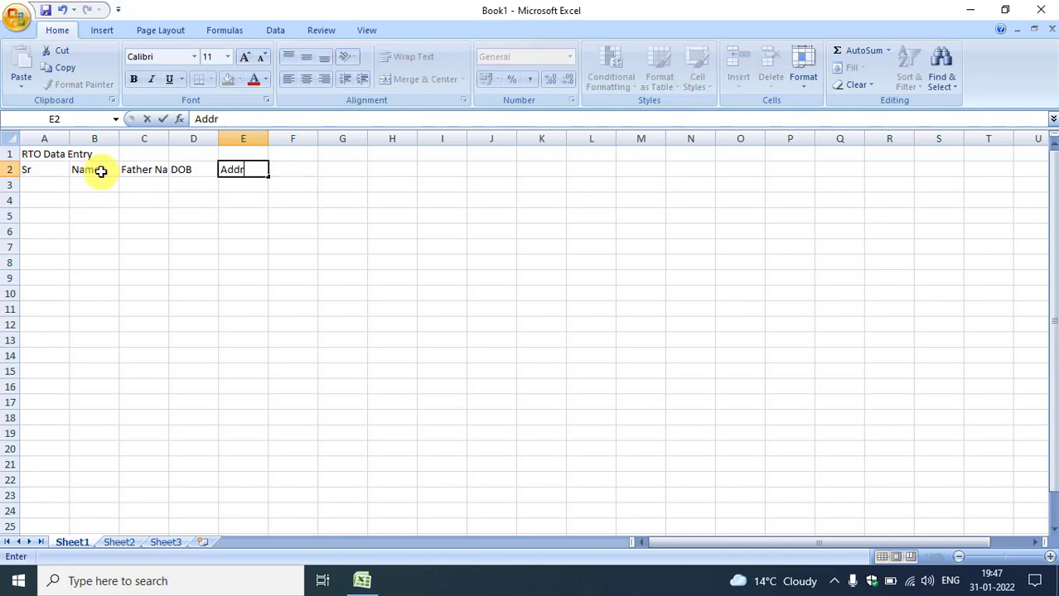
type("ess")
key("Tab")
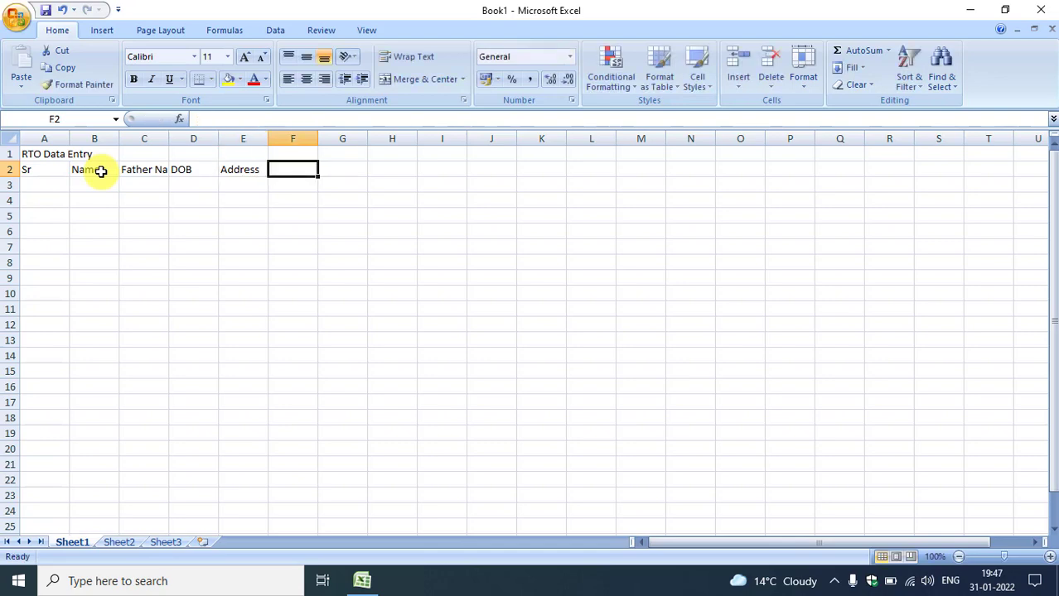
type("V")
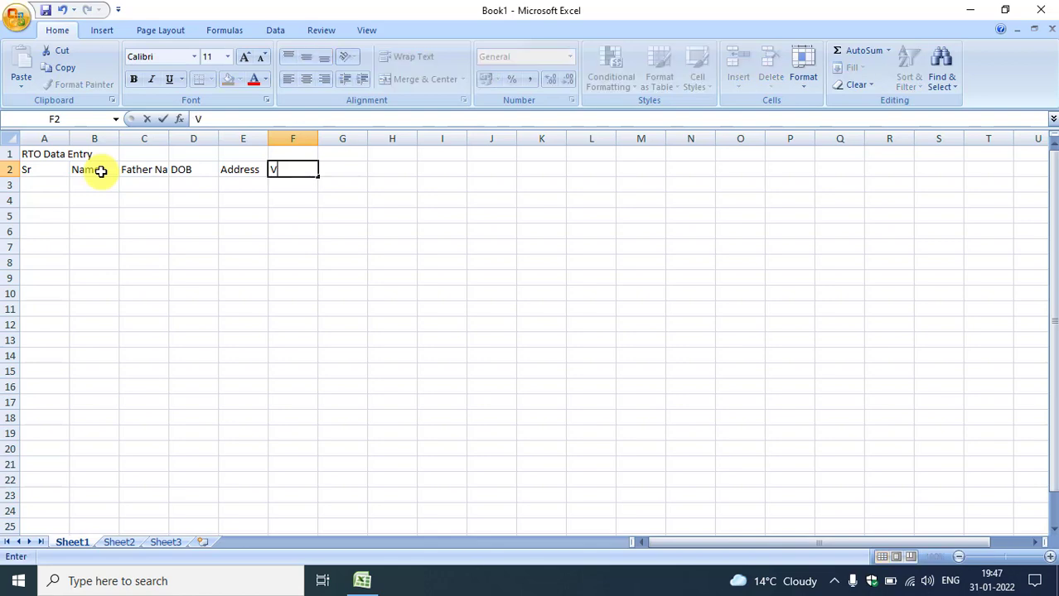
type("e")
type("hicle Reg. No.")
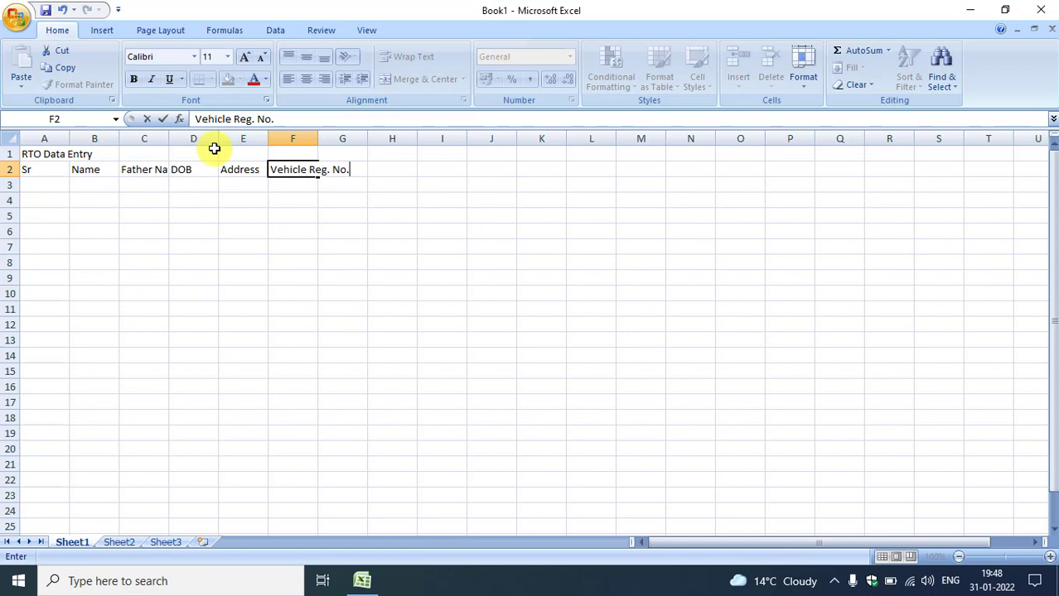
key("Tab")
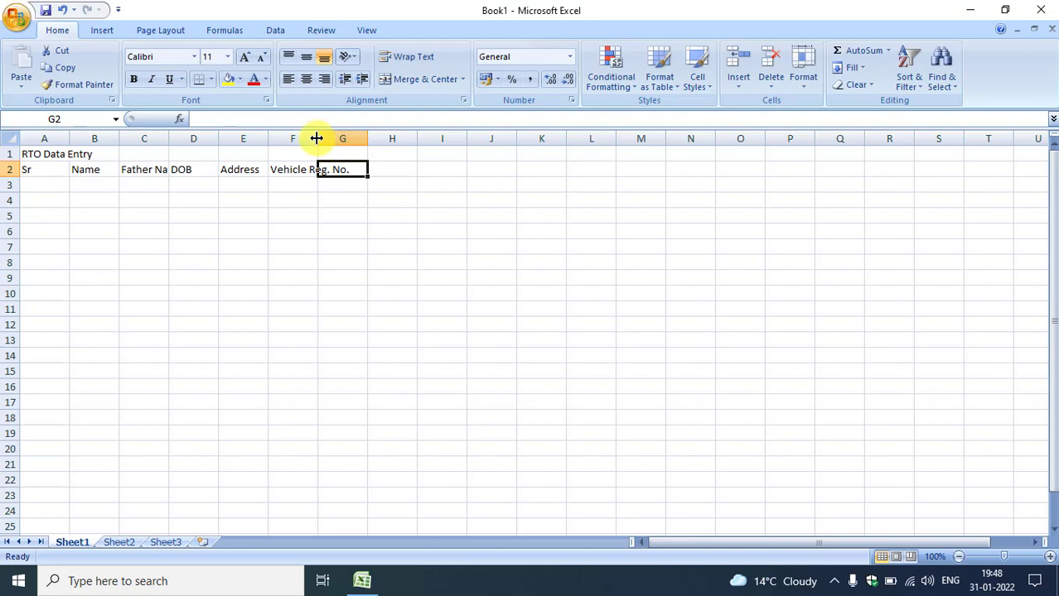
- Widen columns F and C to fit their headings and narrow column A
left_click_drag(316, 139, 369, 137)
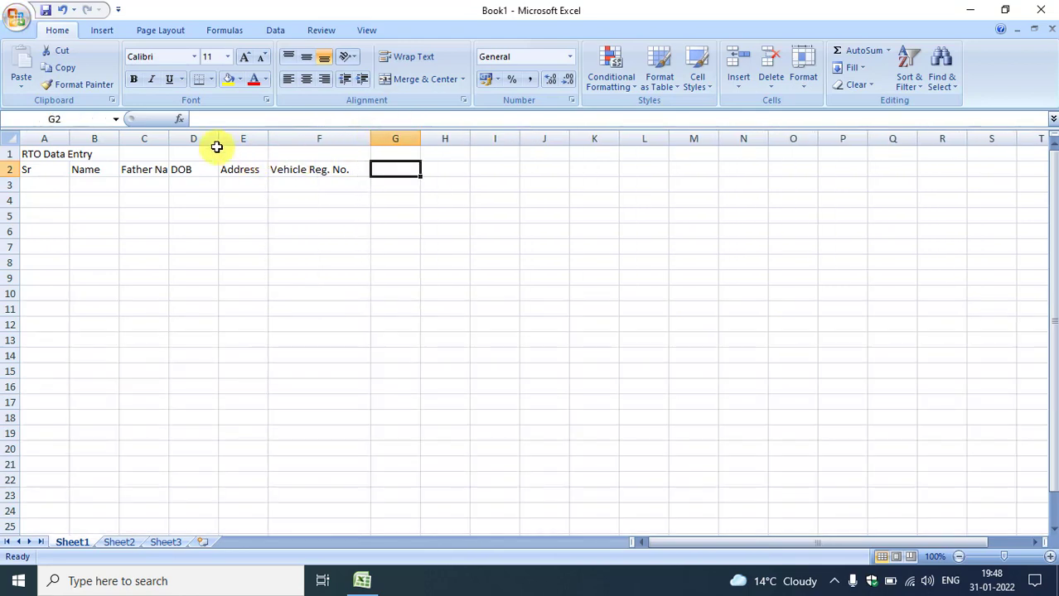
left_click_drag(170, 138, 210, 138)
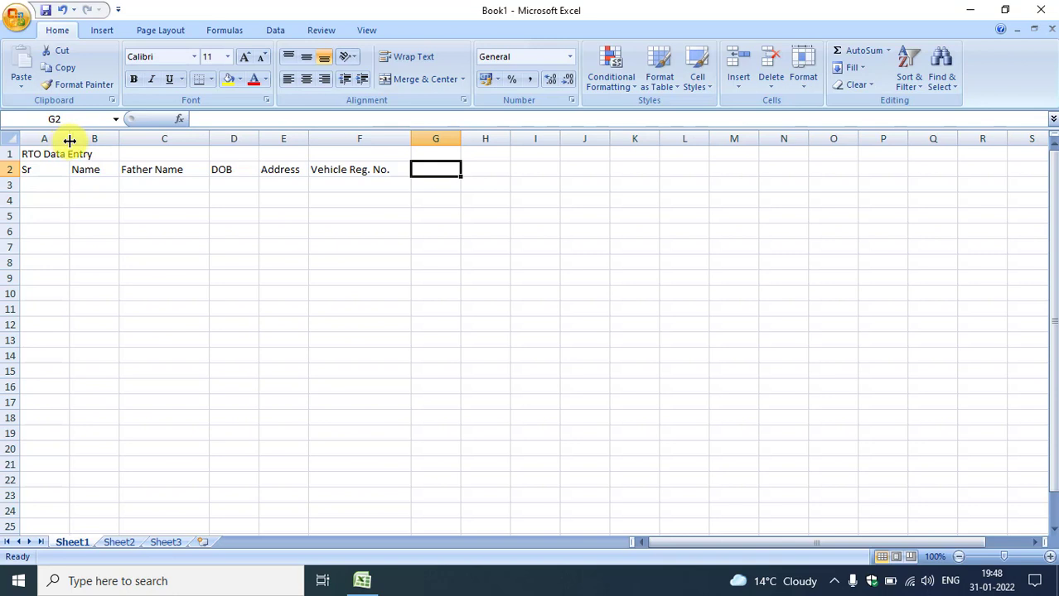
left_click_drag(66, 145, 54, 143)
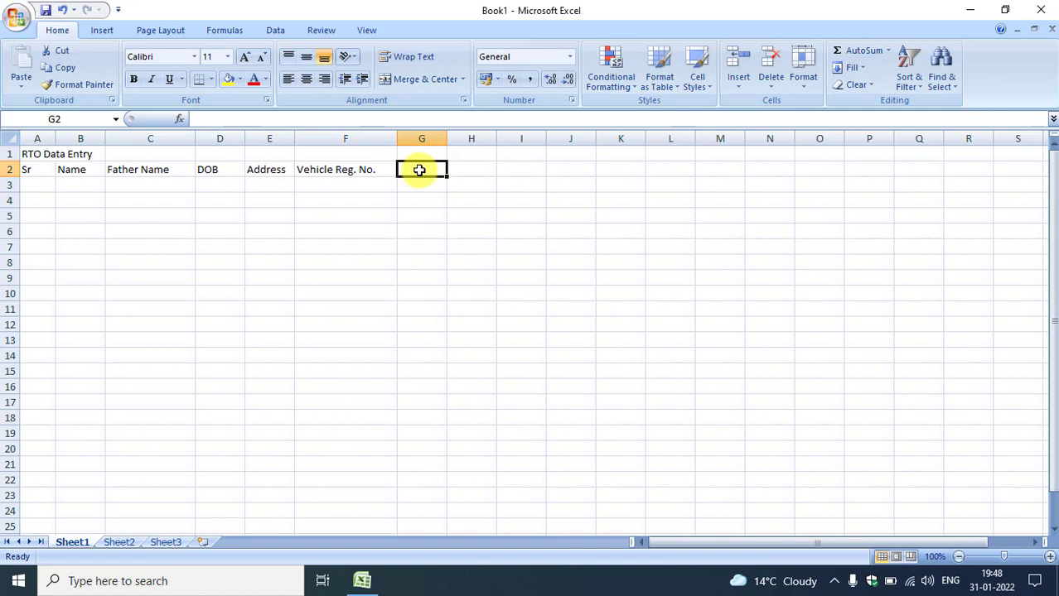
- Enter Engine No., Chassis No. and Vehicle Reg. Exp. Date in G2, H2 and I2
type("E")
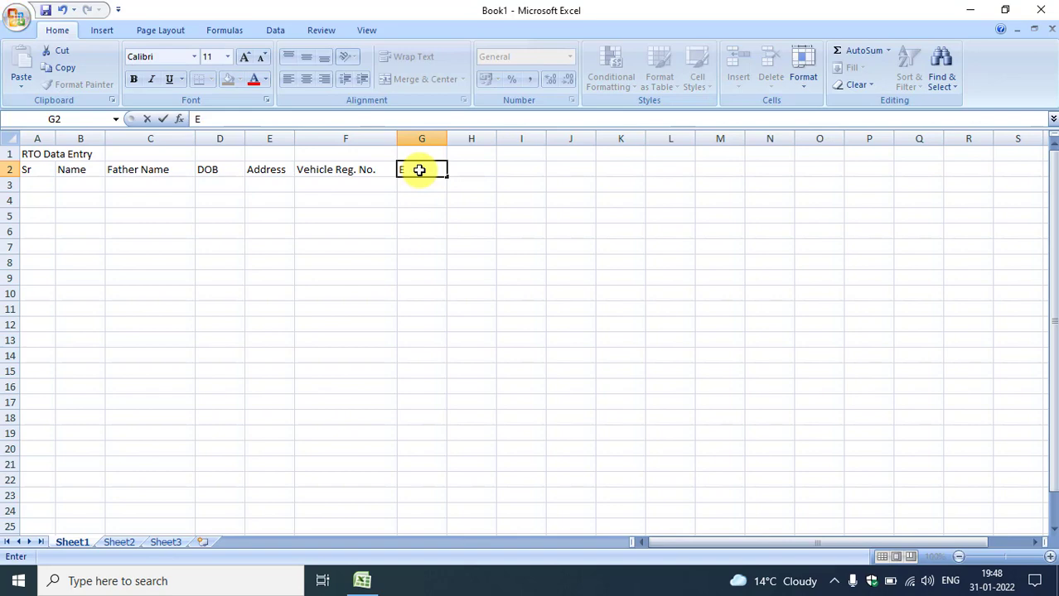
type("ngi")
type("ne")
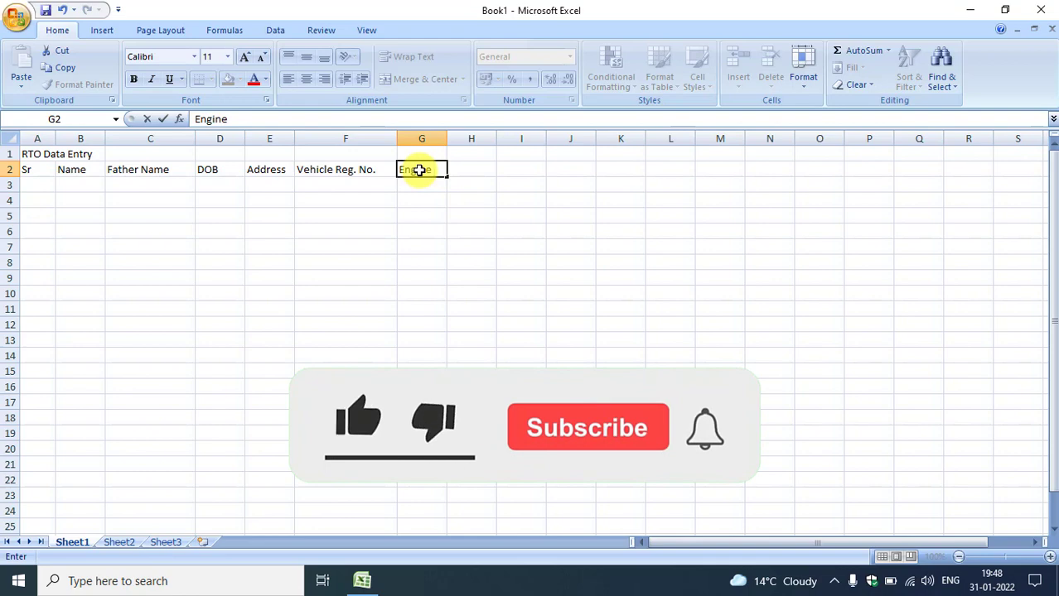
type(" No.")
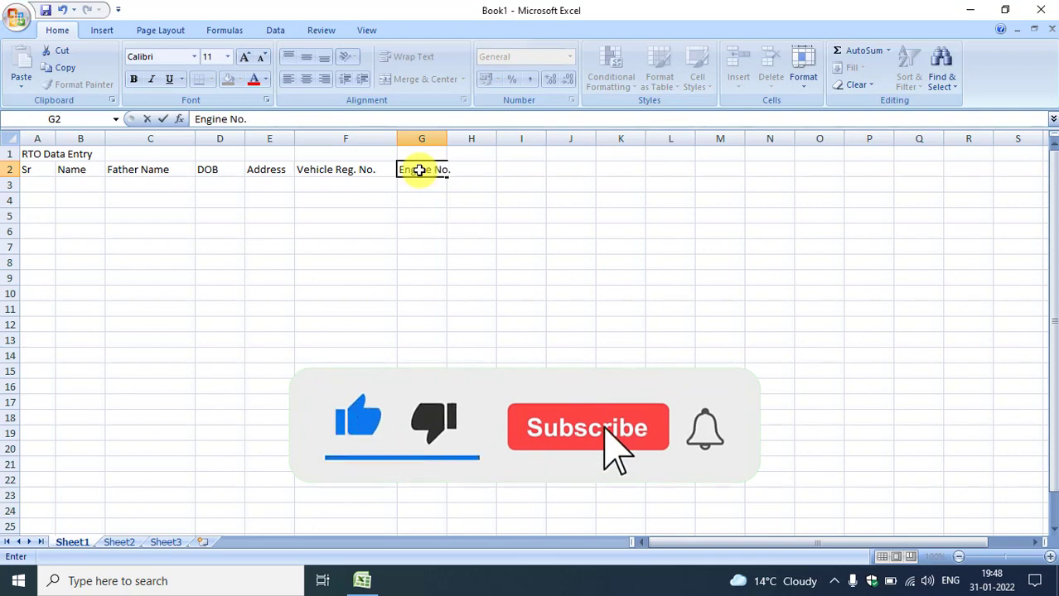
key("Tab")
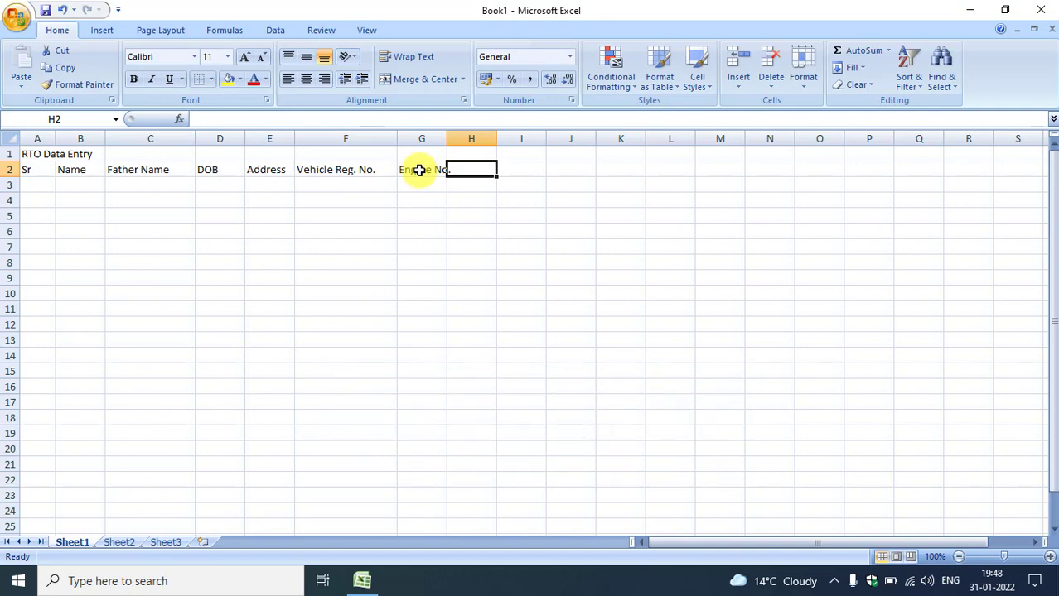
type("Ch")
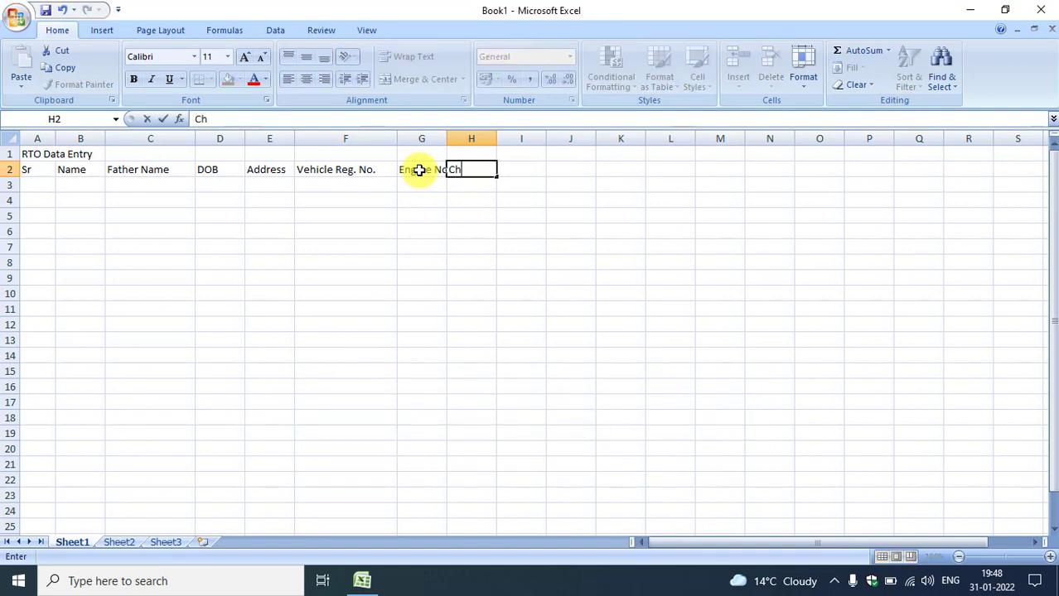
type("a")
type("ssi")
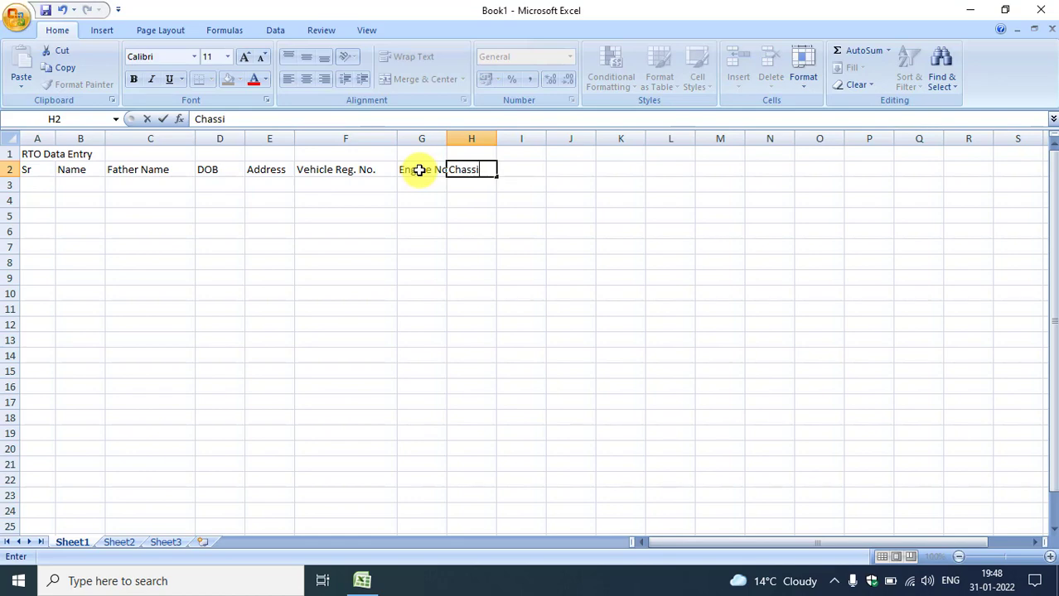
type("c")
key("BackSpace")
type("s")
type(" No.")
key("Tab")
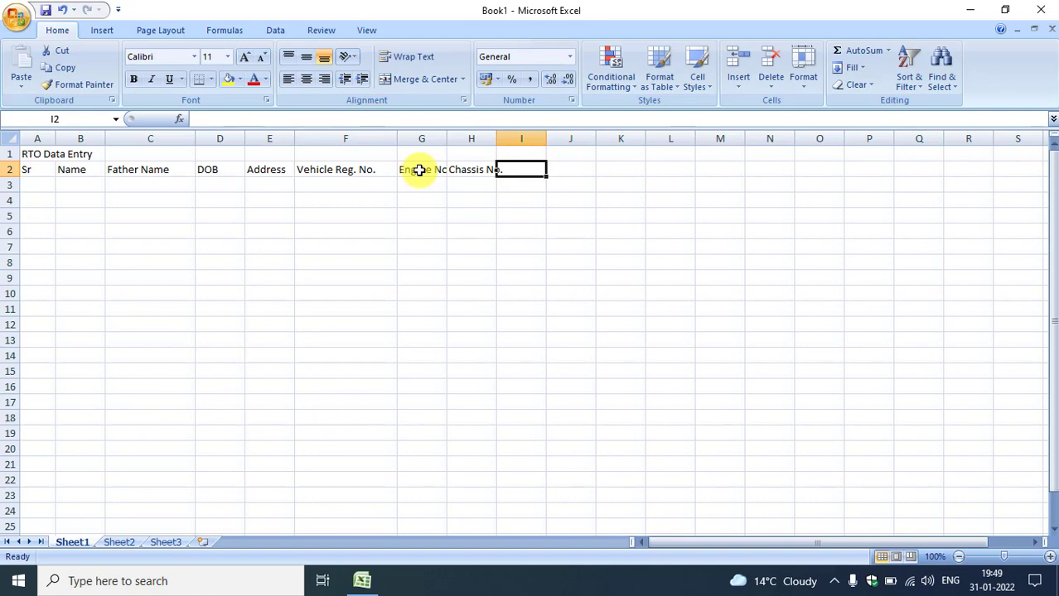
type("V")
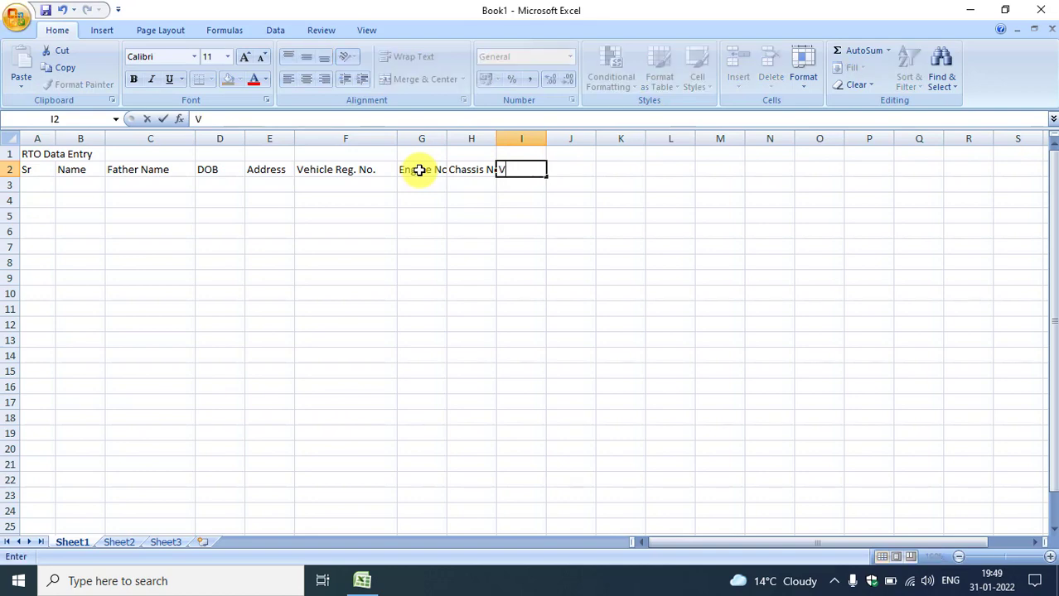
type("e")
type("hi")
type("cle Reg. Exp. Date")
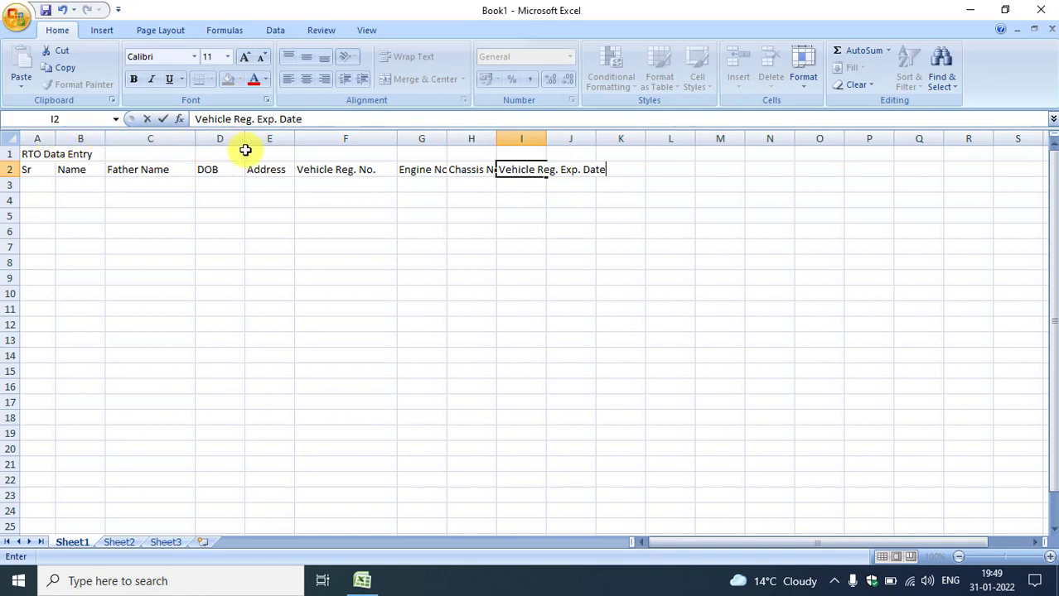
- Widen columns D, G and I so Engine No. and the date heading fit
left_click(246, 151)
left_click_drag(246, 141, 268, 145)
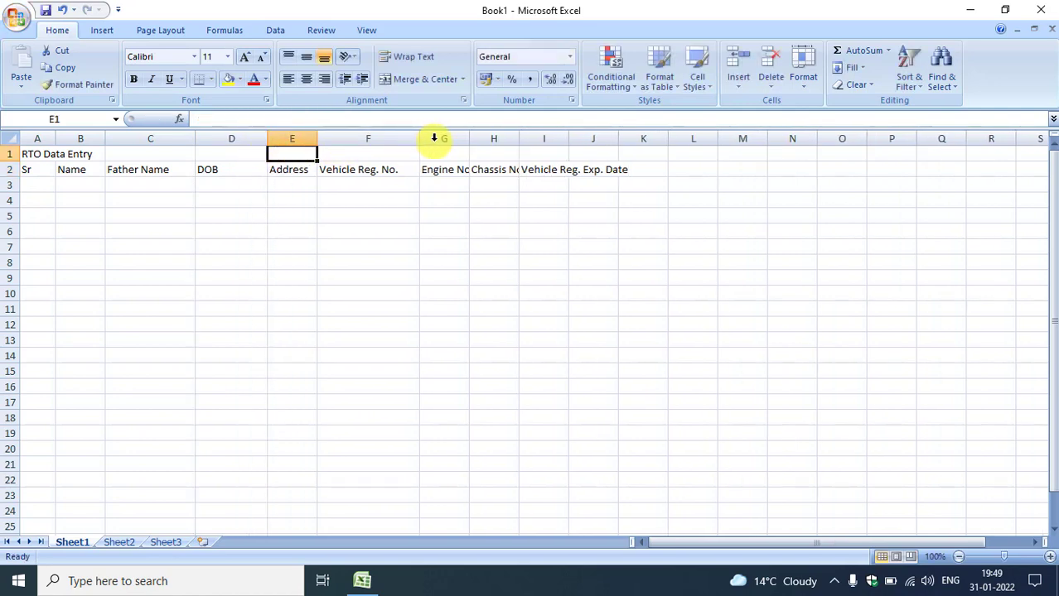
left_click_drag(469, 140, 610, 143)
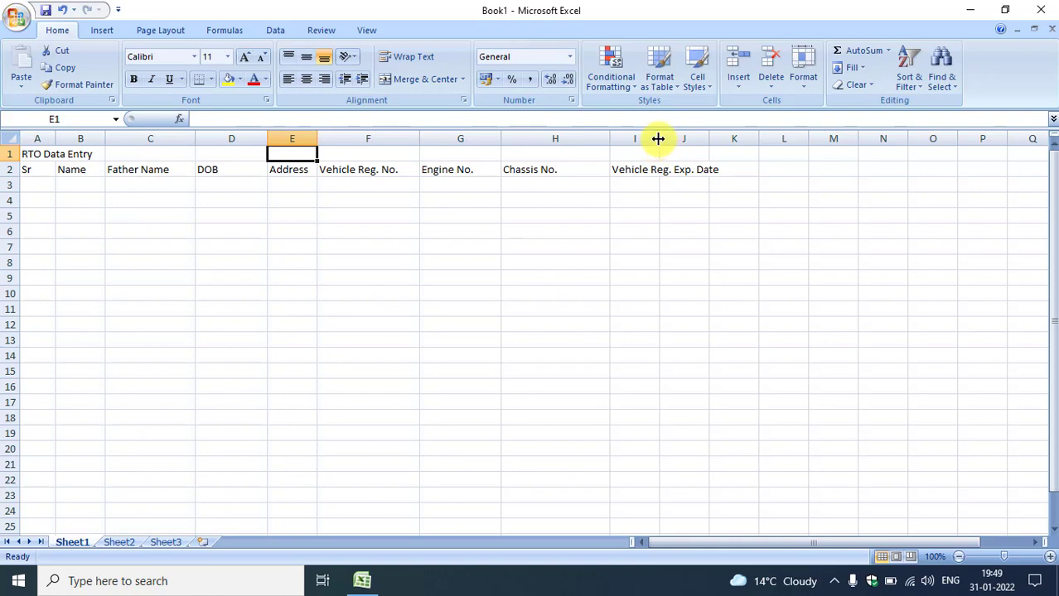
left_click_drag(658, 139, 724, 147)
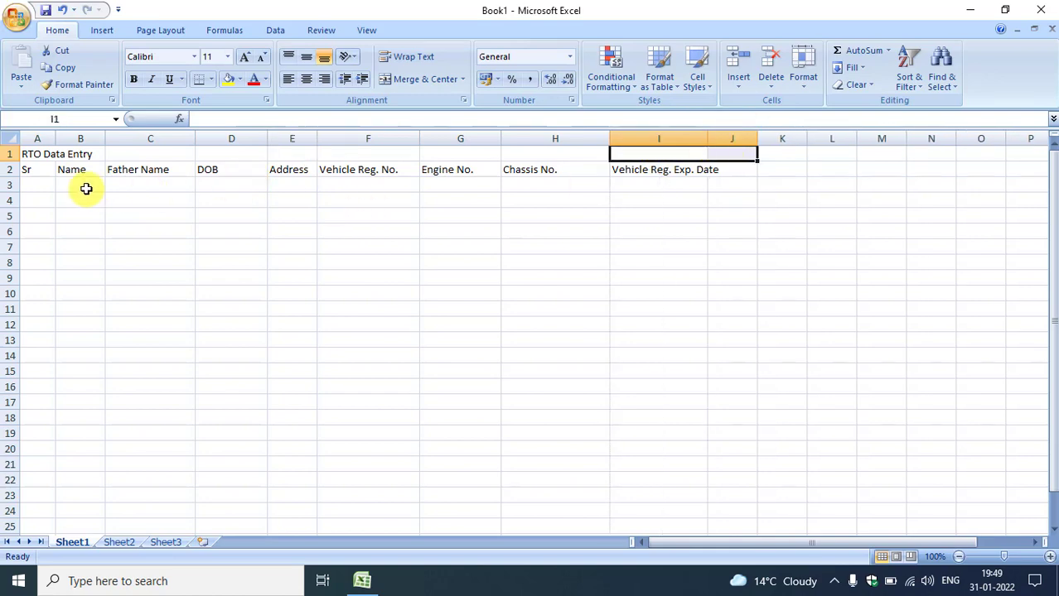
- Apply Wrap Text to the headings in A2:I2
left_click_drag(26, 169, 703, 175)
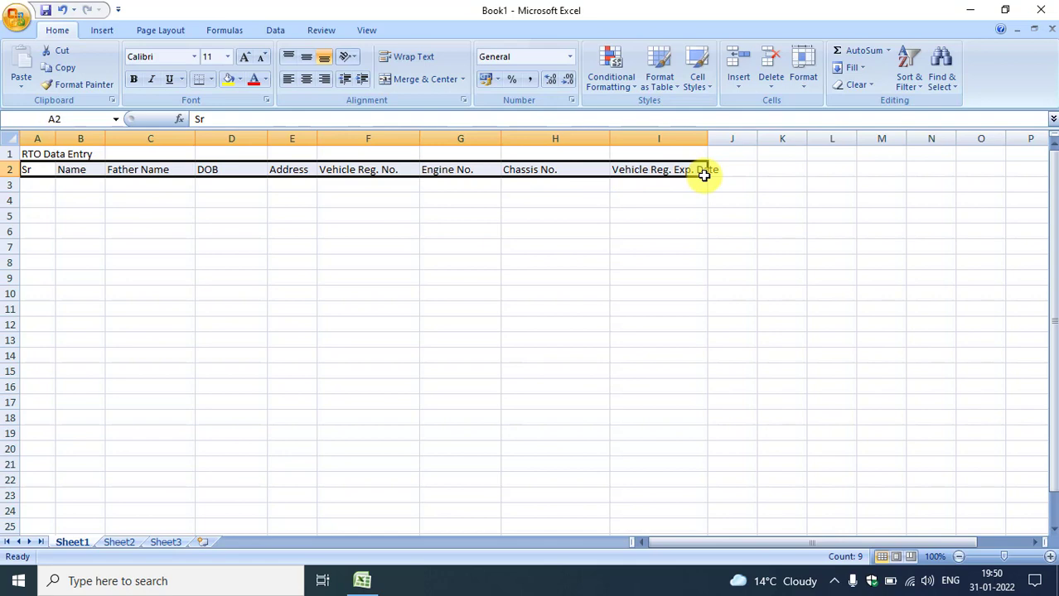
left_click(419, 60)
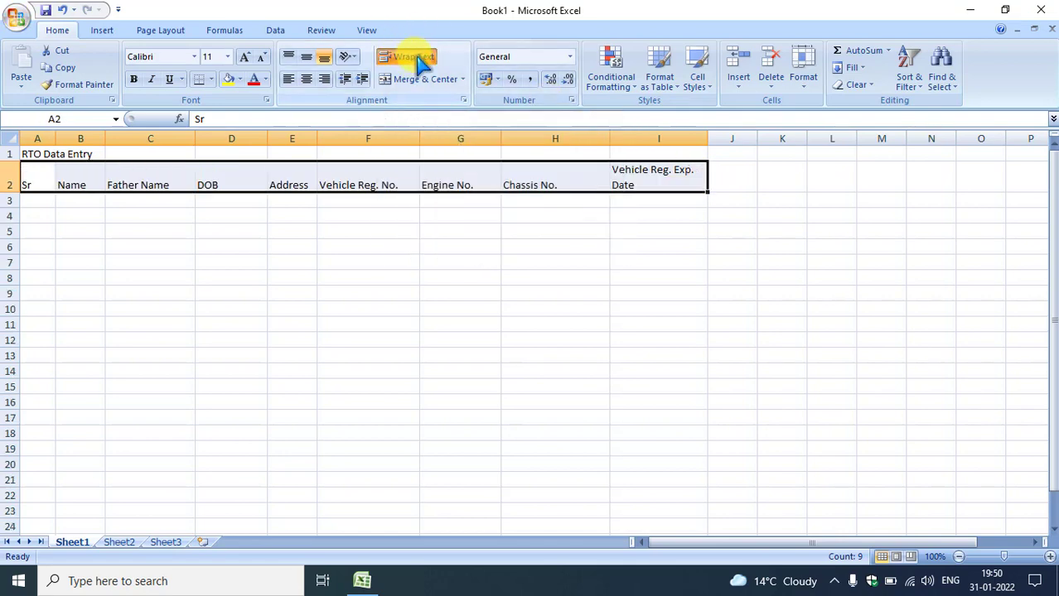
left_click(574, 199)
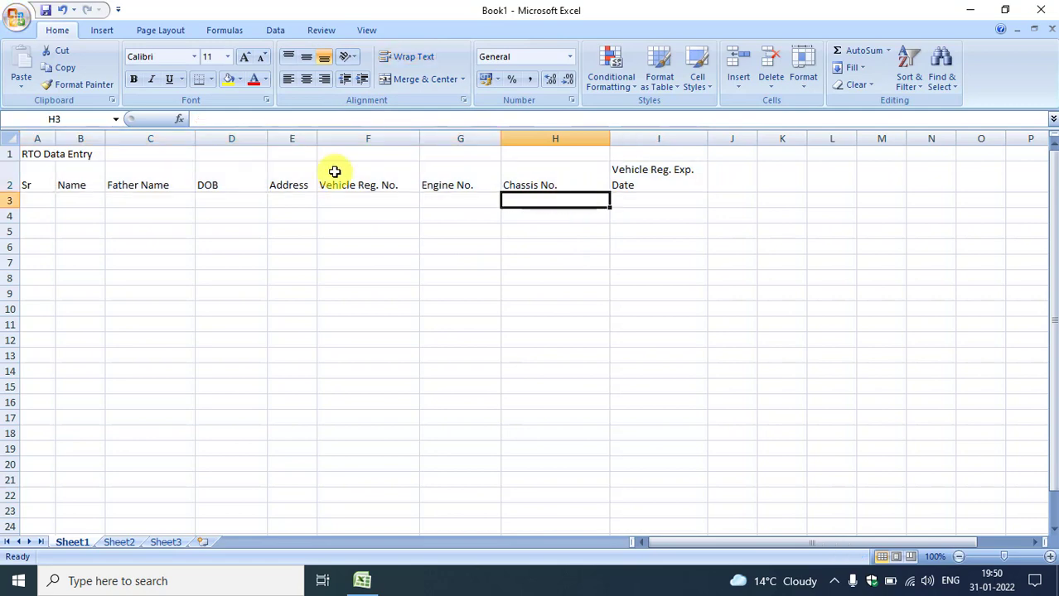
left_click(25, 176)
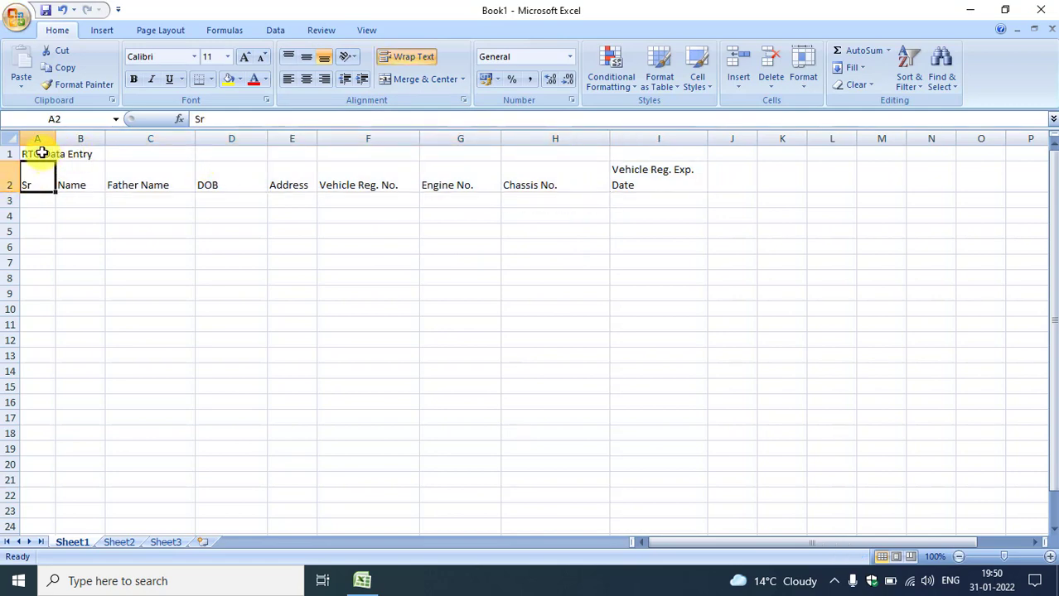
- Merge and center the RTO Data Entry title across A1:I1
left_click_drag(42, 153, 260, 151)
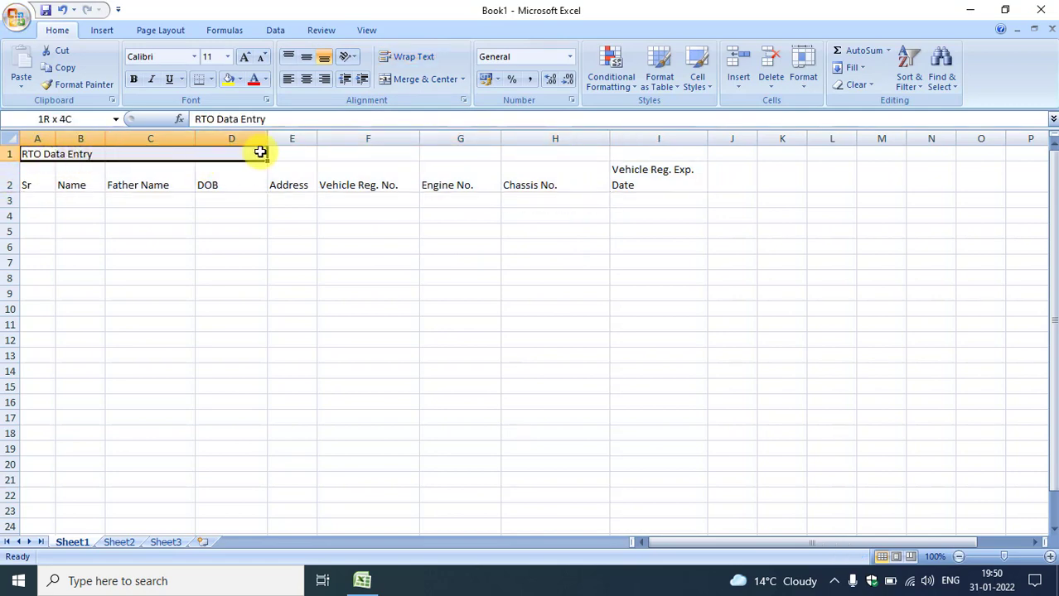
left_click_drag(260, 151, 642, 156)
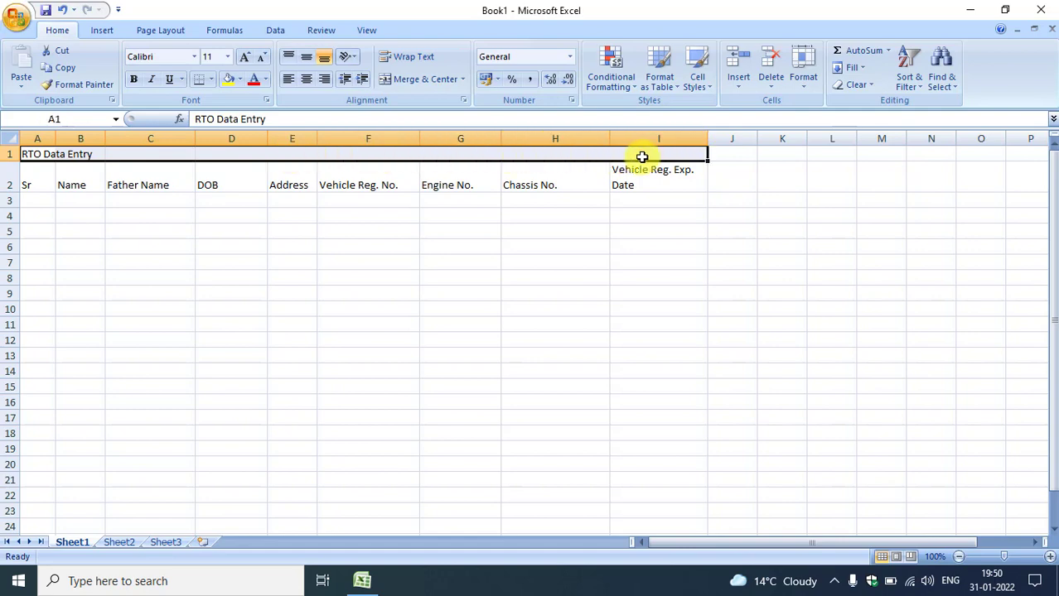
left_click(425, 79)
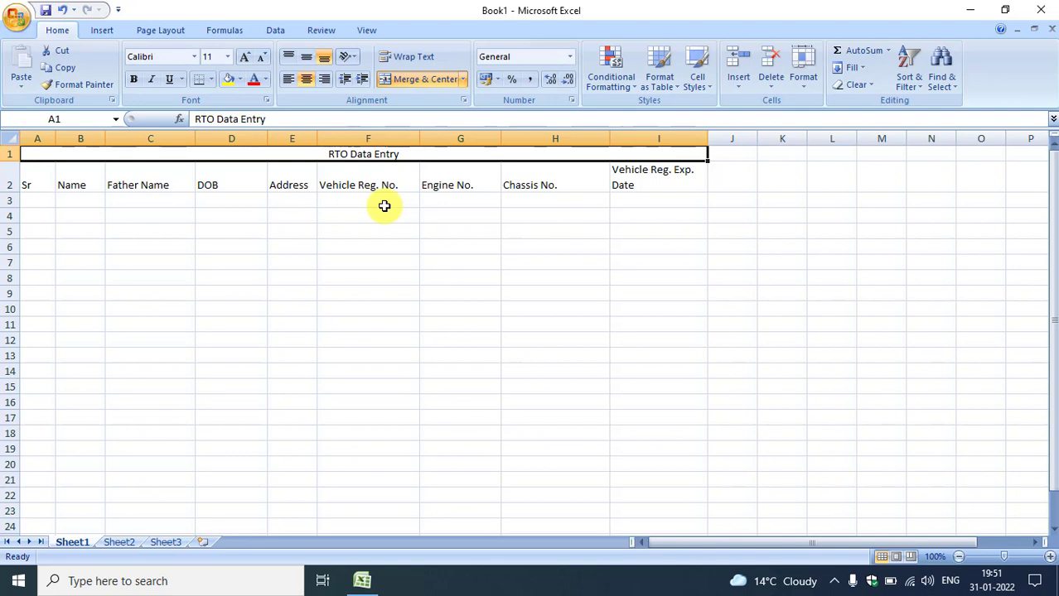
left_click(38, 198)
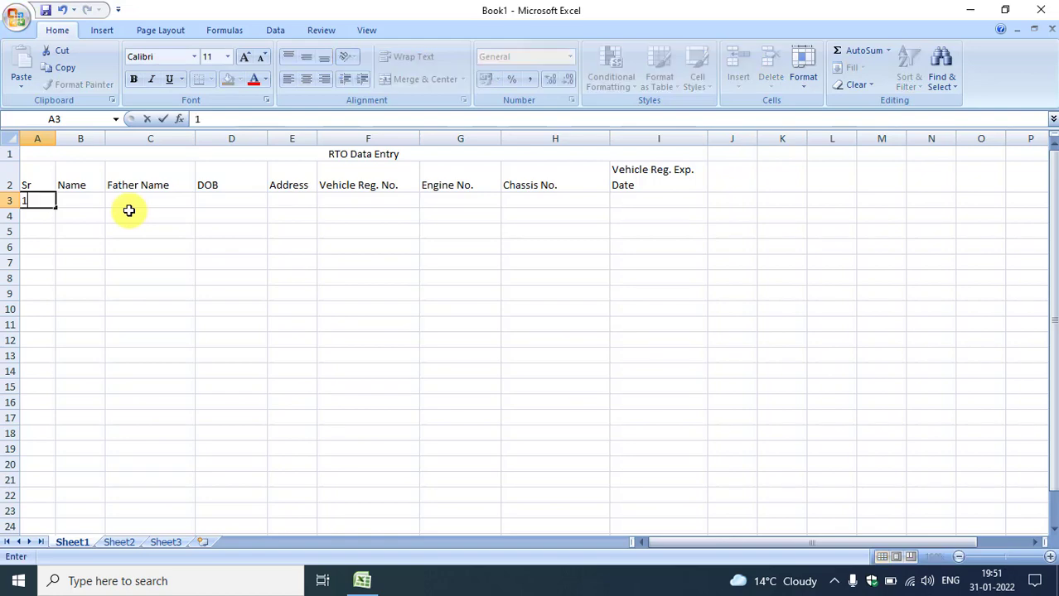
- Enter 1 and 2 in A3:A4 and fill the series down to 10 in A12
type("1")
key("Return")
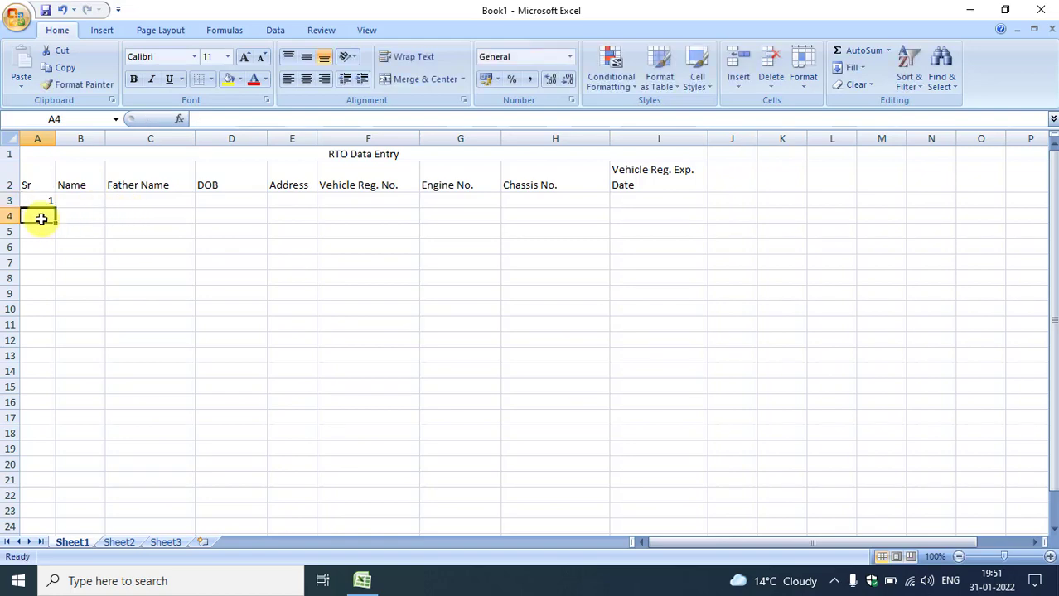
type("2")
left_click(43, 200)
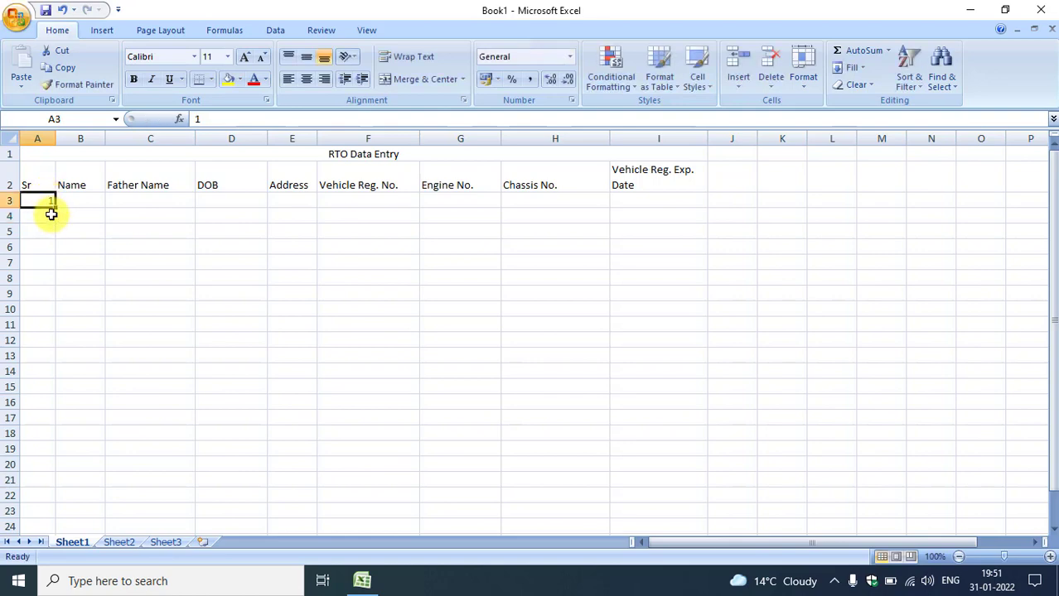
mouse_move(42, 201)
left_mouse_down()
mouse_move(56, 227)
mouse_move(56, 349)
left_mouse_up()
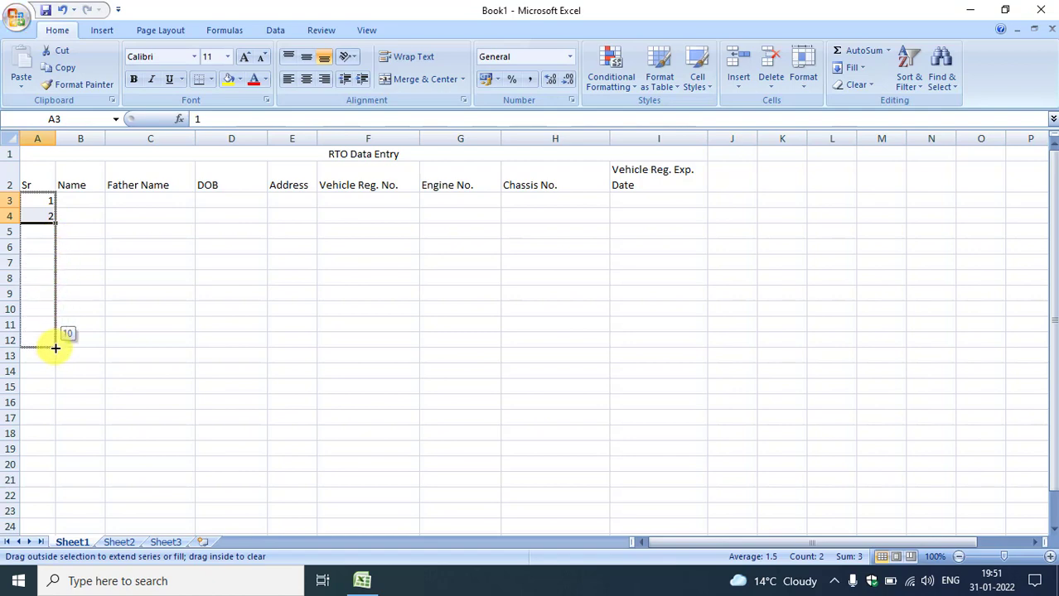
left_click_drag(55, 349, 55, 348)
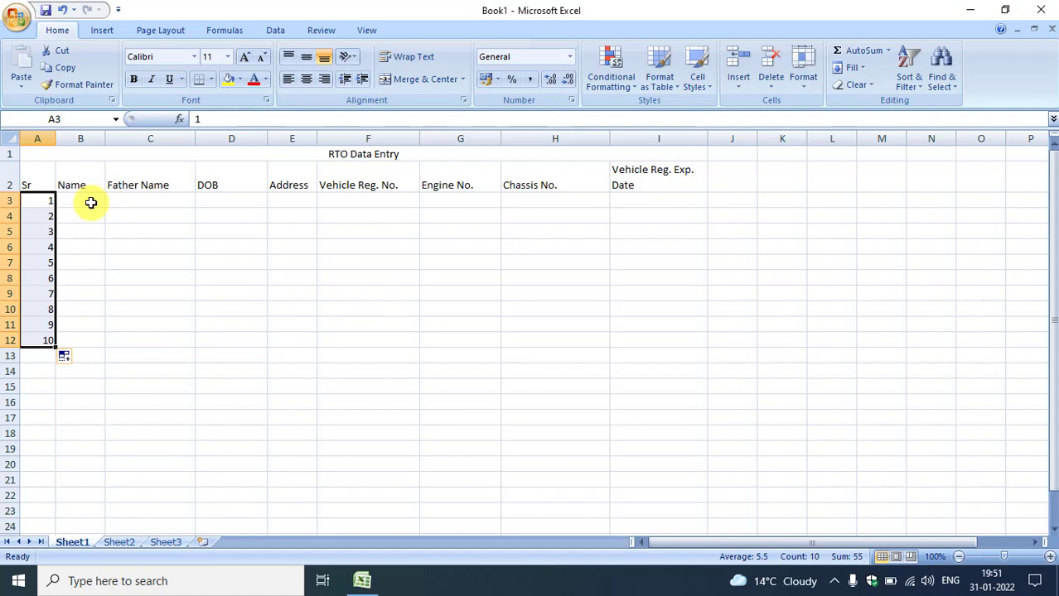
left_click(92, 203)
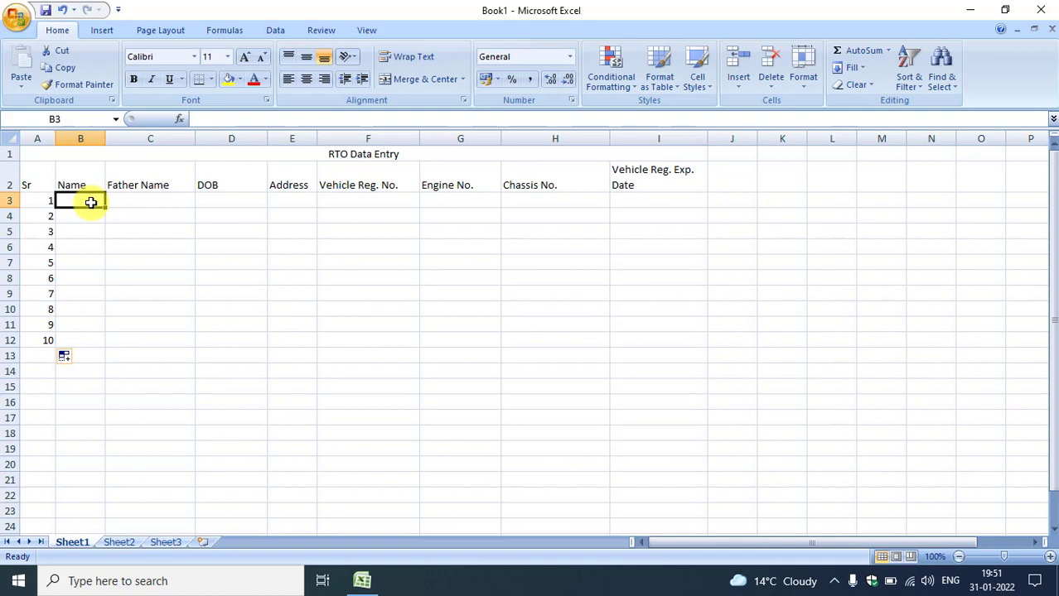
- Enter the first person's name, father's name and DOB 1/1/1999 in B3:D3
type("A")
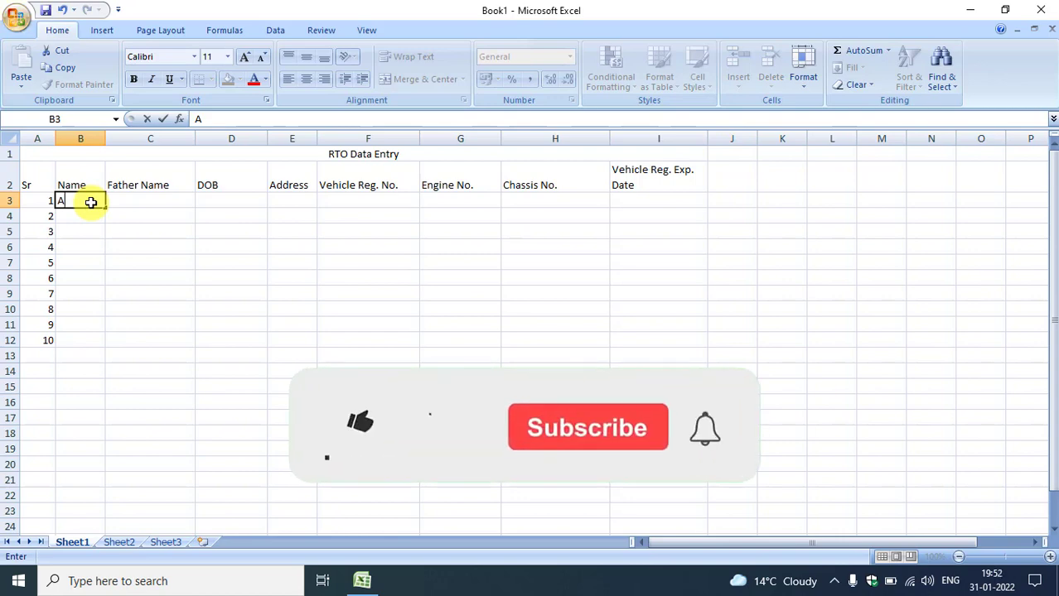
type("diya")
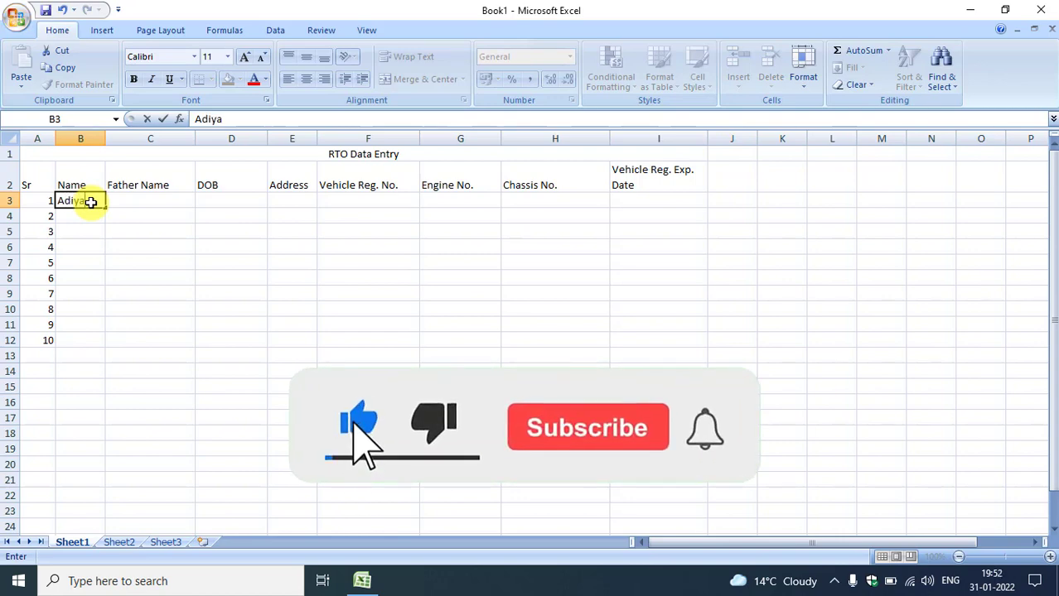
key("BackSpace")
key("BackSpace")
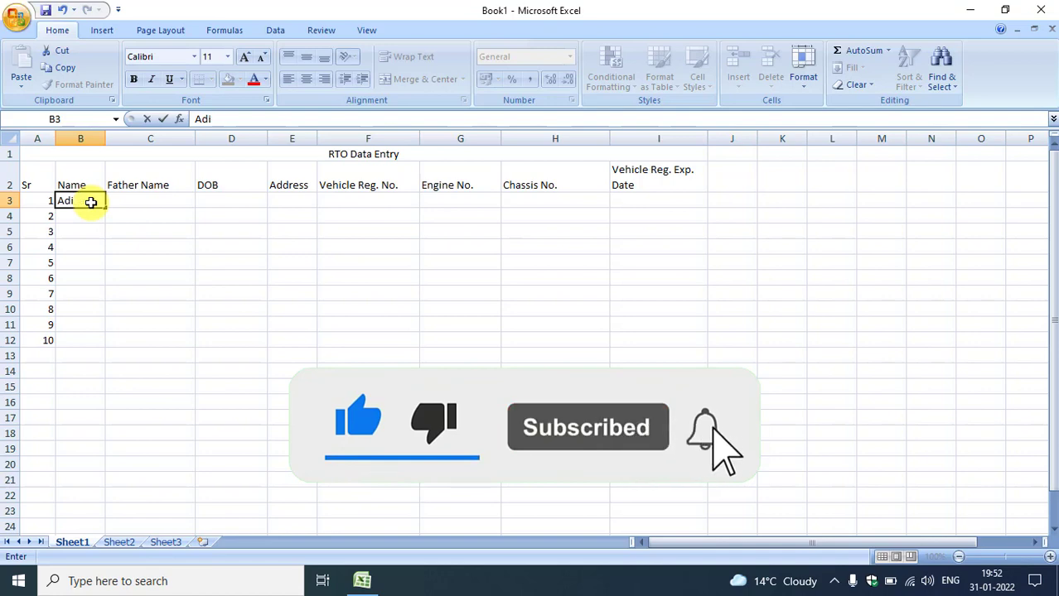
type("tya")
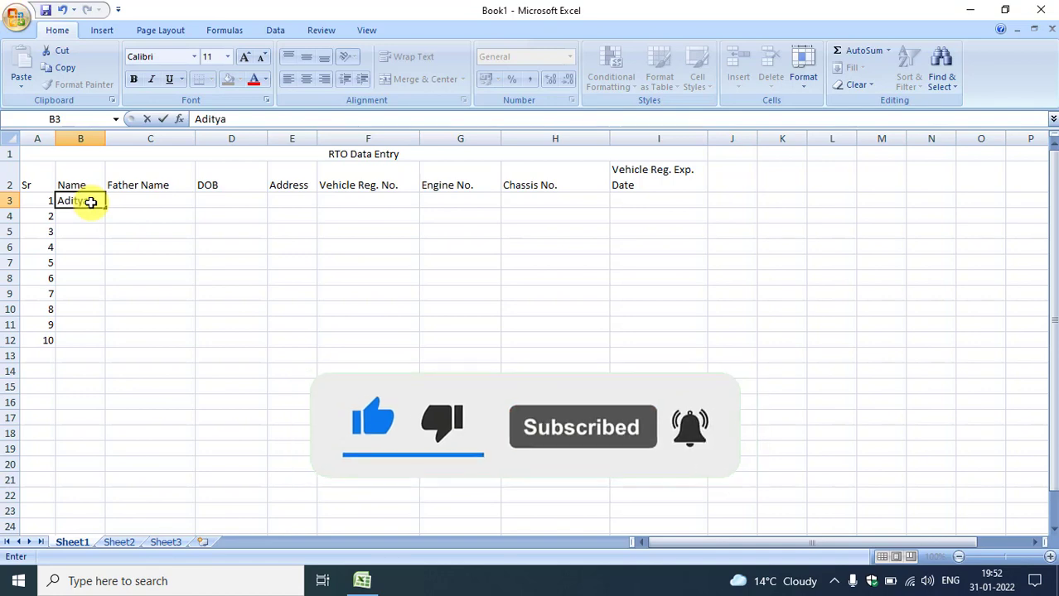
key("Tab")
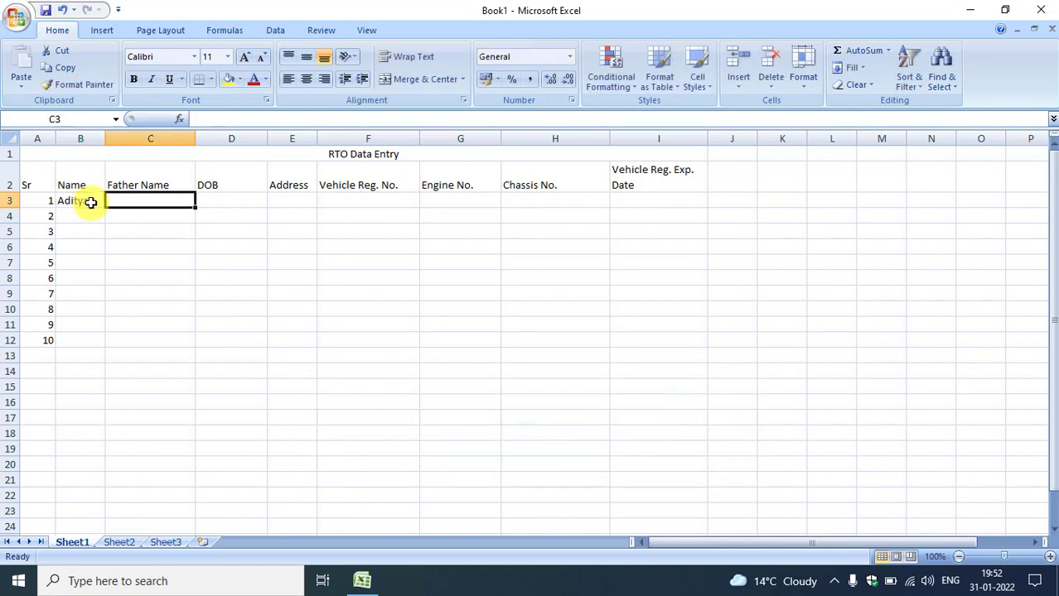
type("Ram")
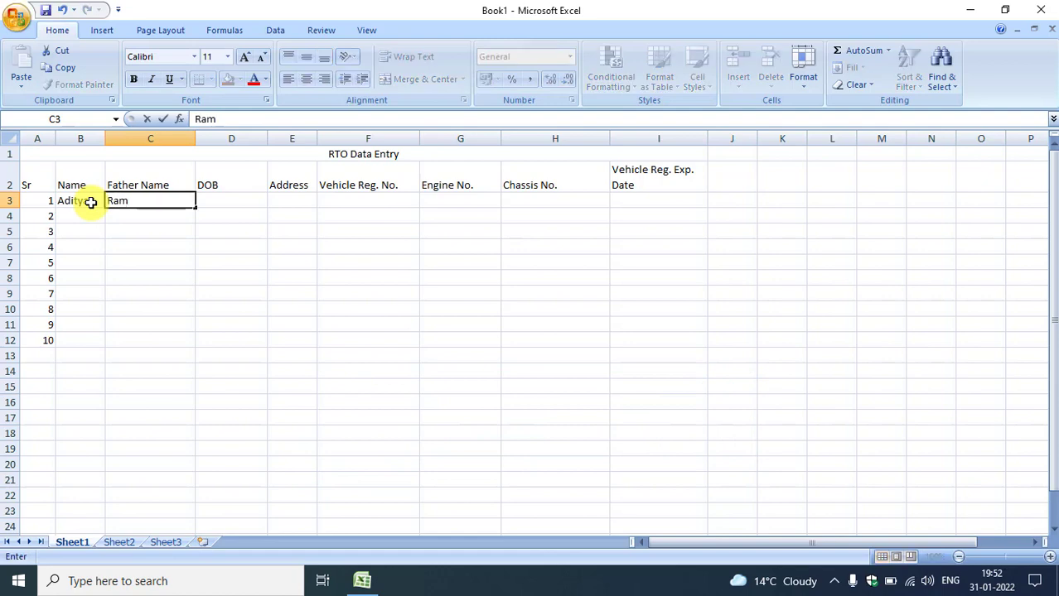
key("Tab")
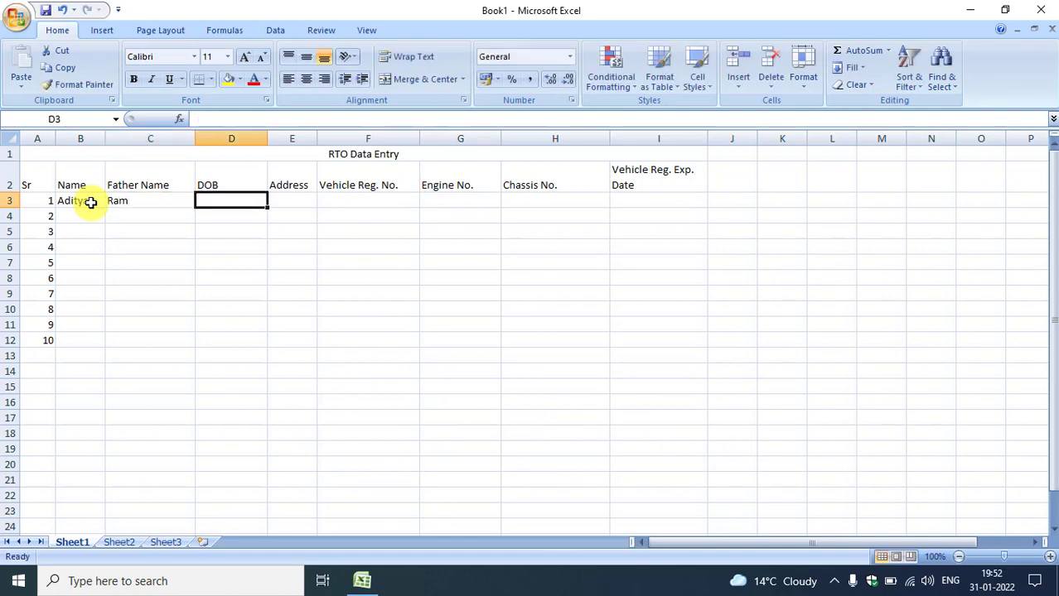
type("1")
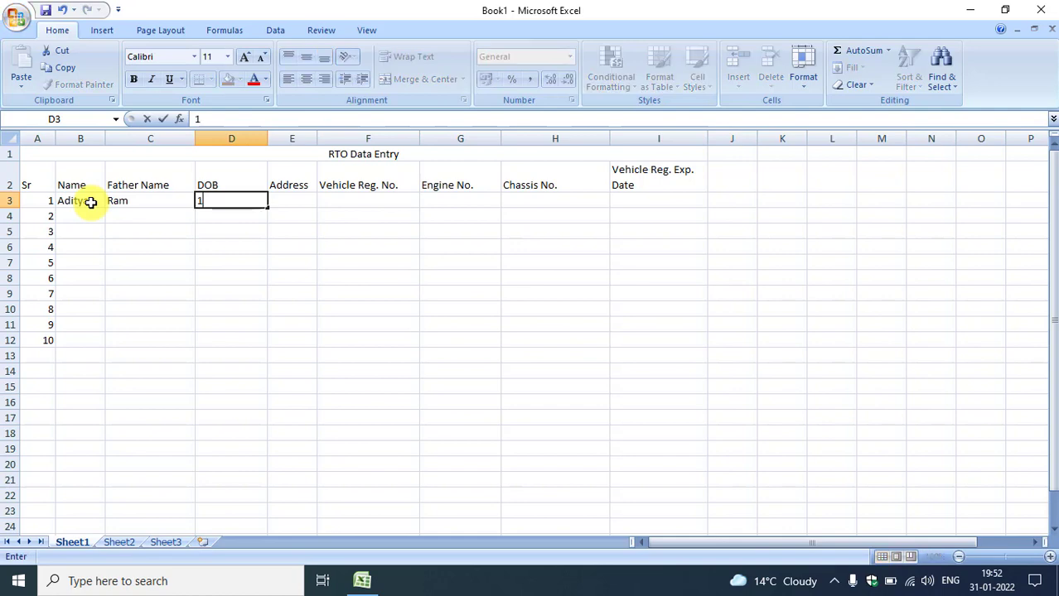
type("/1/")
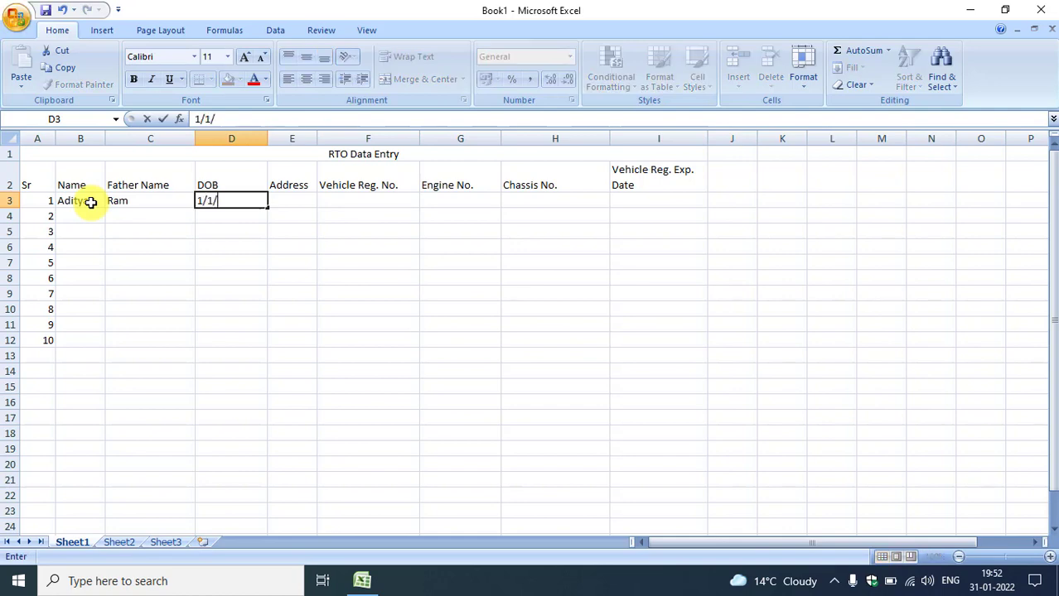
type("10")
key("BackSpace")
type("9")
type("1")
key("BackSpace")
type("99")
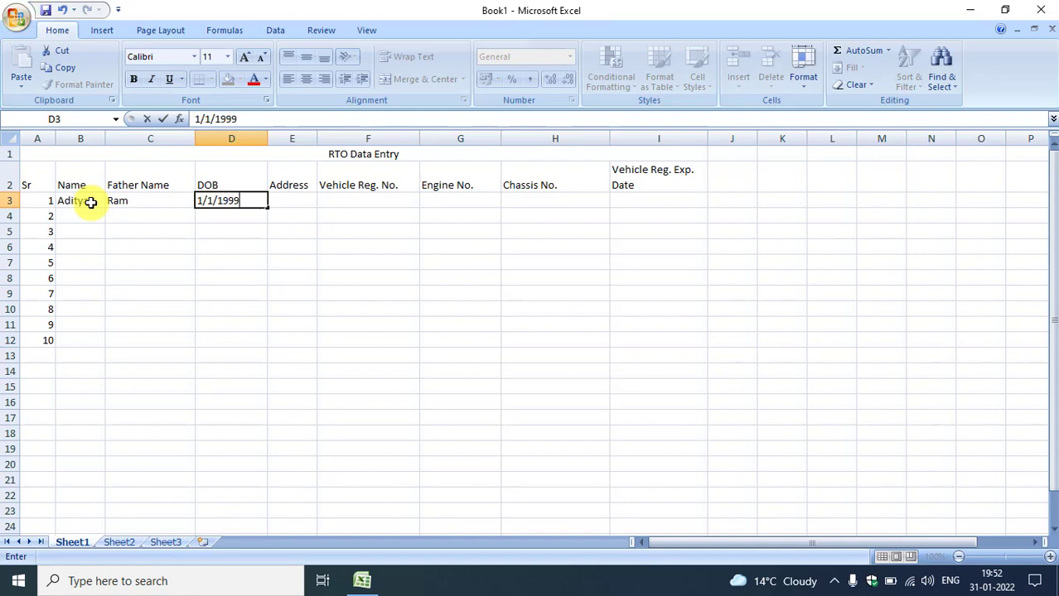
key("Tab")
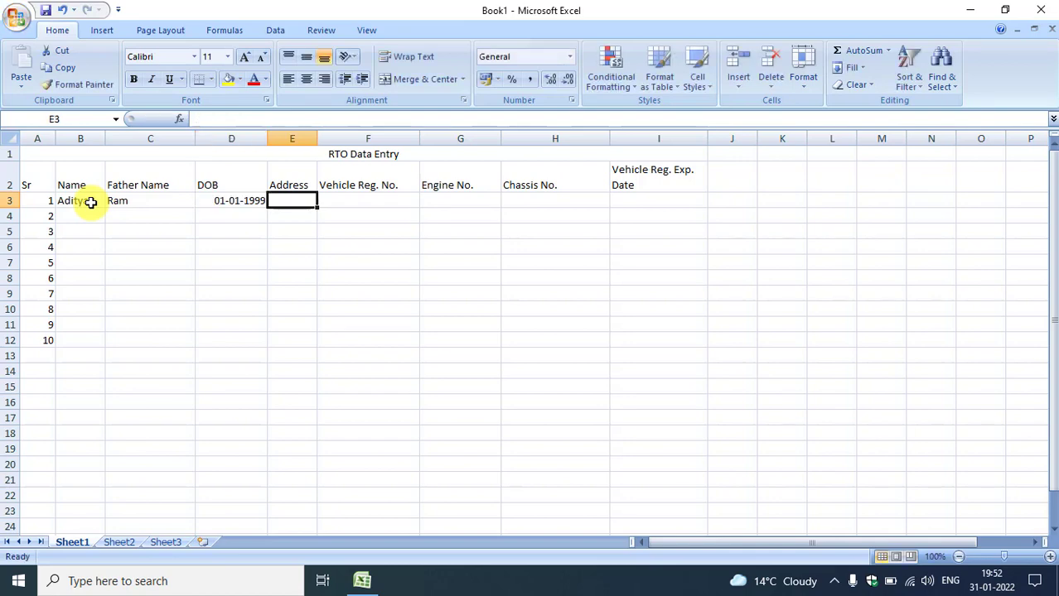
- Widen column E, enter the address in E3 and the vehicle registration number in F3
left_click_drag(317, 136, 362, 137)
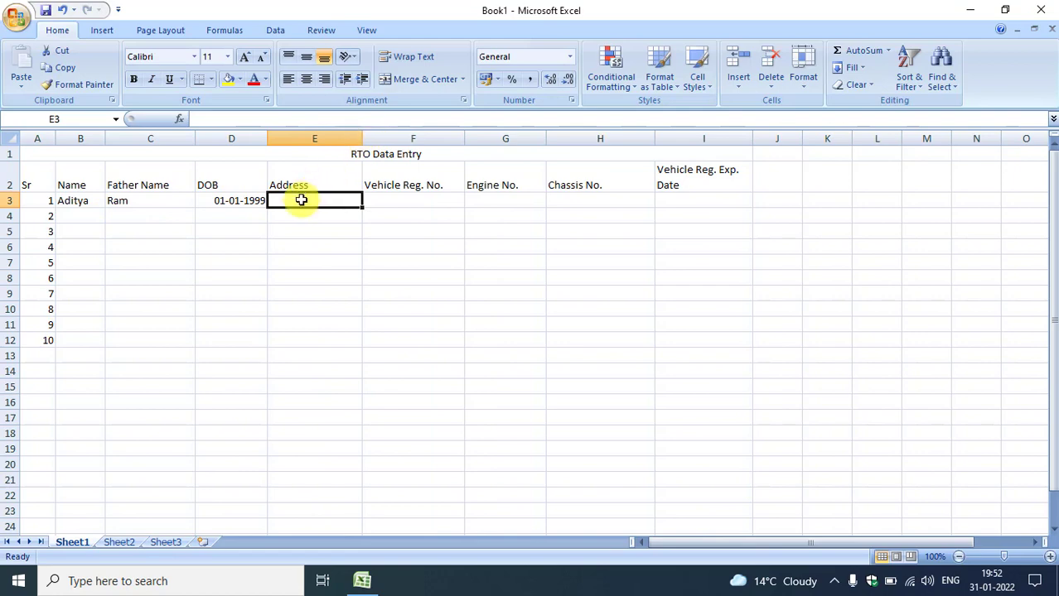
type("Rampur")
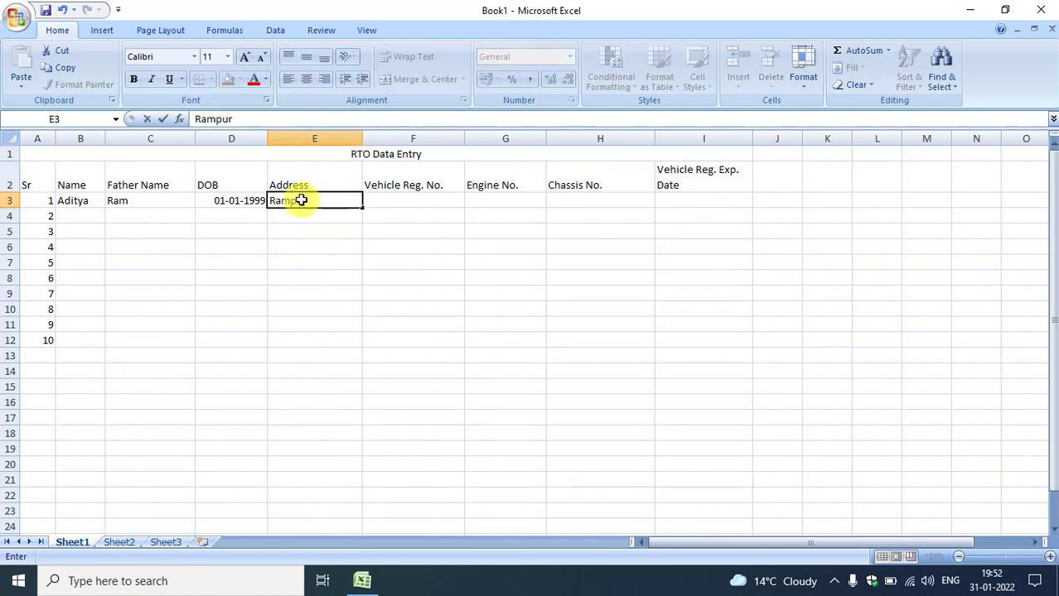
key("Tab")
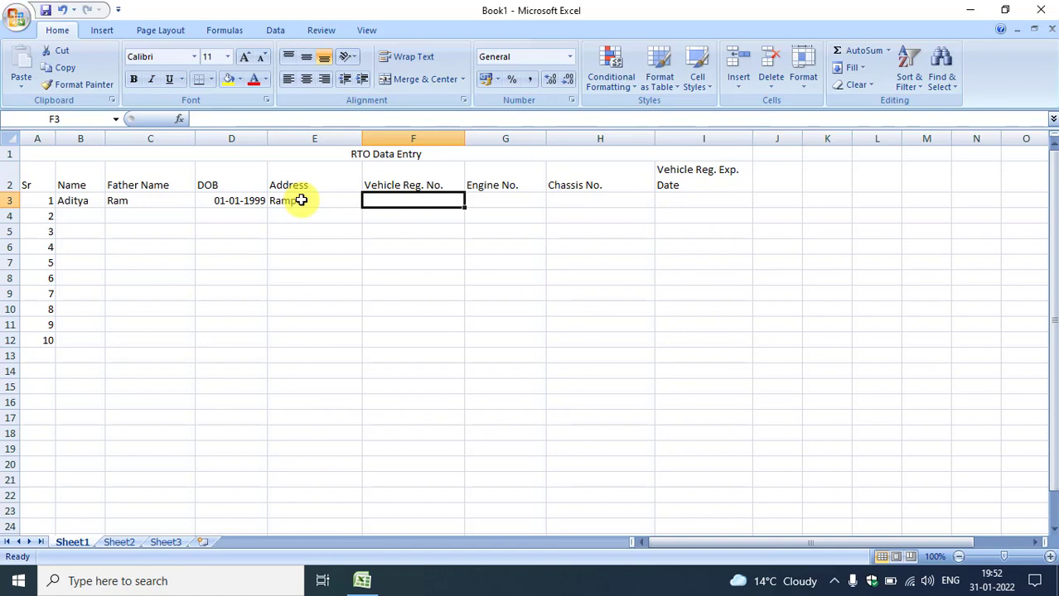
type("U")
key("BackSpace")
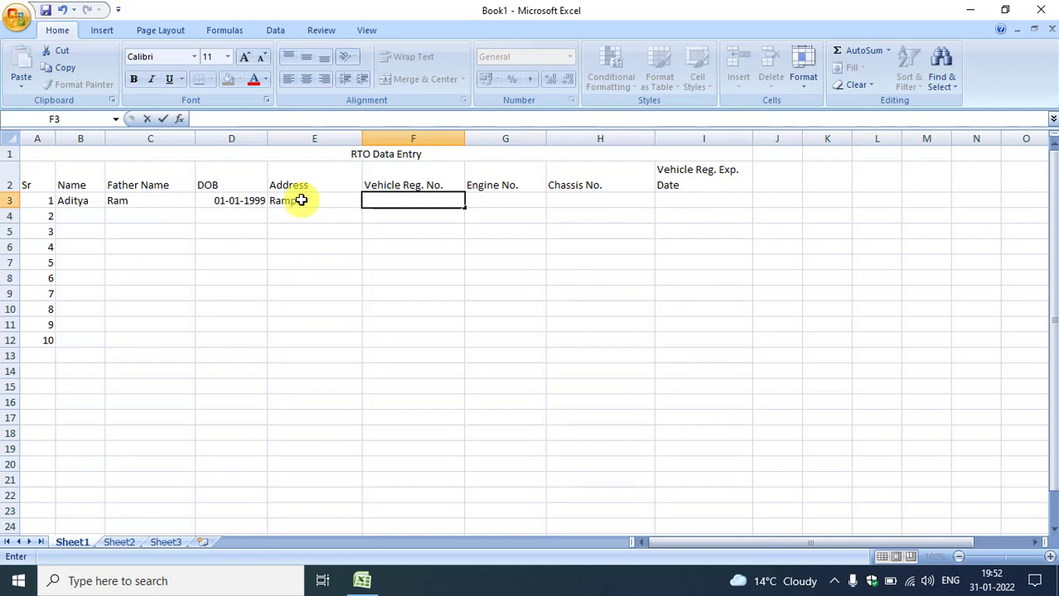
type("UP")
type("50")
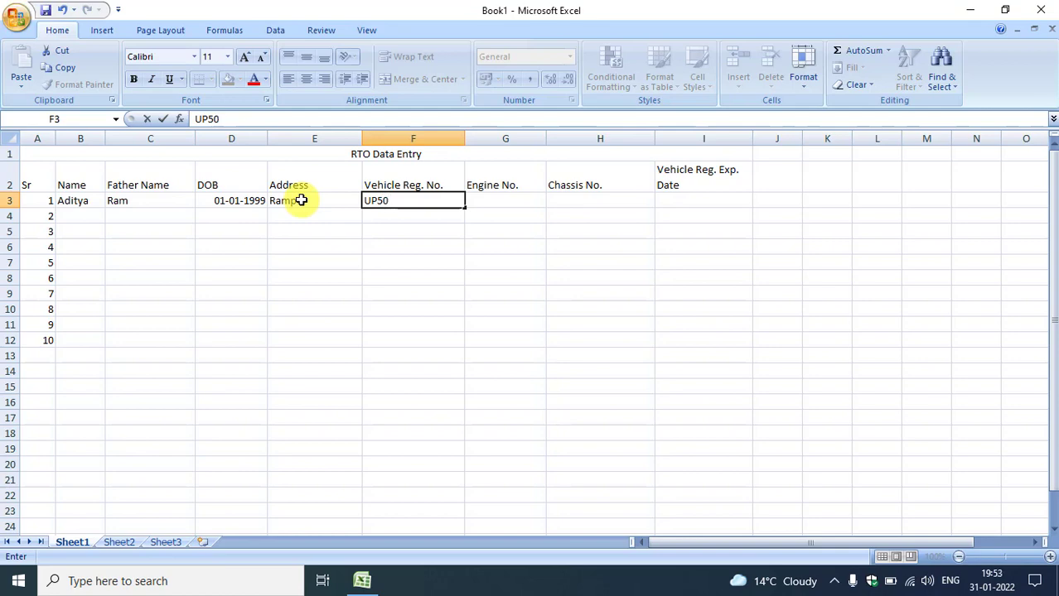
type("BD")
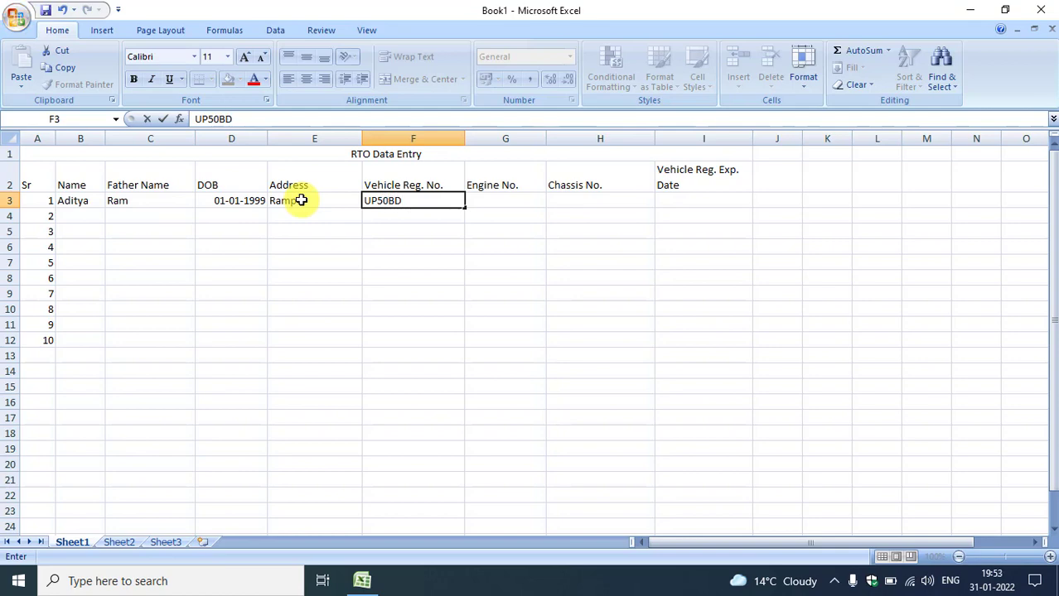
type("66")
type("45")
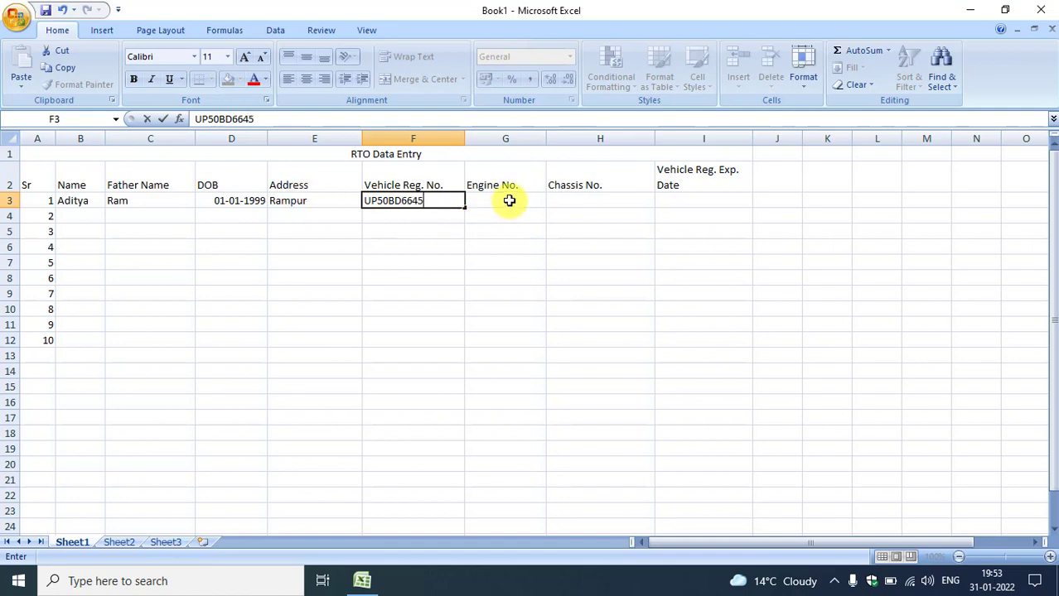
- Widen column G and enter the engine number, chassis number and expiry date 1/1/2045 in G3:I3
left_click(510, 200)
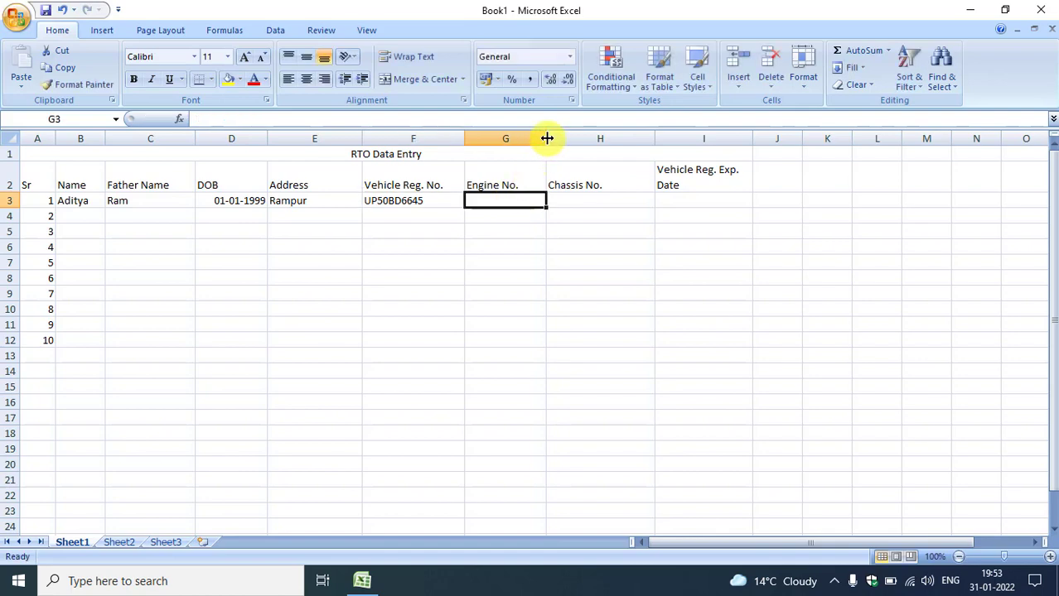
left_click_drag(546, 139, 583, 138)
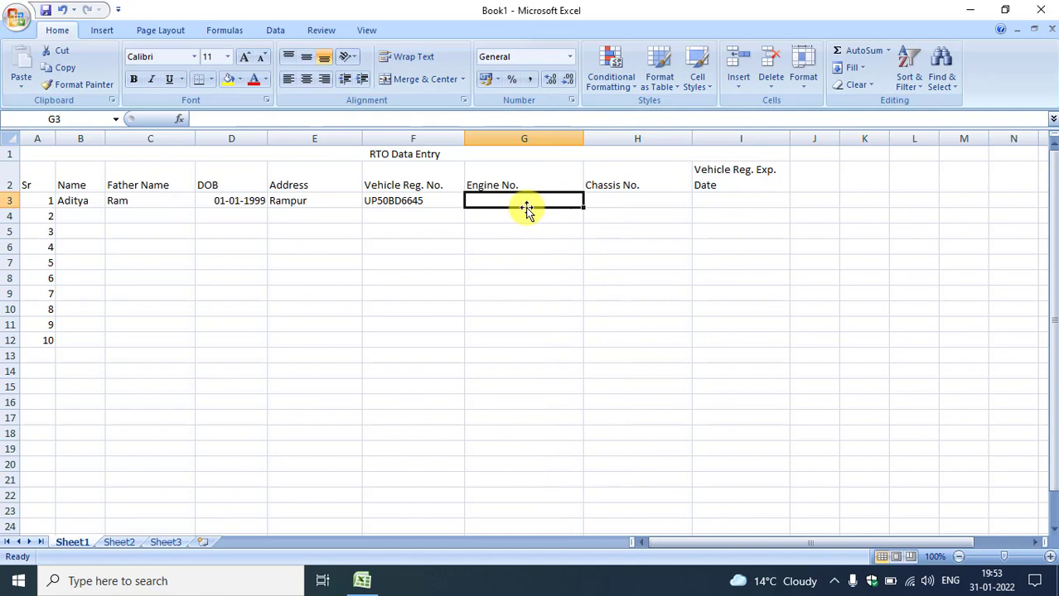
type("M")
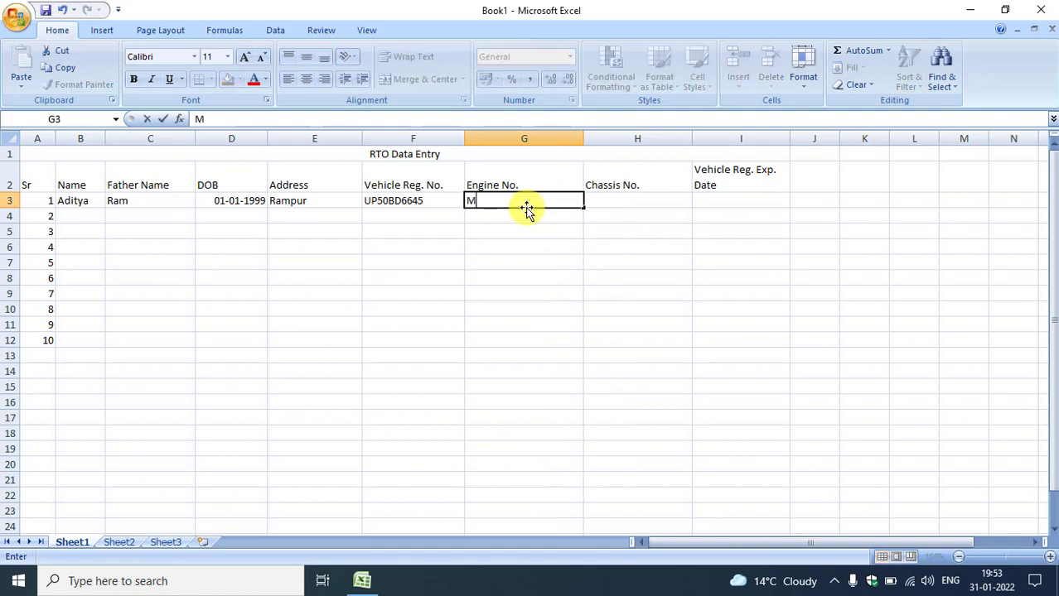
type("D")
type("H")
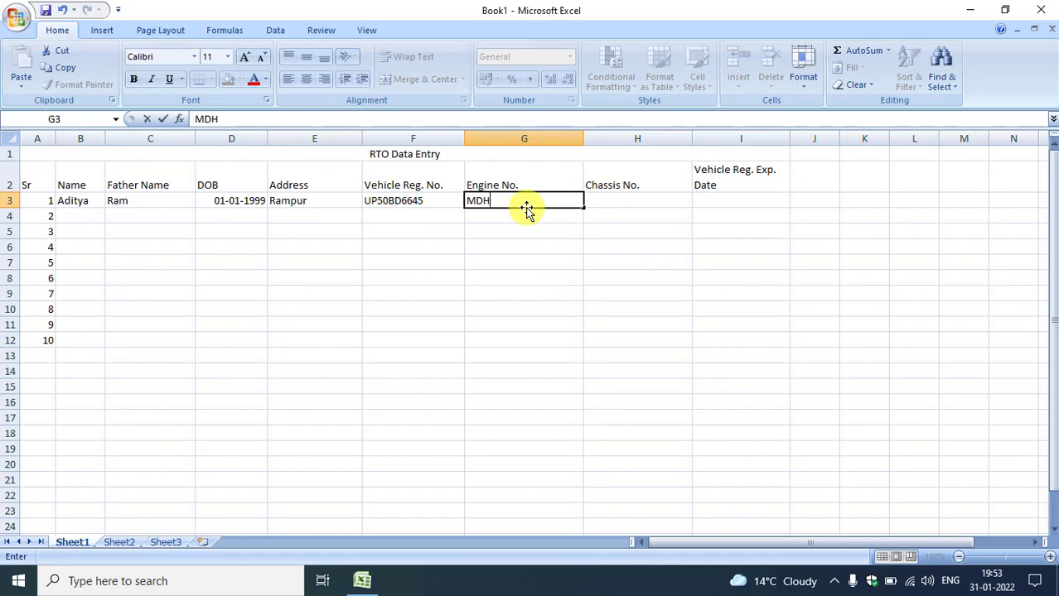
type("K")
type("786565")
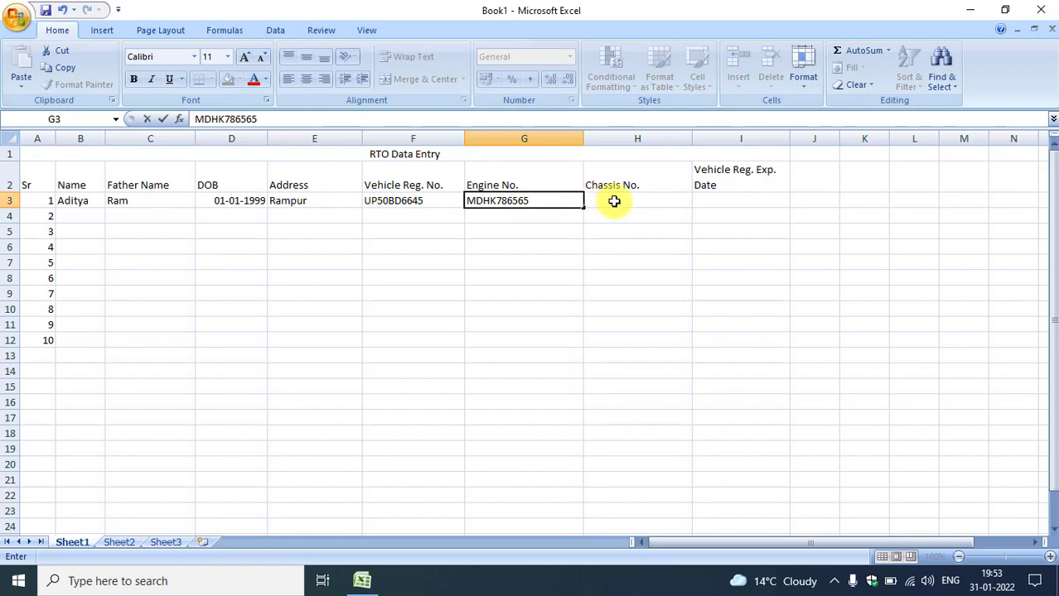
left_click(614, 201)
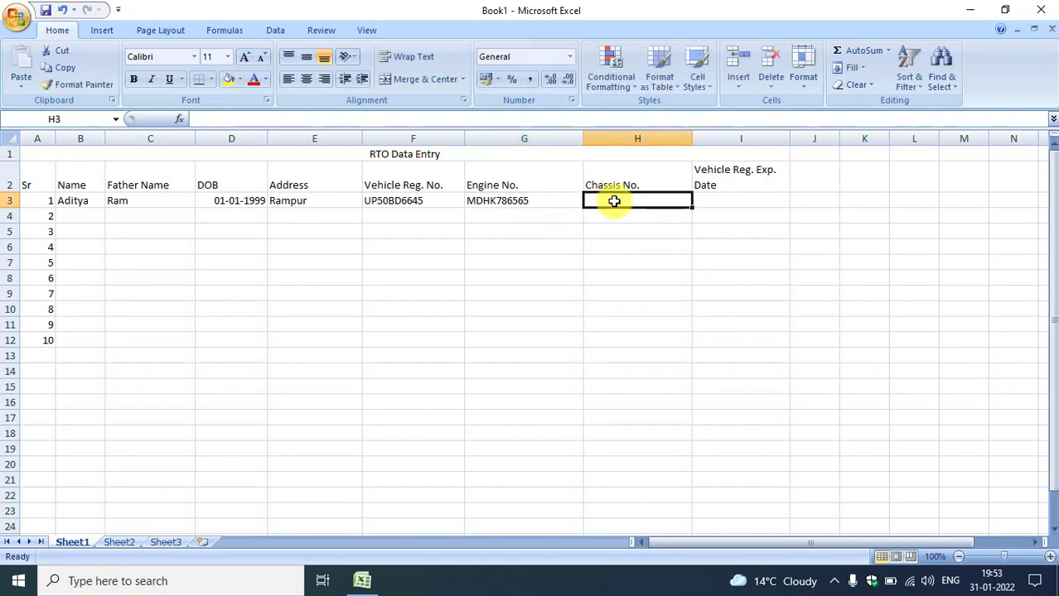
type("M")
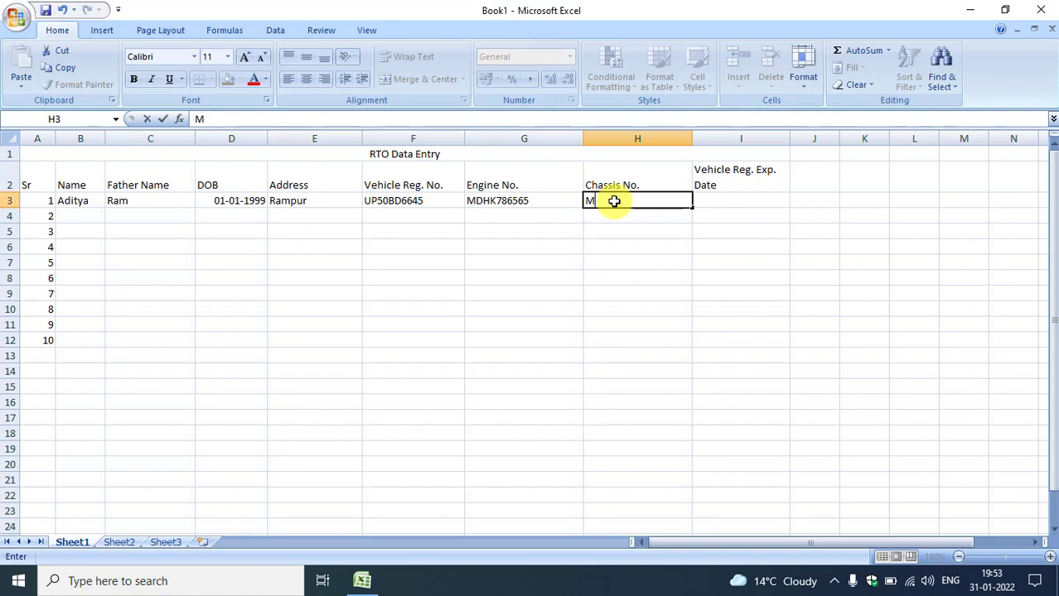
type("PLF")
type("5743567")
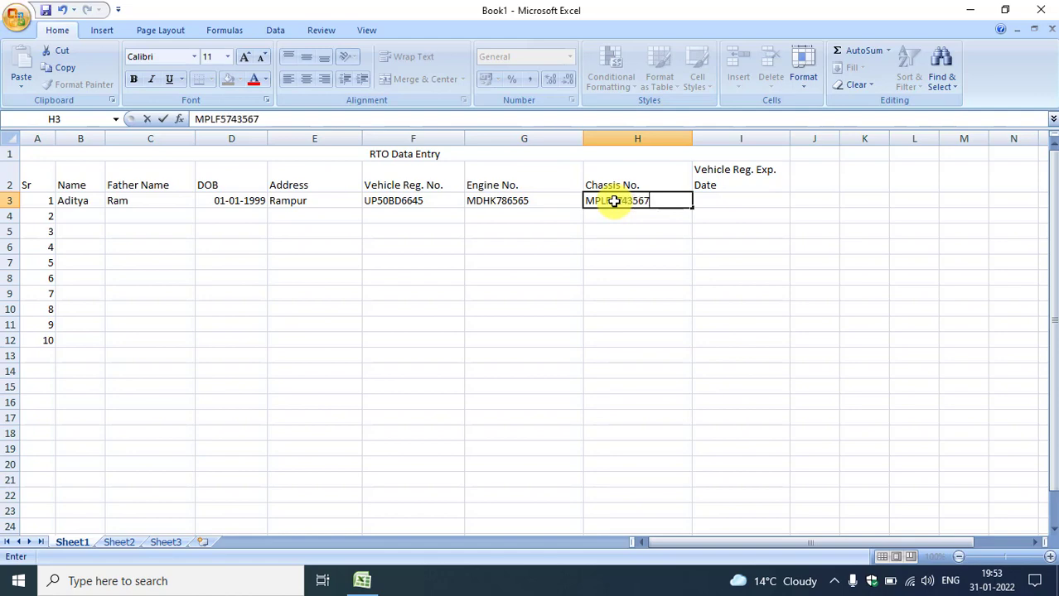
left_click(745, 200)
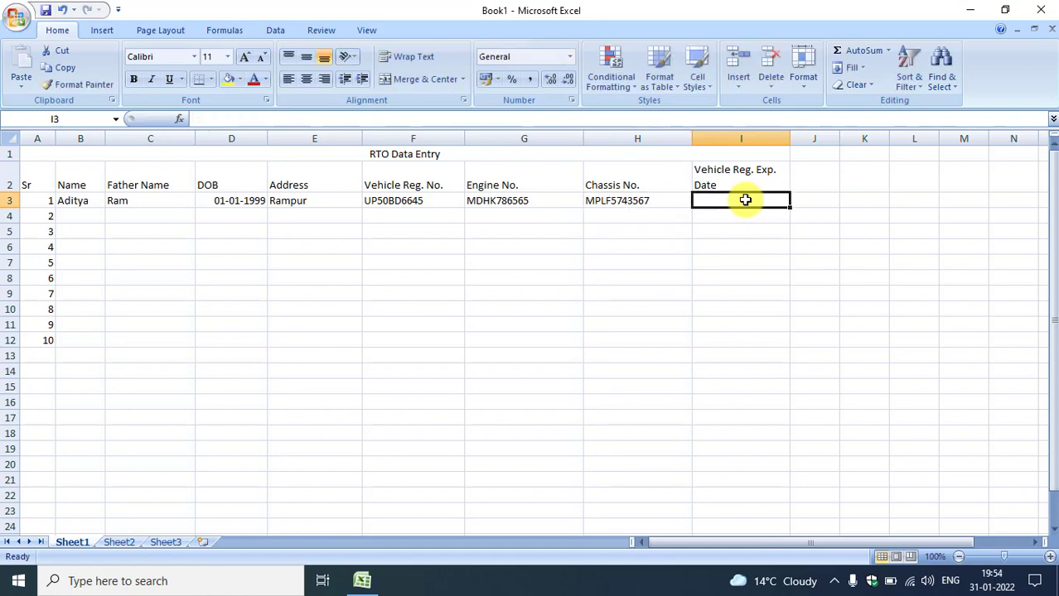
type("1/")
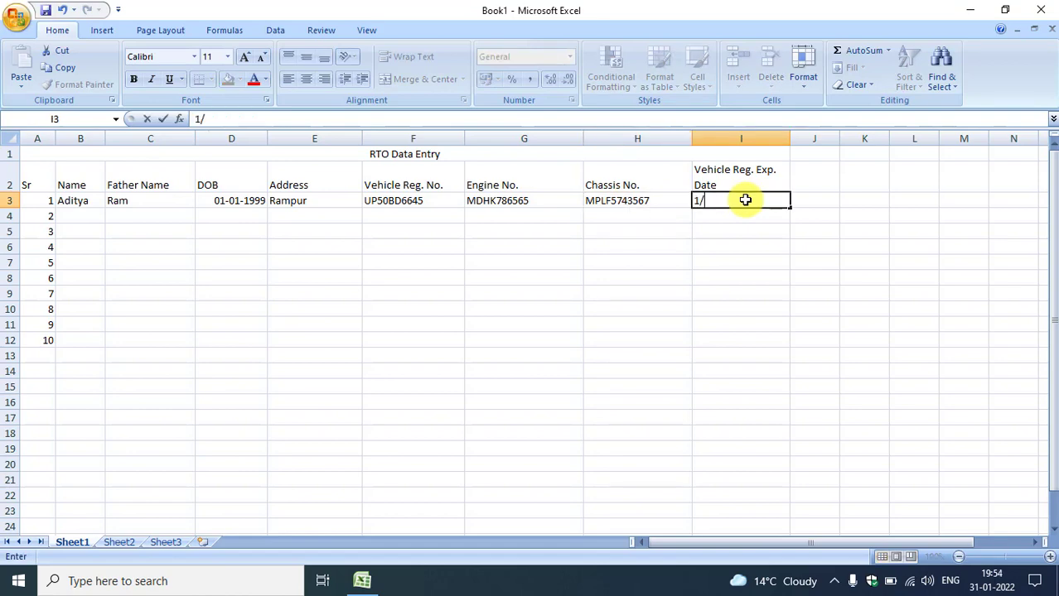
type("1/")
type("20")
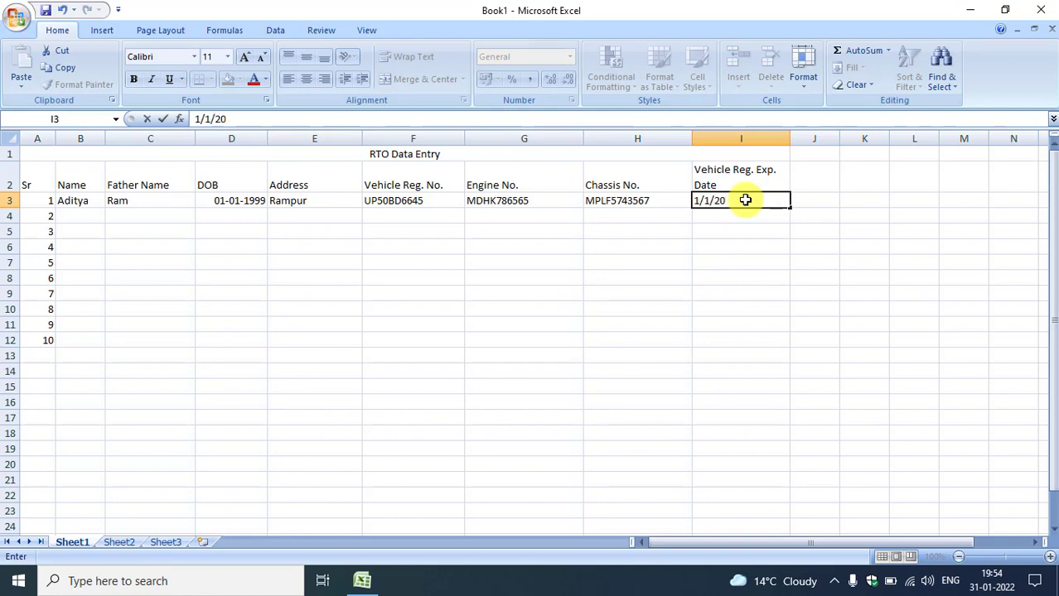
type("45")
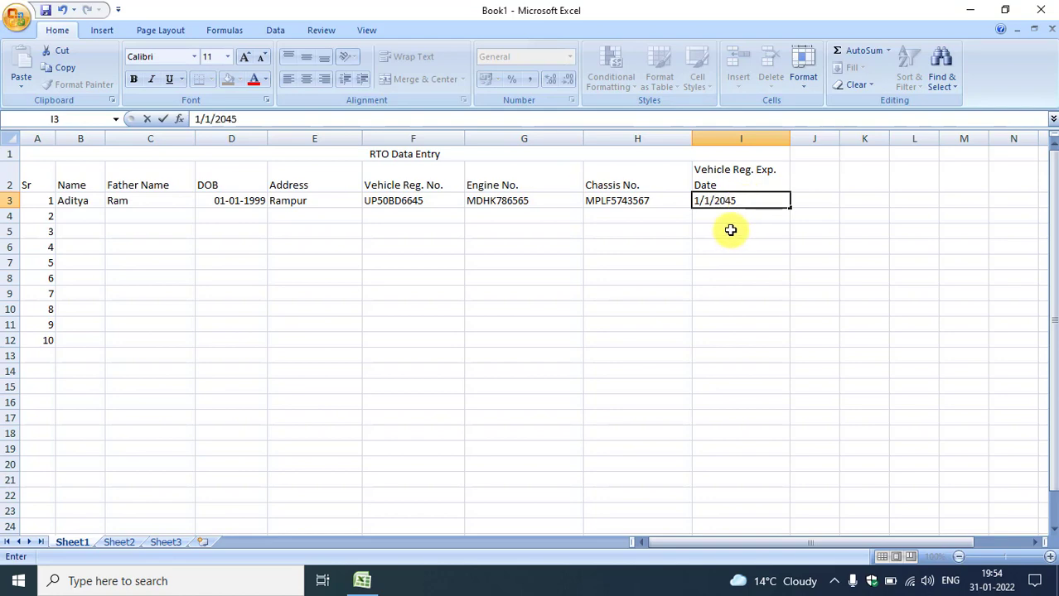
left_click(78, 216)
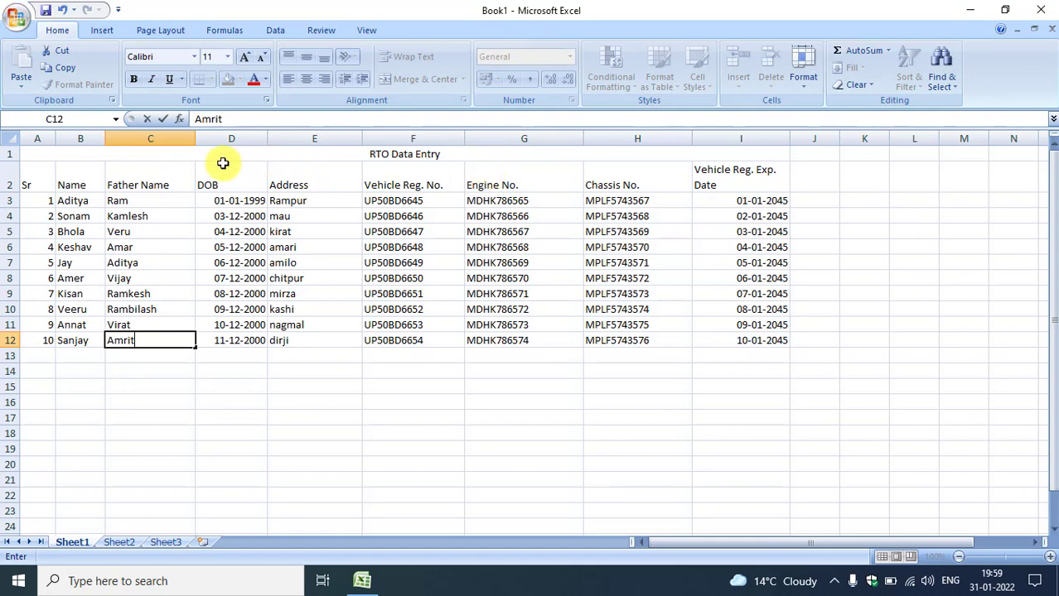
- Give the merged RTO Data Entry title a yellow fill, 14-point text and middle vertical alignment
left_click(87, 155)
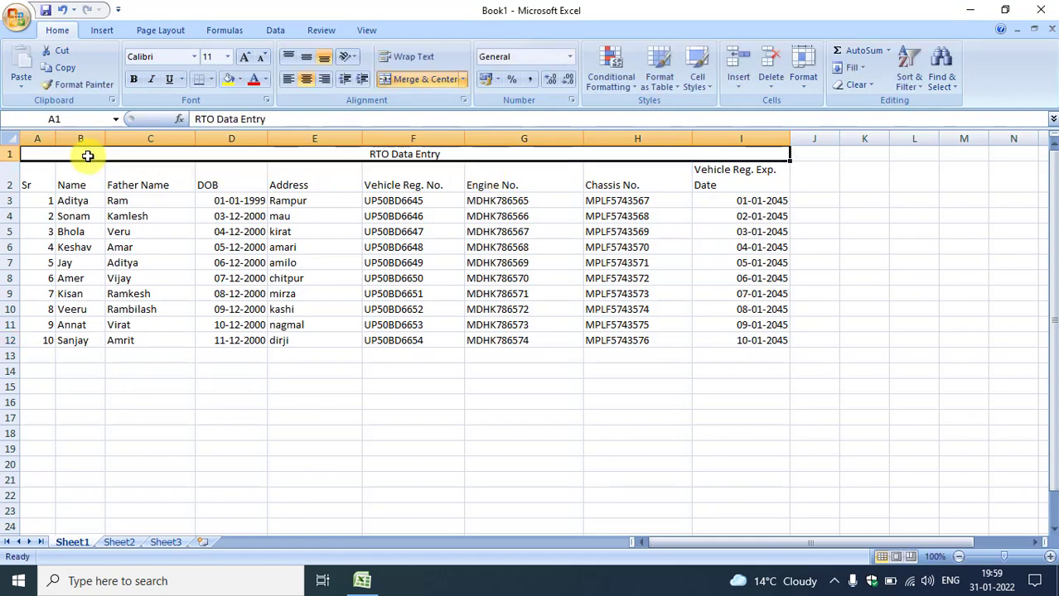
left_click(307, 58)
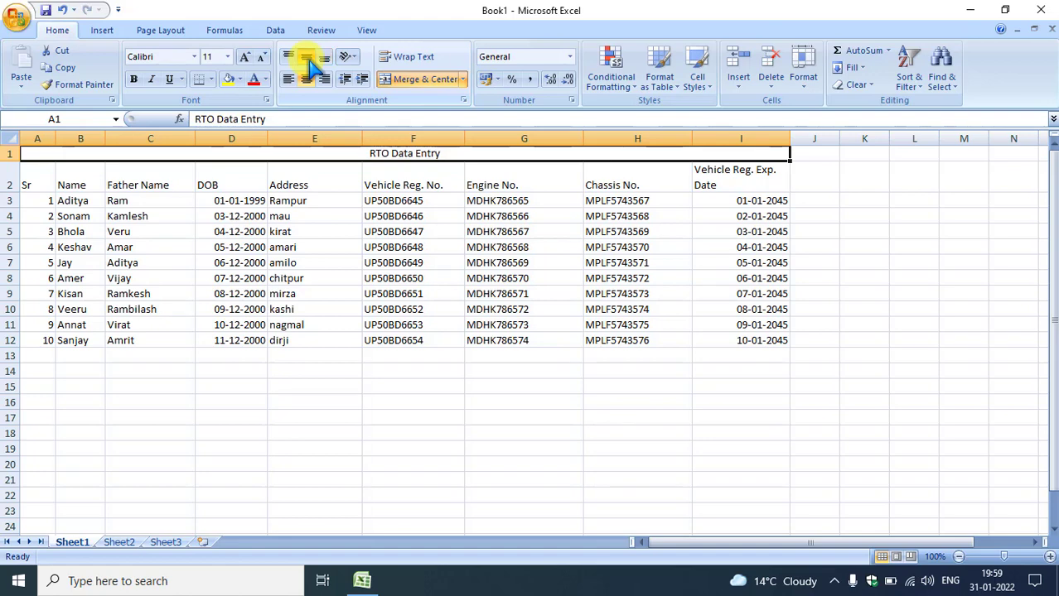
left_click(227, 78)
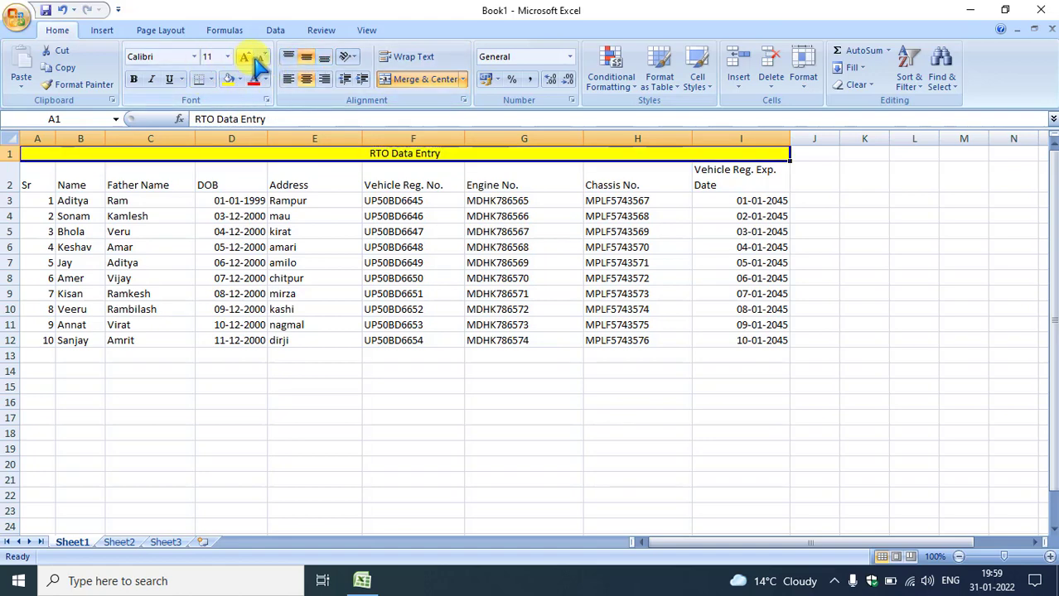
left_click(248, 58)
left_click(249, 58)
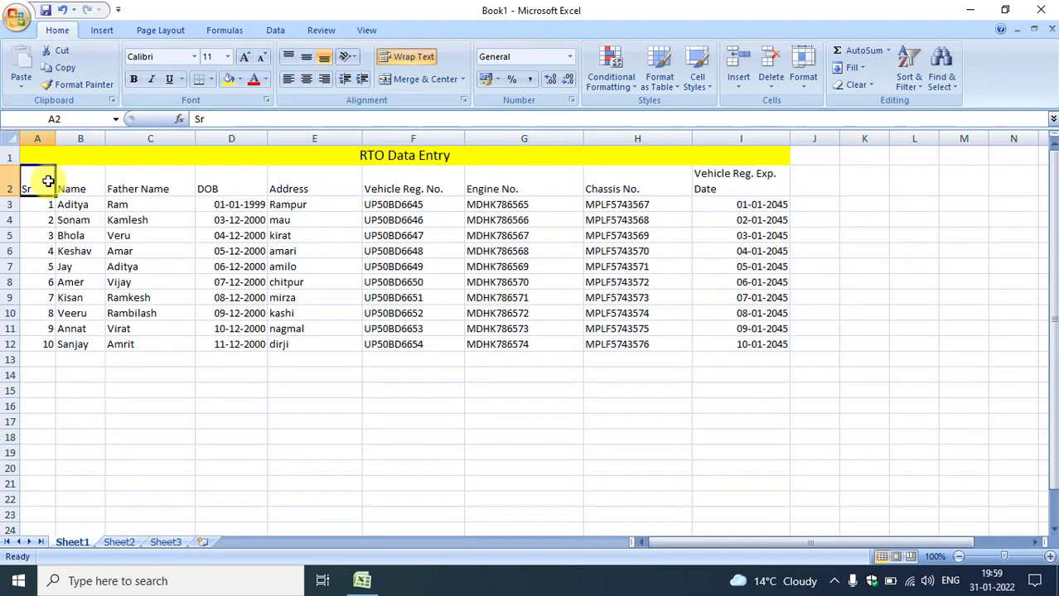
mouse_move(46, 182)
left_mouse_down()
mouse_move(751, 331)
mouse_move(761, 350)
left_mouse_up()
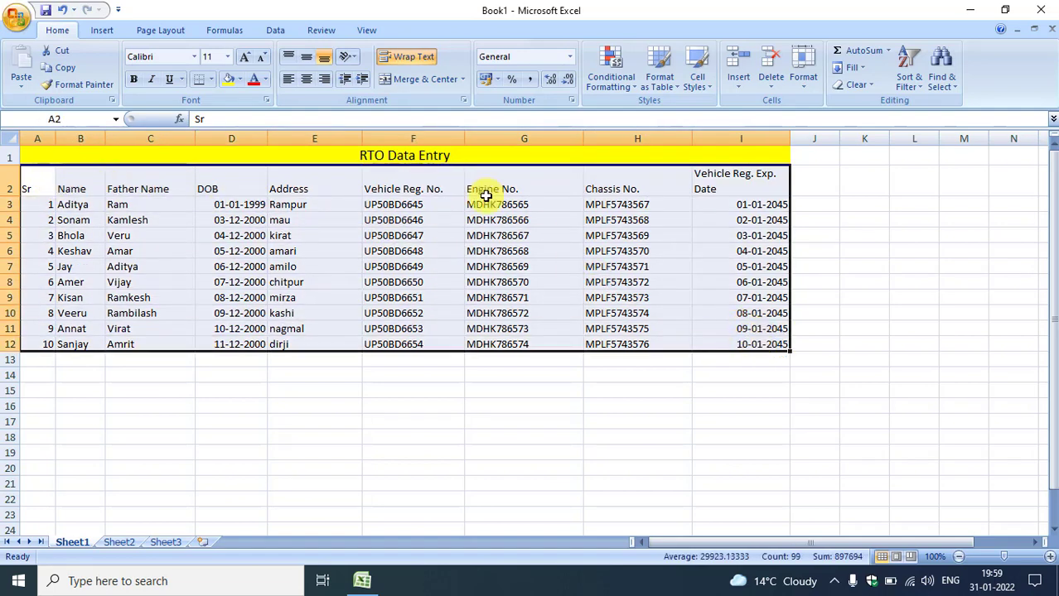
- Apply All Borders to every cell of the RTO table A2:I12
left_click(213, 79)
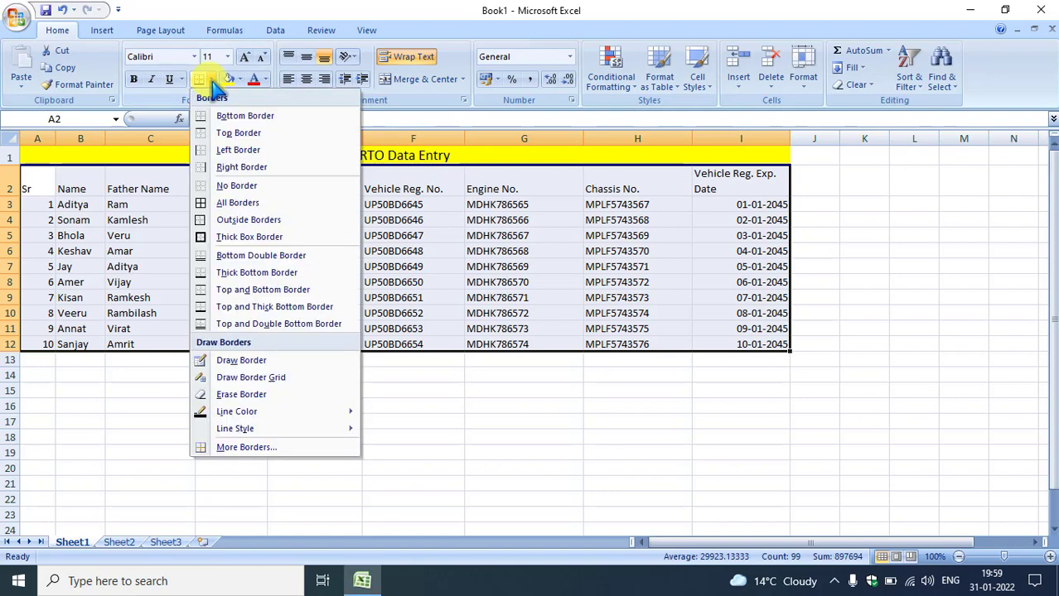
left_click(248, 205)
left_click(374, 220)
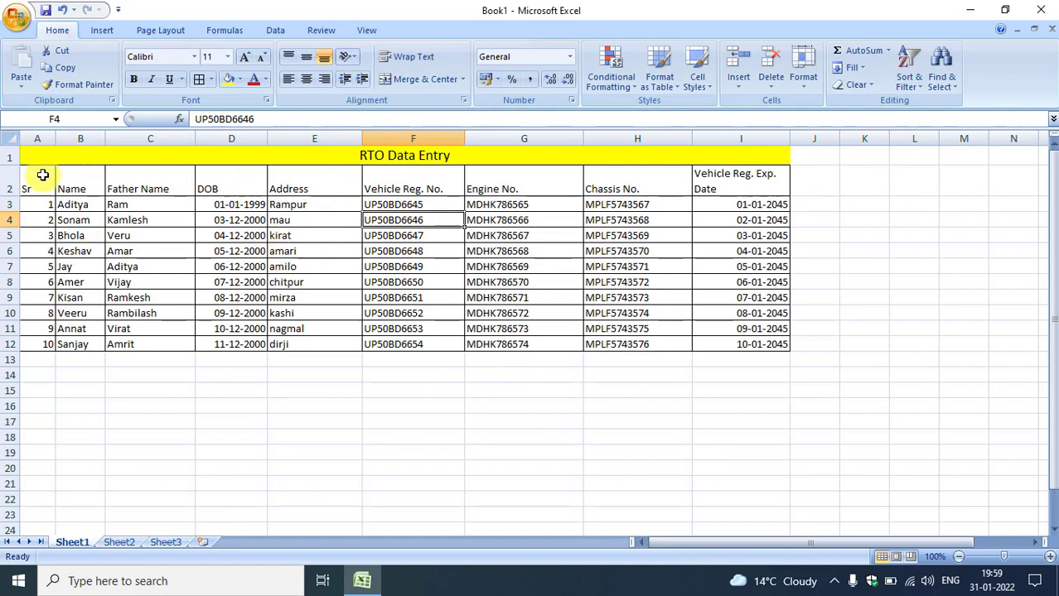
- Centre the A2:I12 table contents both vertically and horizontally
left_click_drag(41, 174, 641, 320)
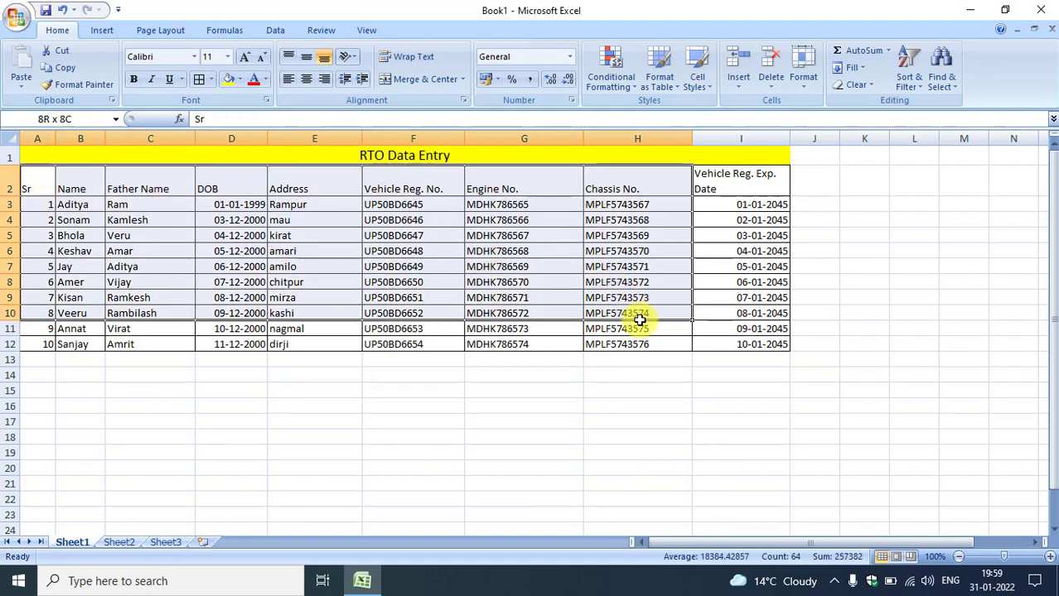
left_click_drag(640, 320, 754, 345)
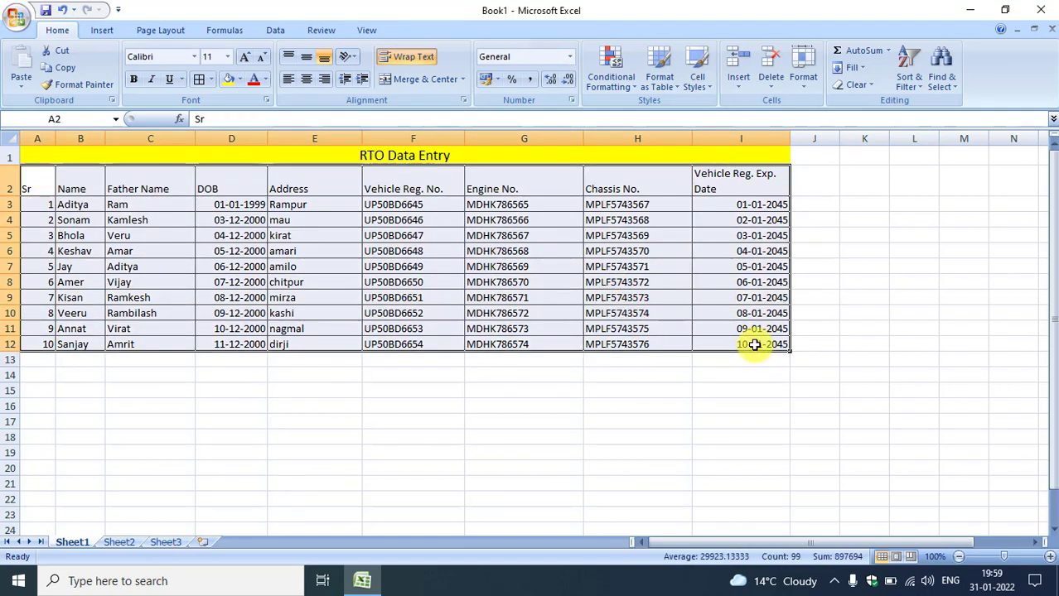
left_click(308, 58)
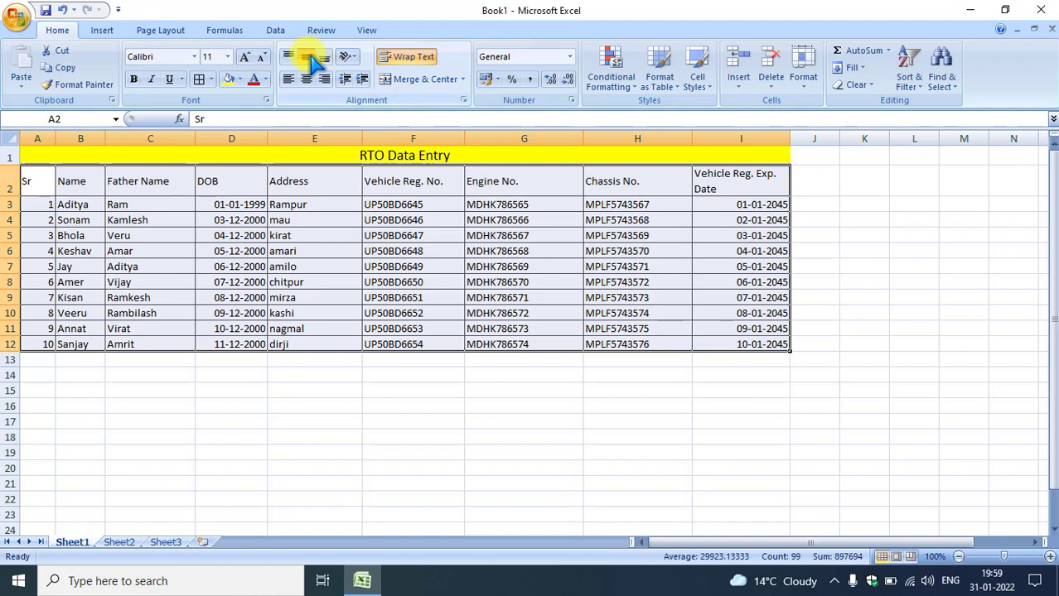
left_click(306, 80)
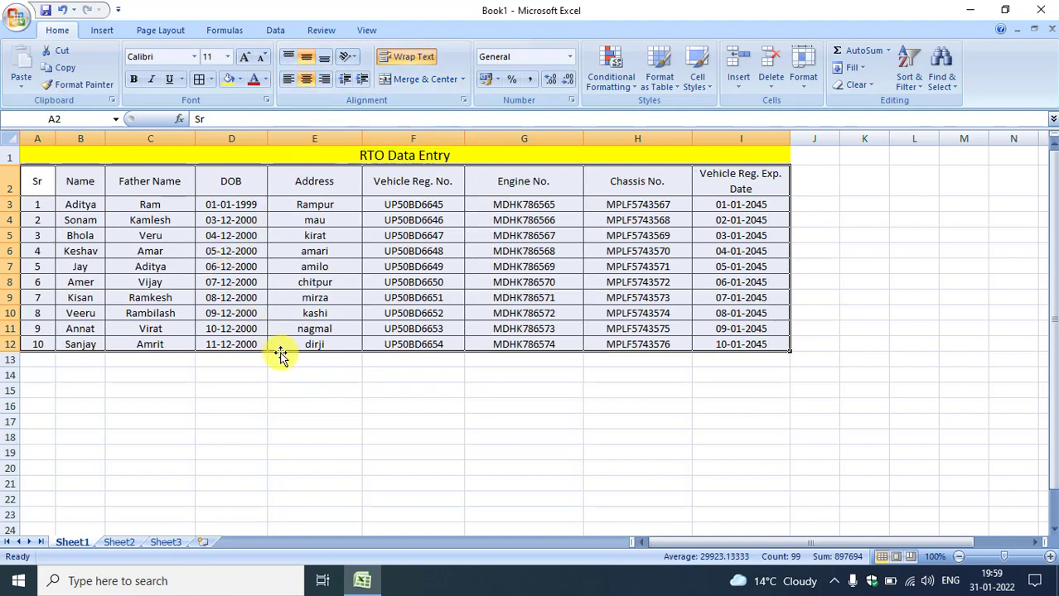
left_click(285, 390)
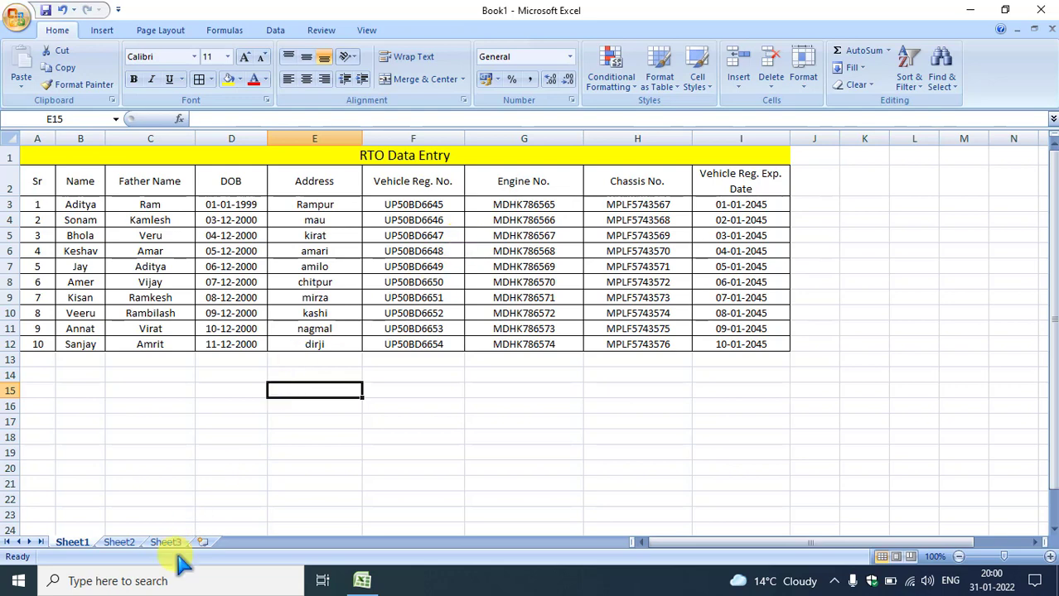
- Switch to the blank Sheet2 of the workbook
left_click(126, 545)
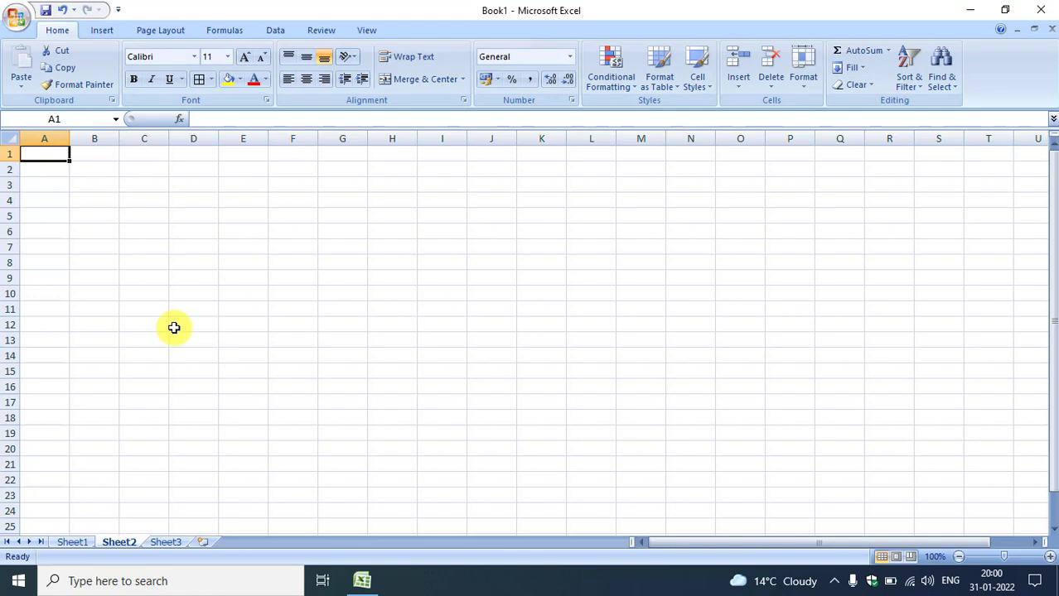
- Enter the title Bank Entry in A1 and headings Sr and Name in A2:B2
type("Ba")
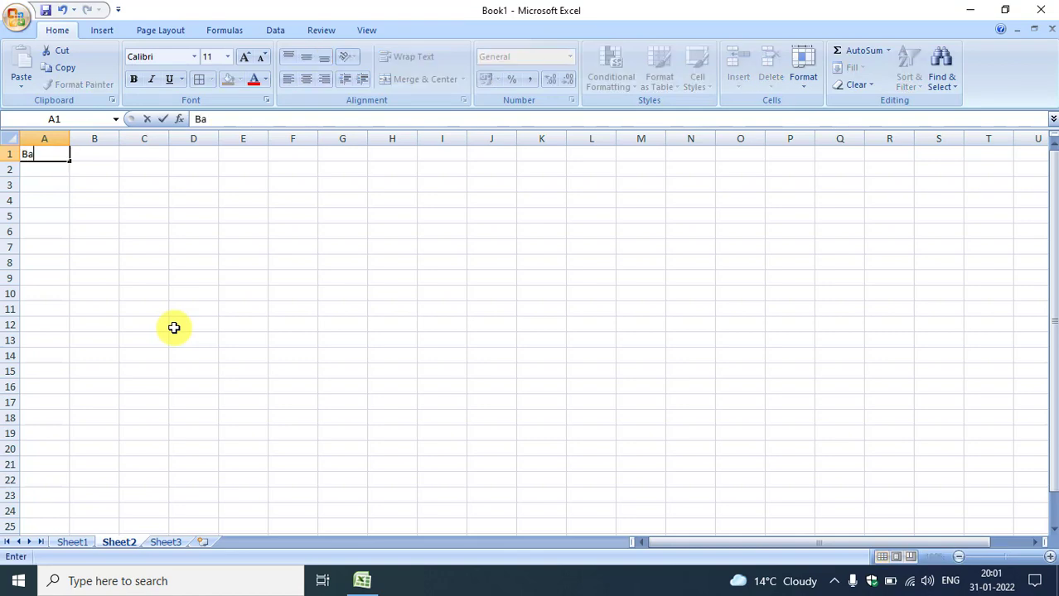
type("nk ")
type("En")
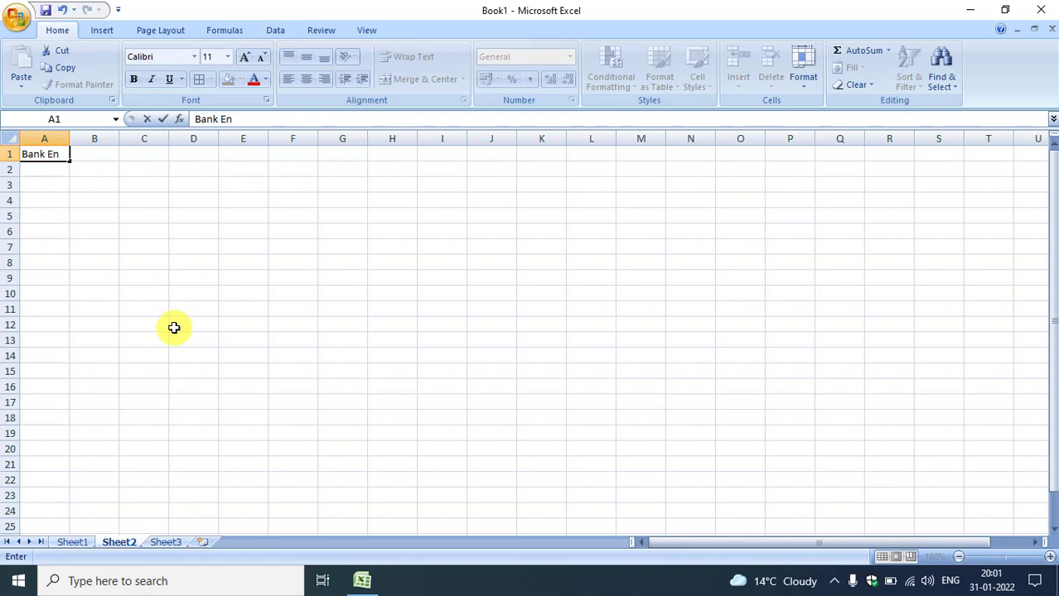
type("try")
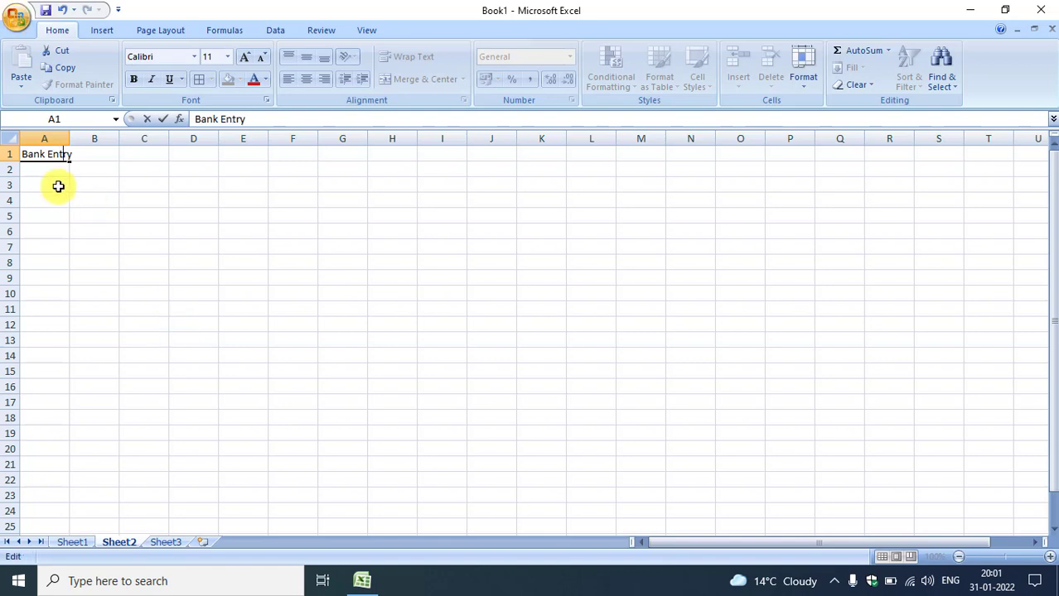
left_click(32, 167)
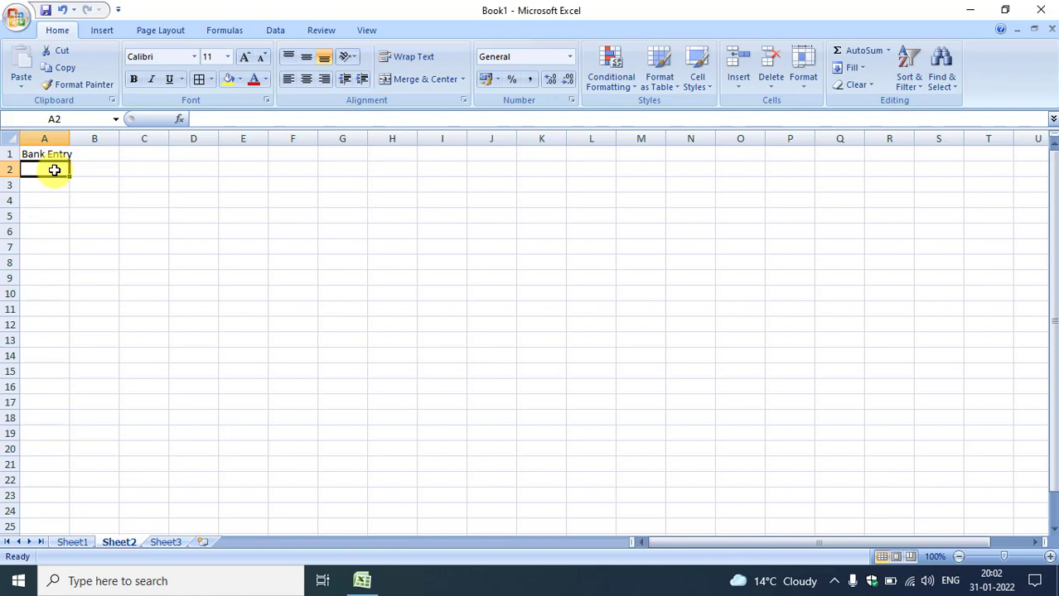
type("S")
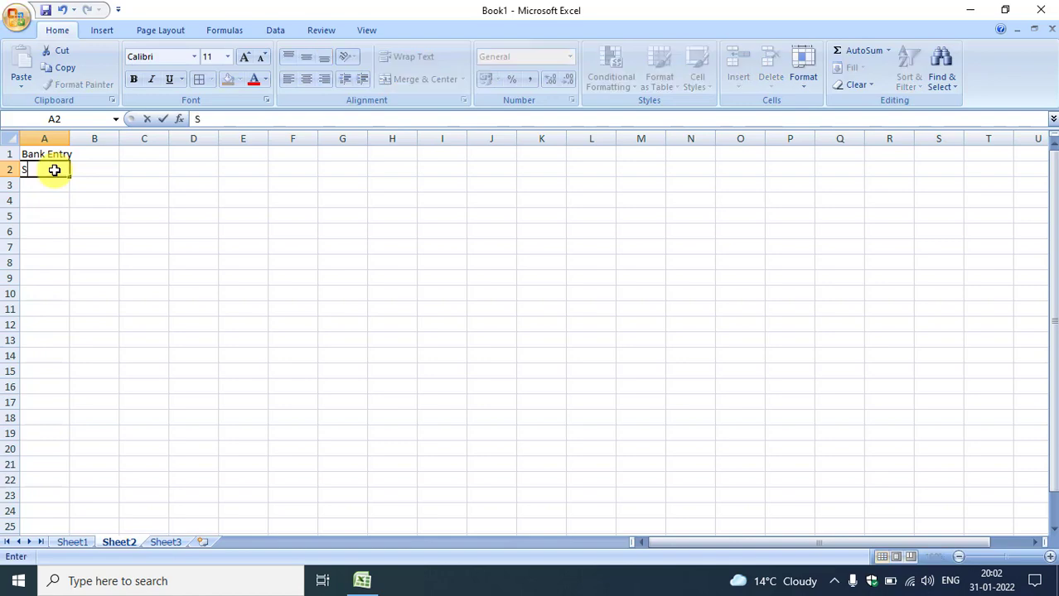
type("r")
left_click(107, 171)
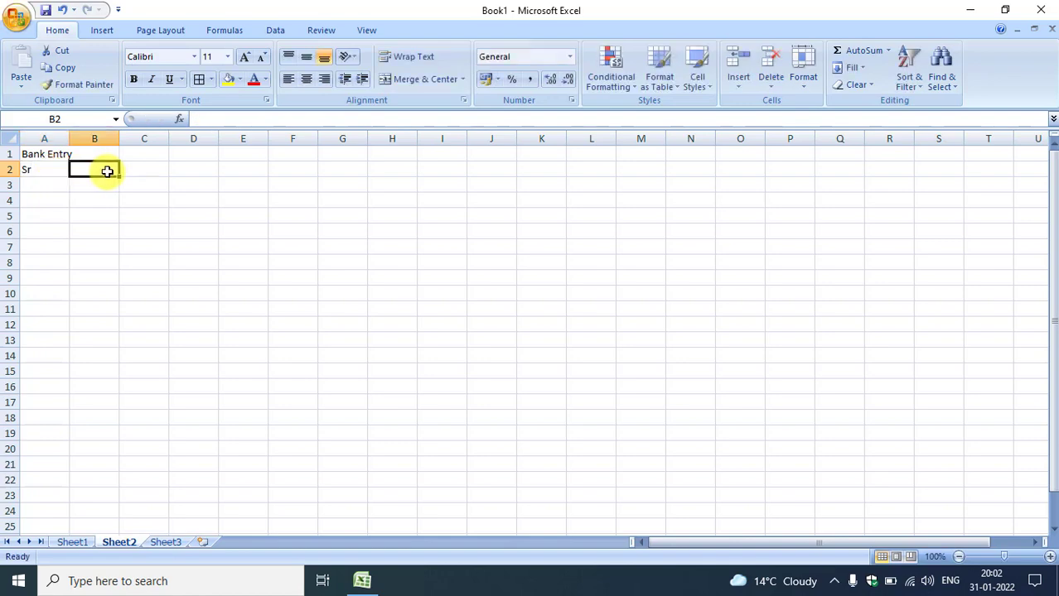
type("Na")
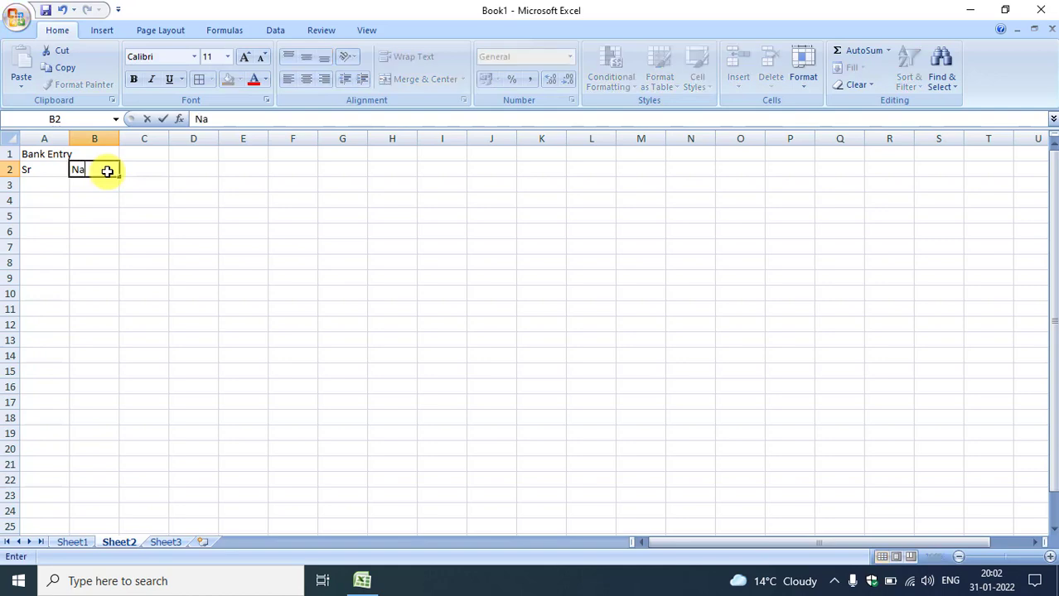
type("me")
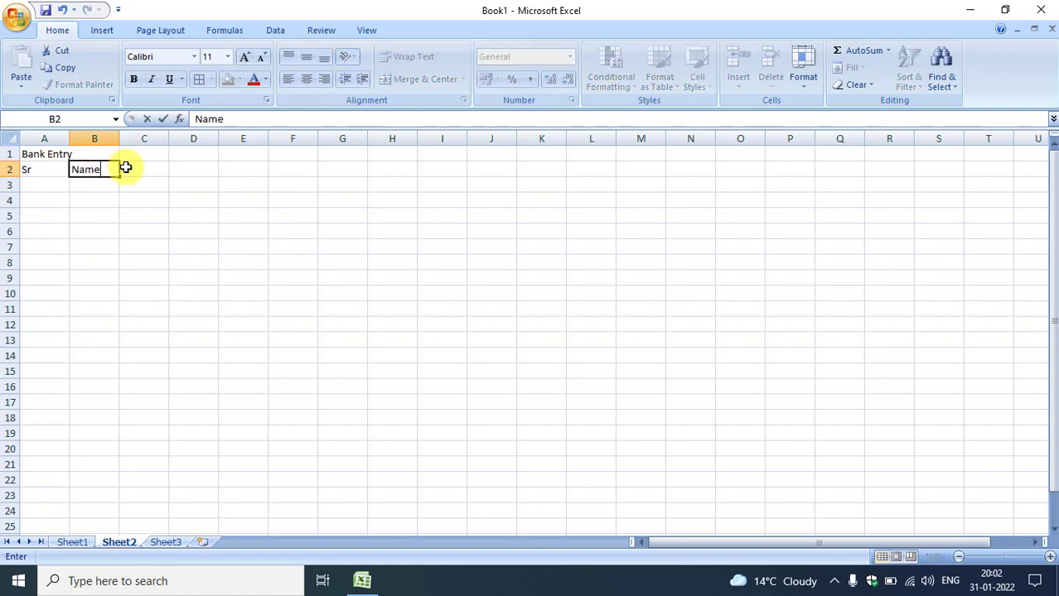
left_click(126, 168)
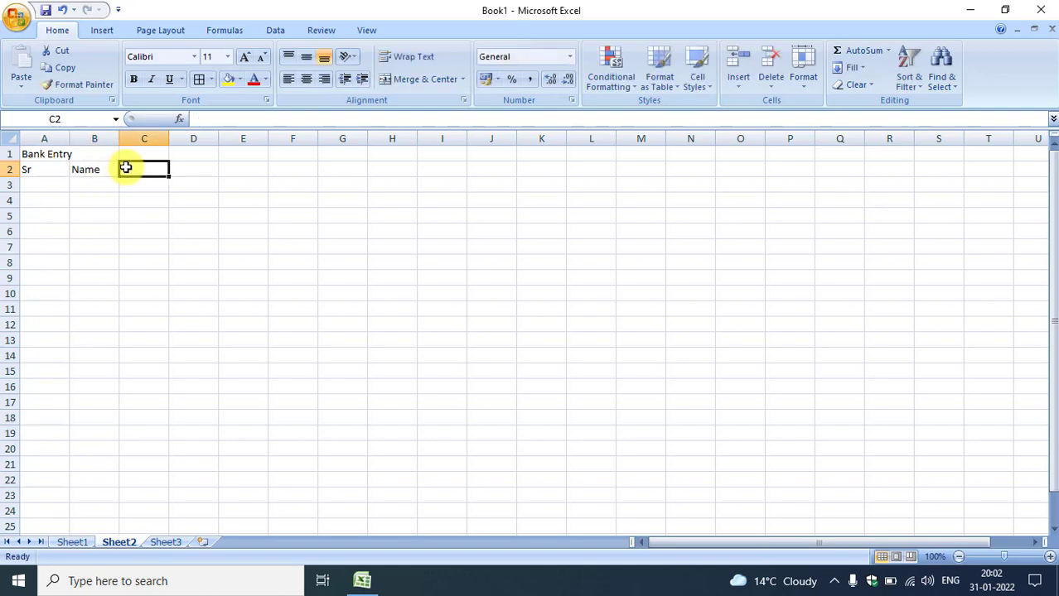
- Add the headings Father, Address, Bank Name, IFSC Code and Account across C2:G2
type("Father")
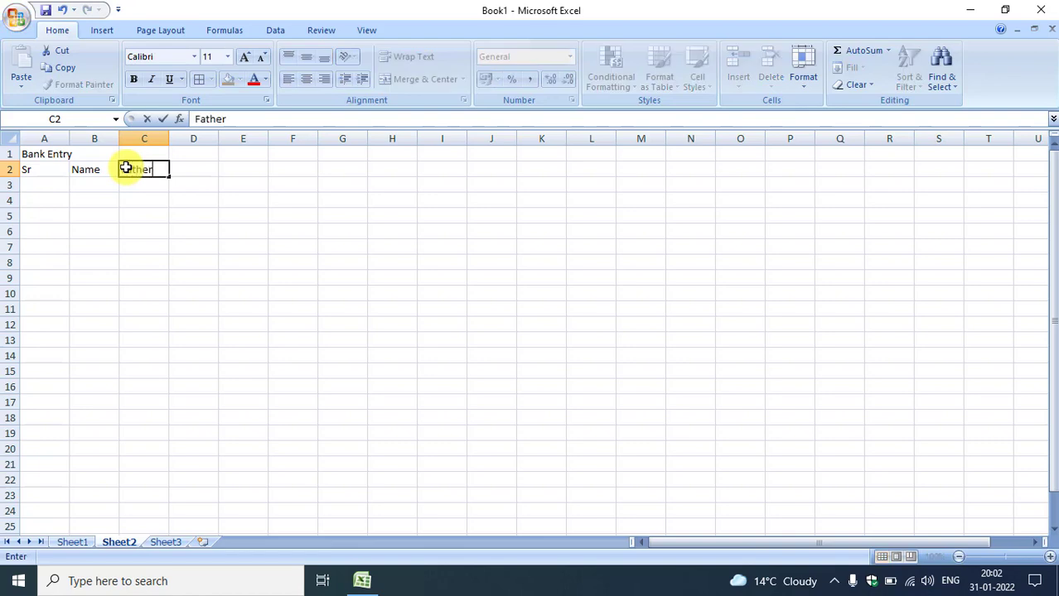
key("Tab")
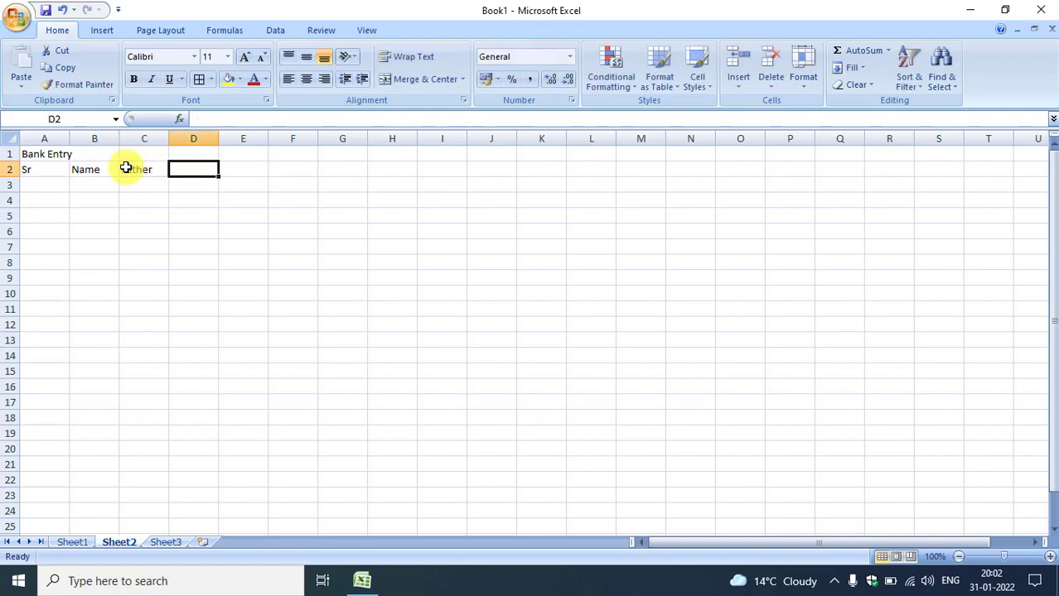
type("Ad")
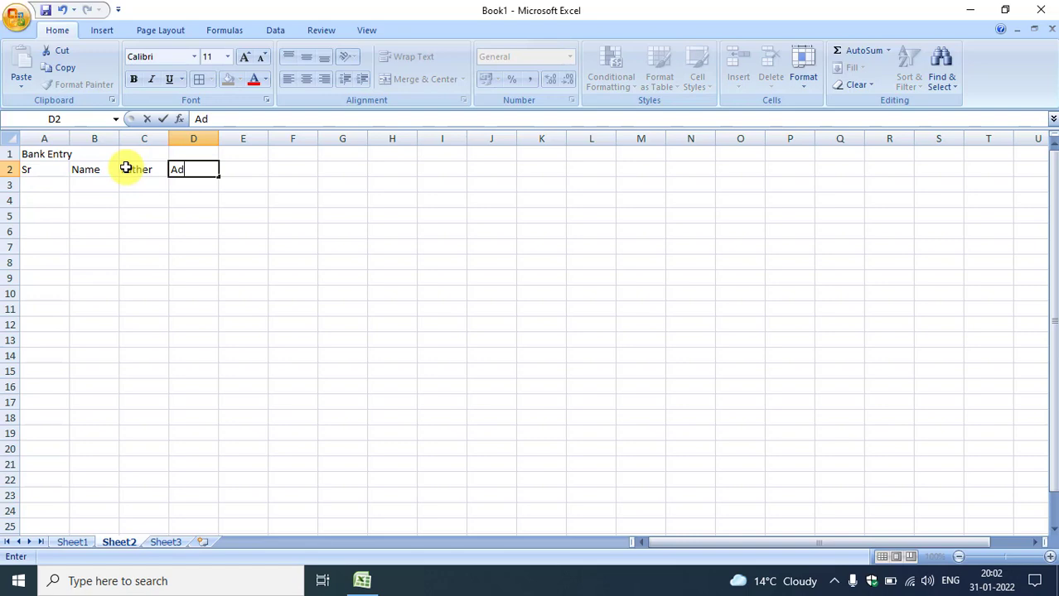
type("dress")
key("Tab")
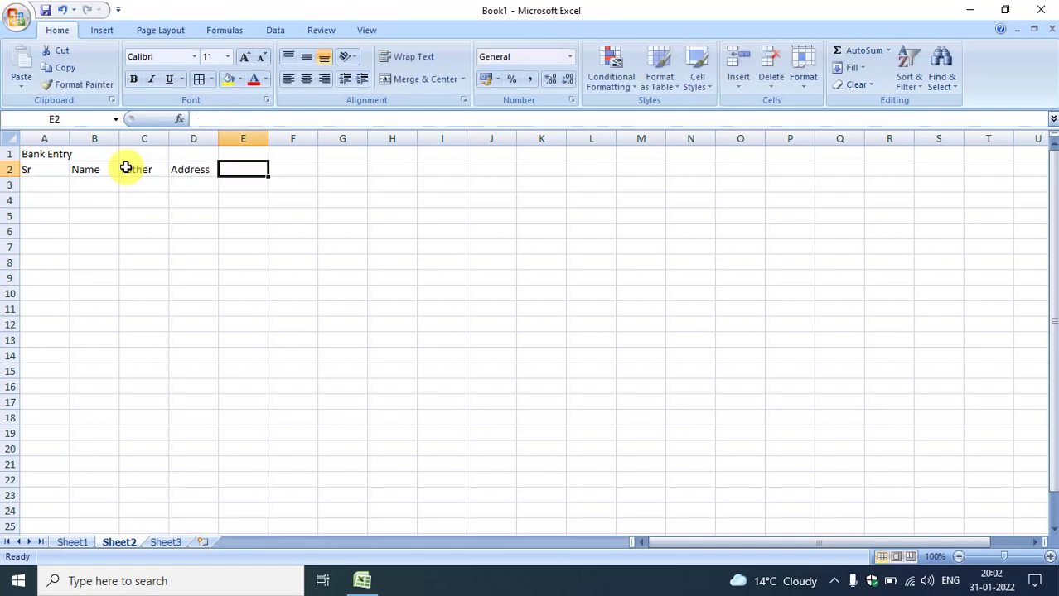
type("B")
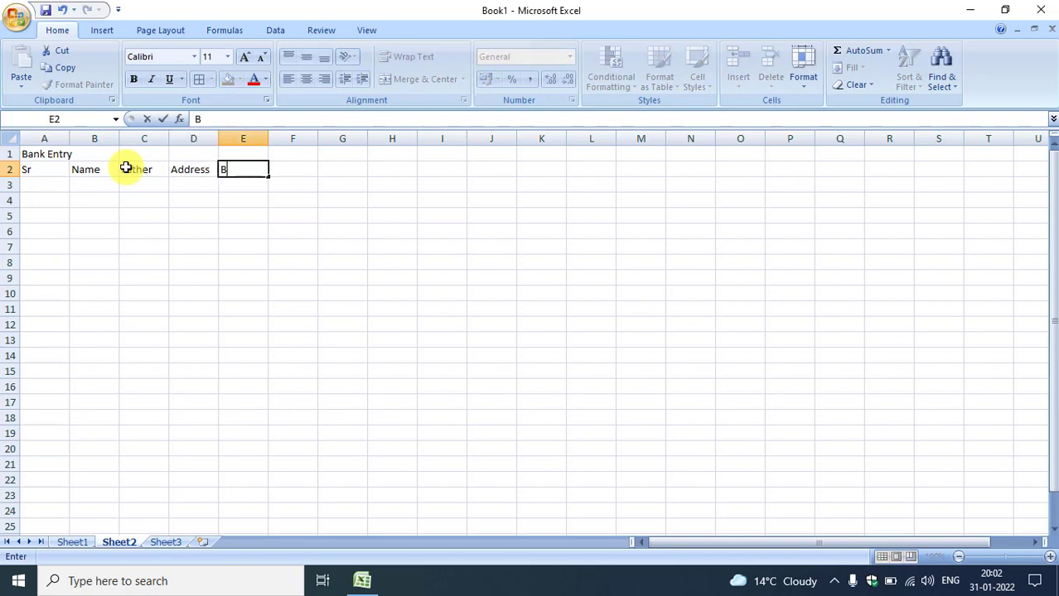
type("ank N")
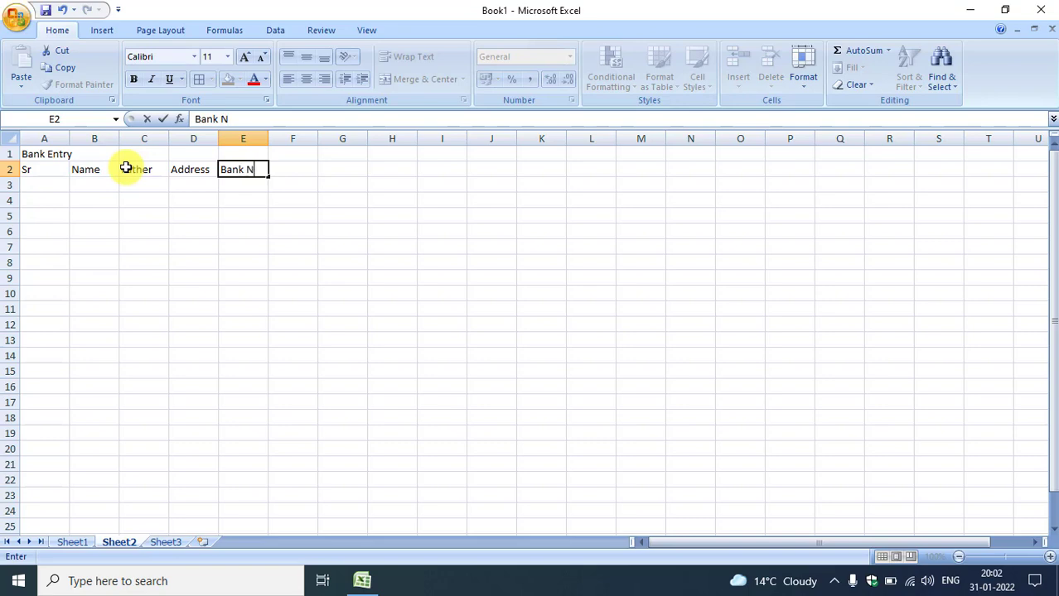
type("ame")
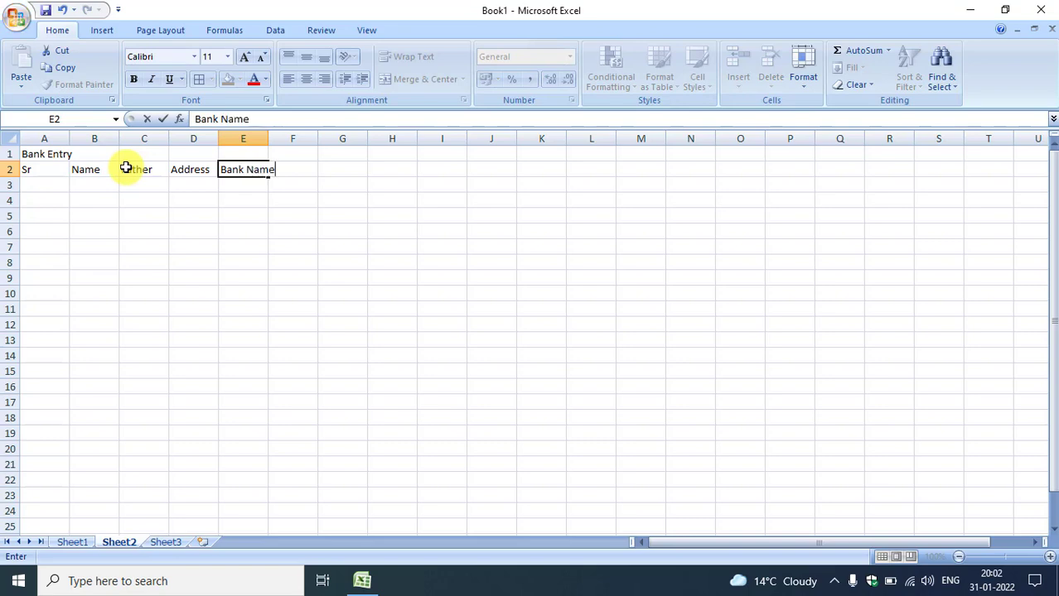
key("Tab")
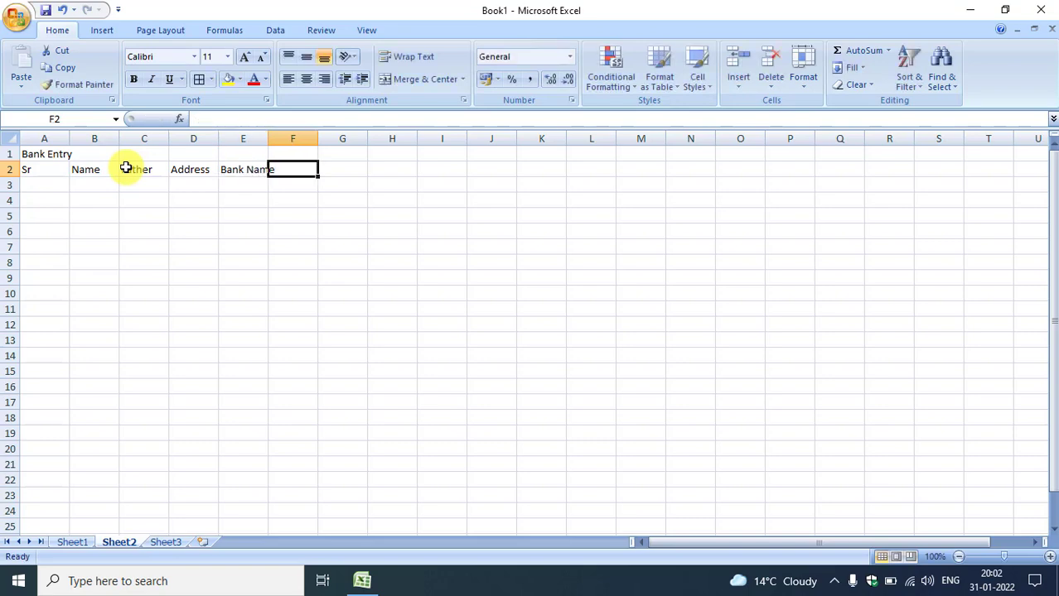
type("I")
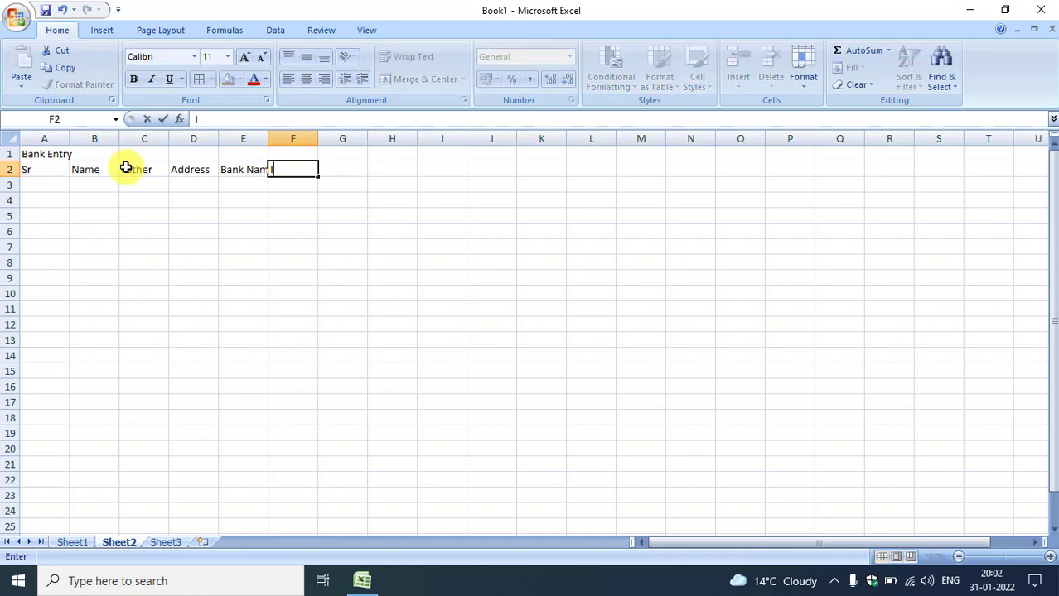
type("FSC ")
type("Code")
key("Tab")
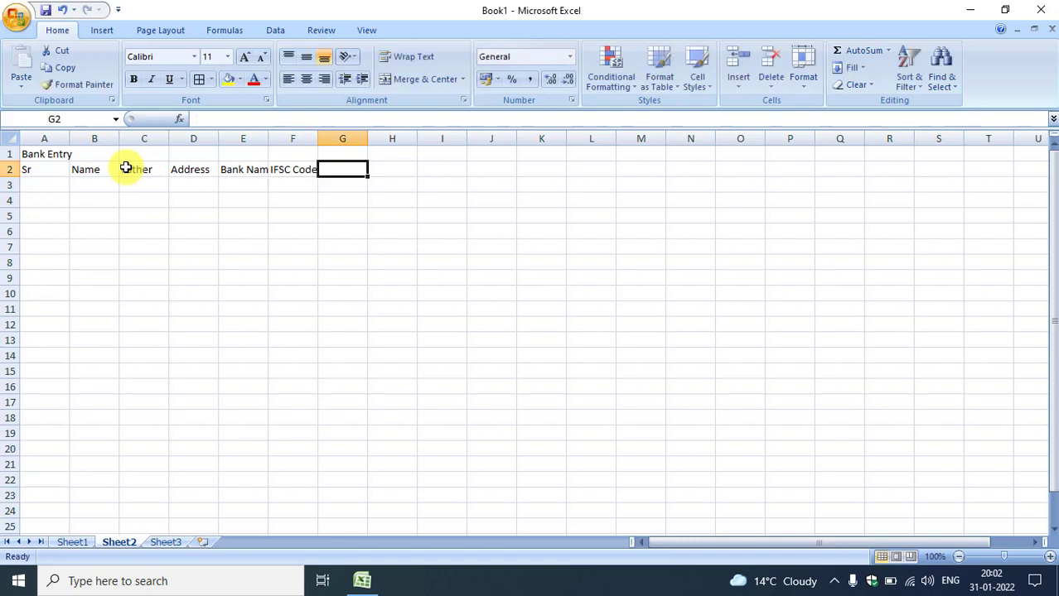
type("A")
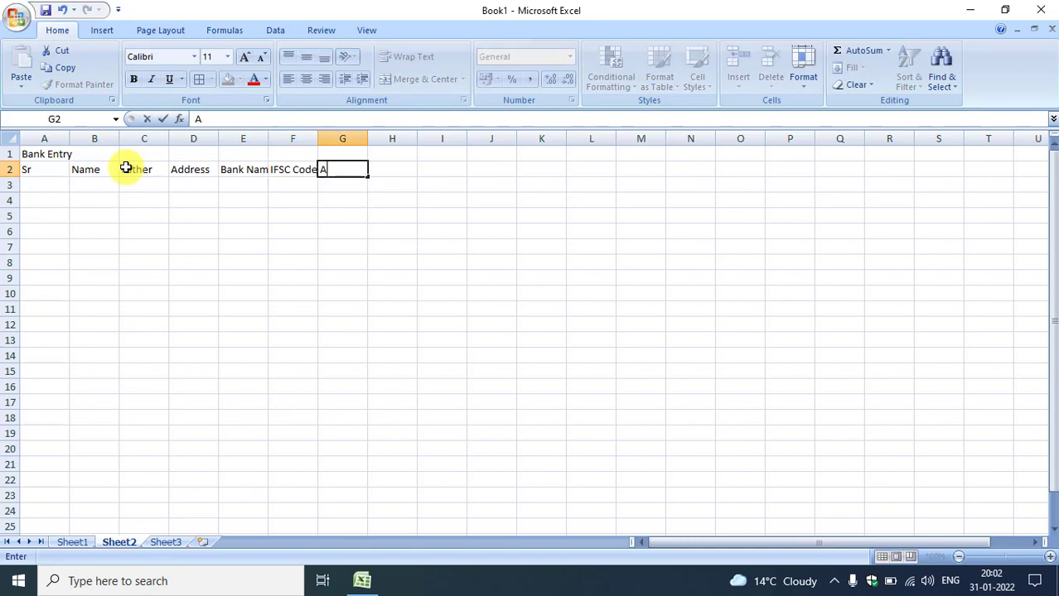
type("cc")
type("ount")
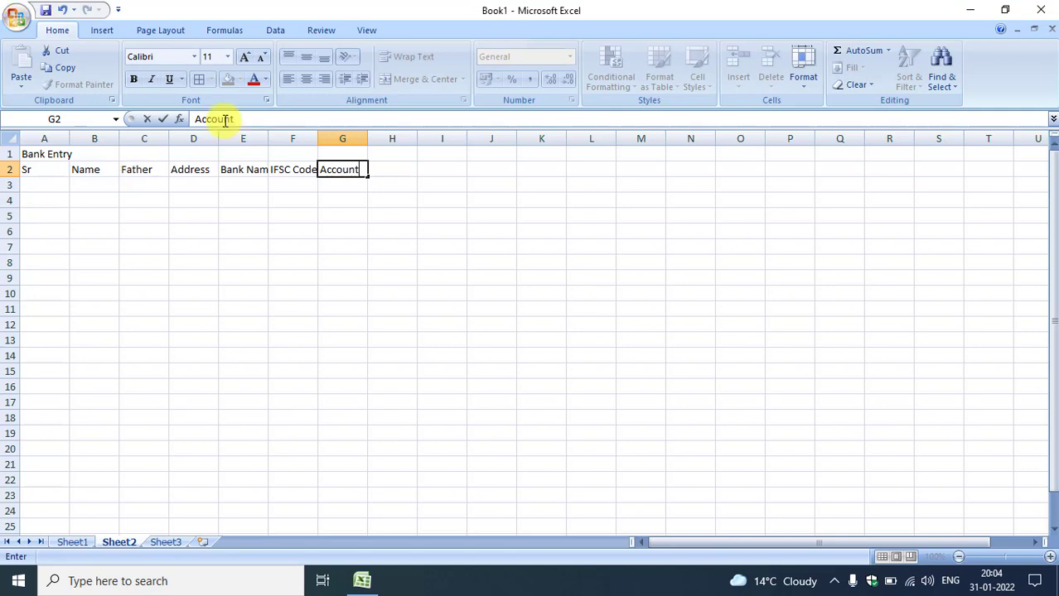
- Narrow column A, widen the Address and bank columns, and merge-centre Bank Entry across A1:G1
left_click(80, 148)
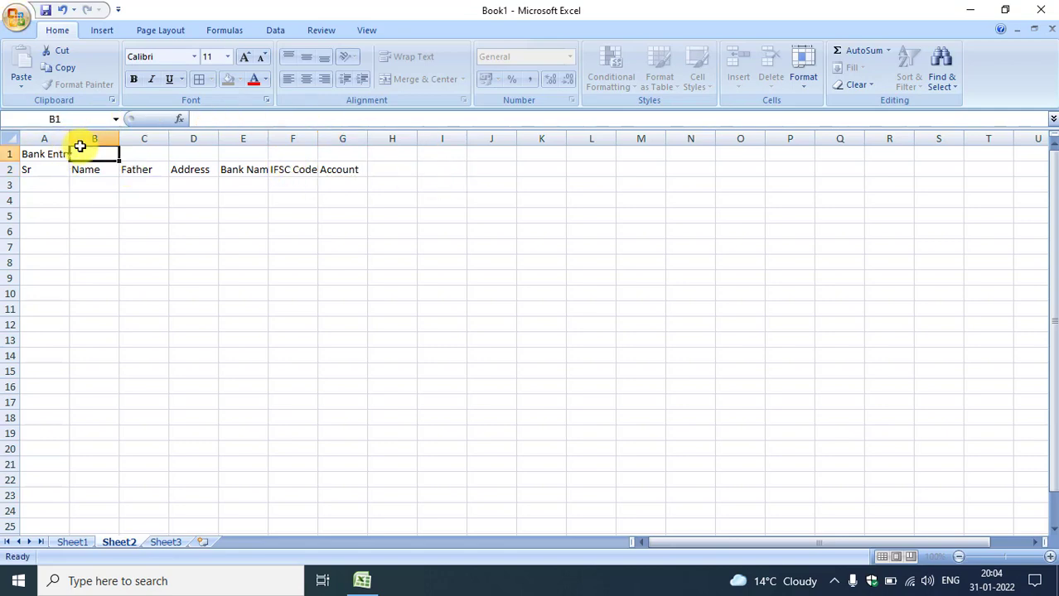
mouse_move(69, 140)
left_mouse_down()
mouse_move(60, 139)
mouse_move(247, 152)
left_mouse_up()
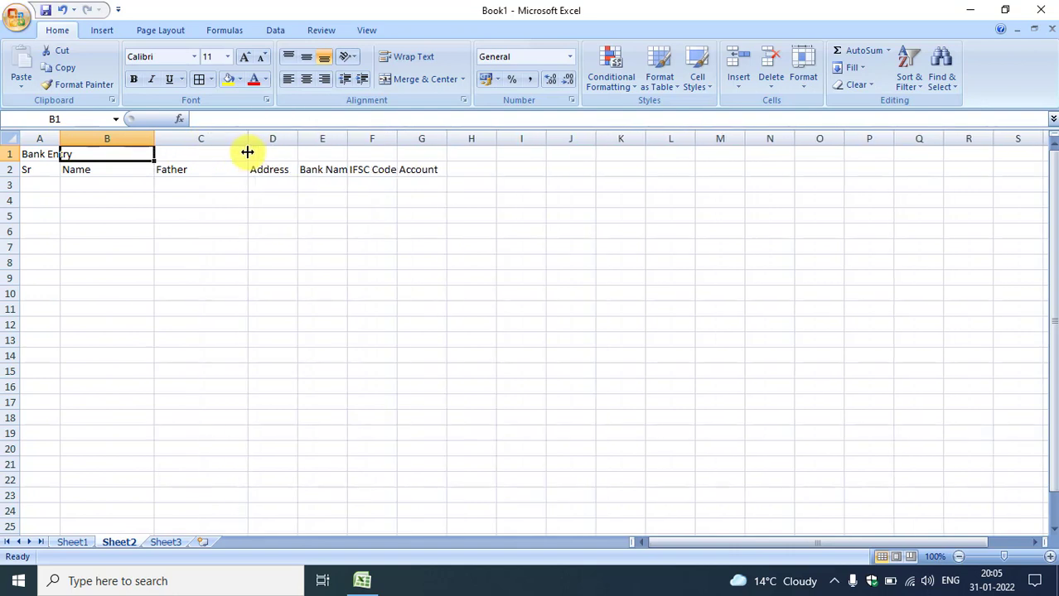
left_click_drag(298, 141, 710, 142)
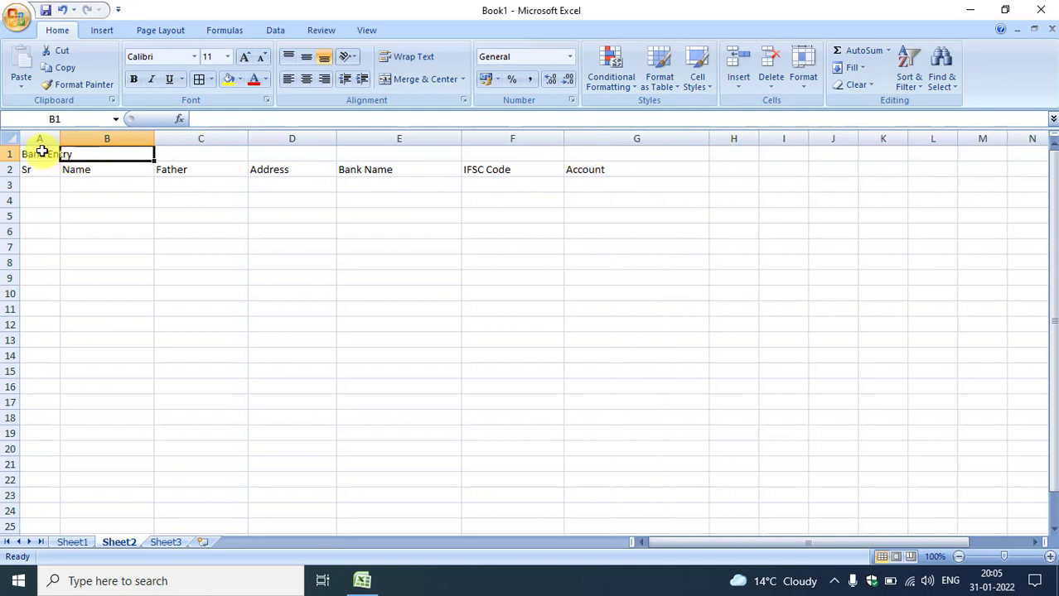
mouse_move(42, 154)
left_mouse_down()
mouse_move(296, 161)
mouse_move(627, 147)
left_mouse_up()
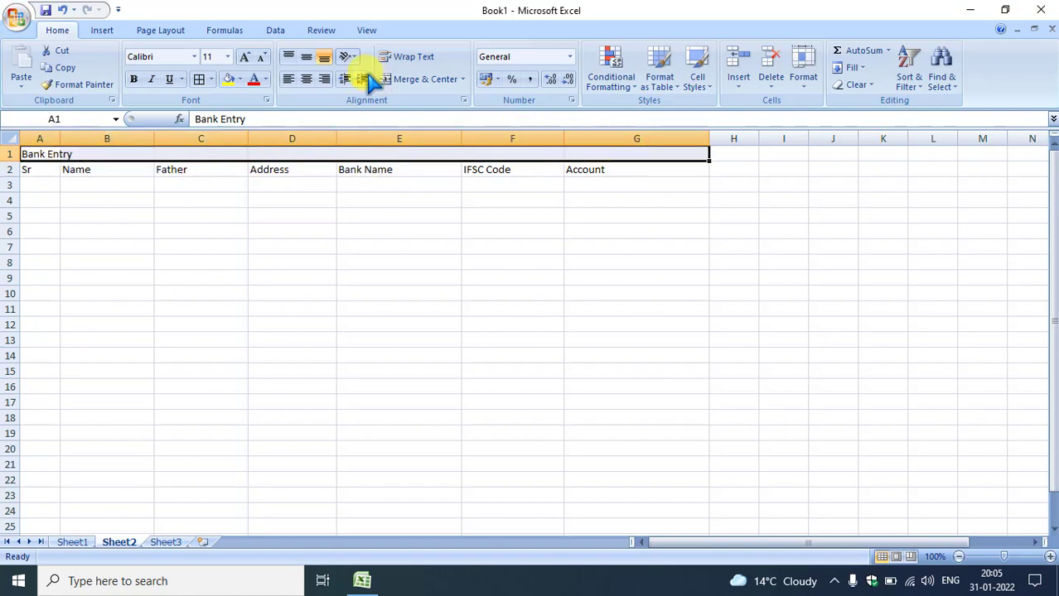
left_click(413, 83)
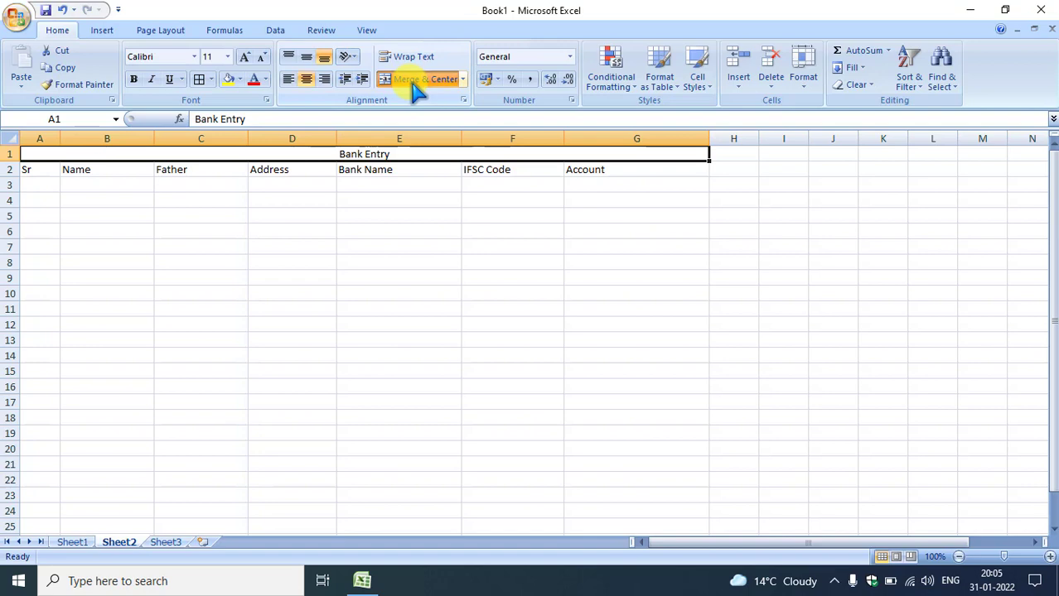
- Make the row 2 headings A2:G2 wrap within their cells
left_click_drag(42, 173, 354, 186)
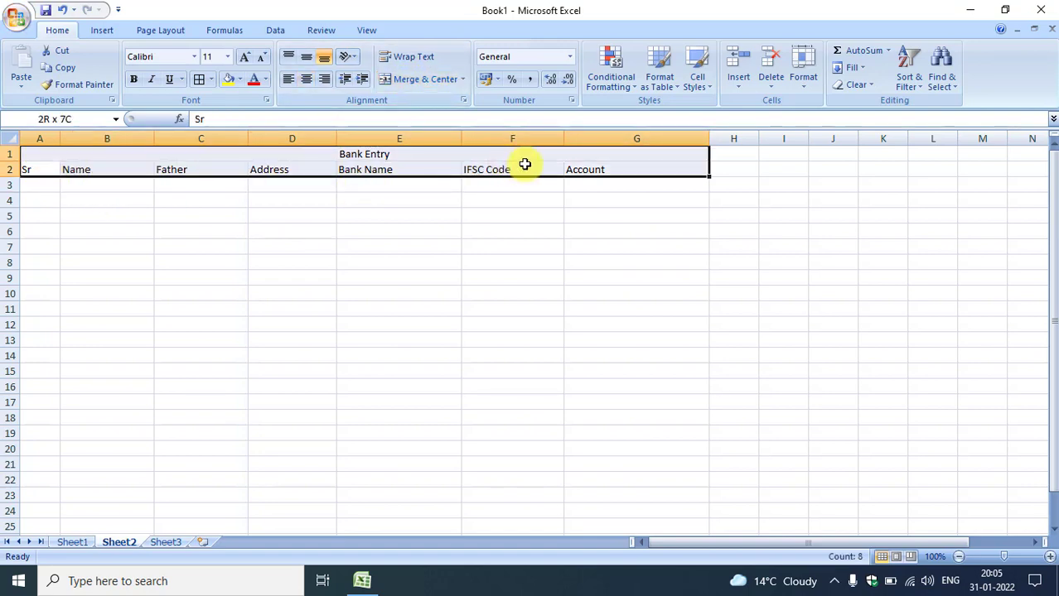
left_click_drag(355, 186, 593, 169)
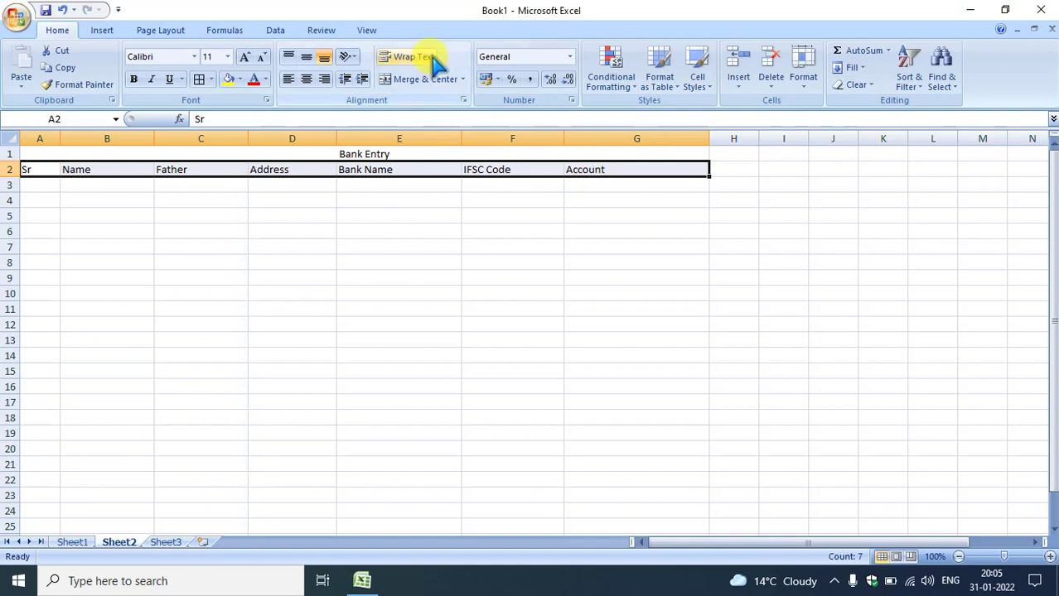
left_click(431, 59)
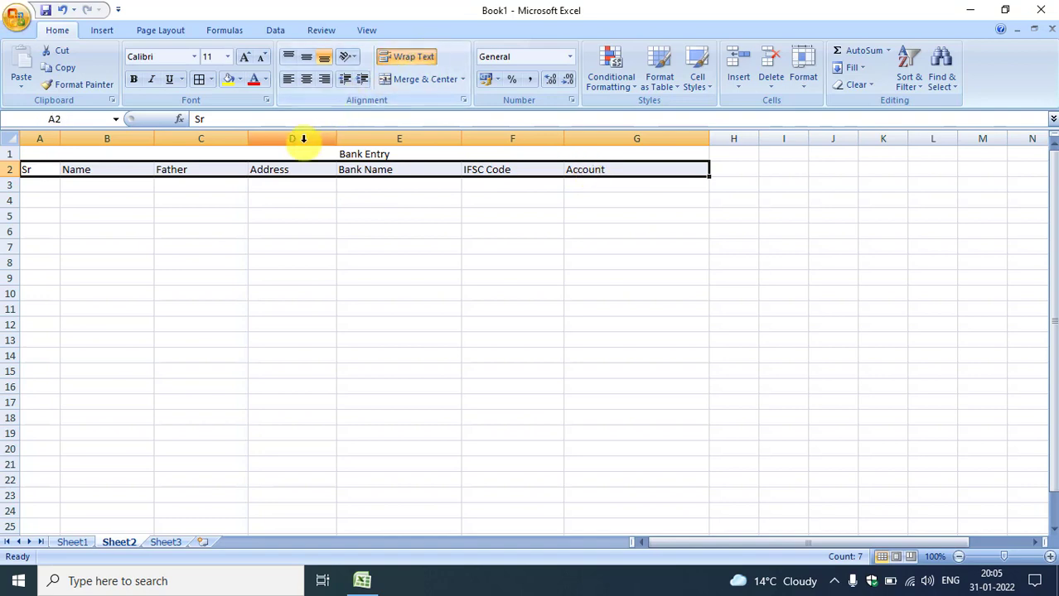
left_click(39, 186)
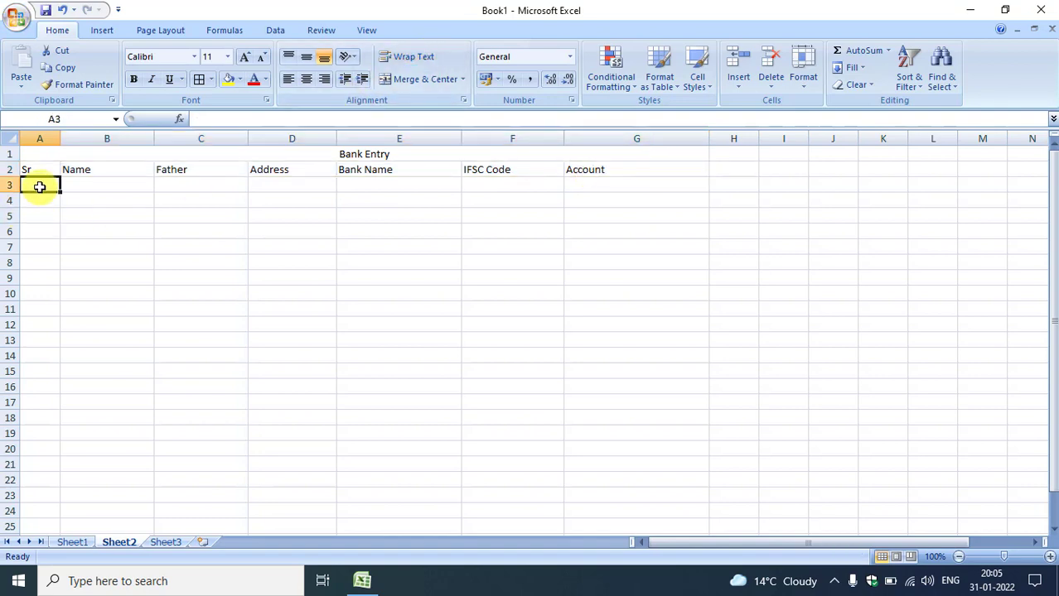
- Enter serial 1, the account holder's name and the father's name in A3:C3
type("1")
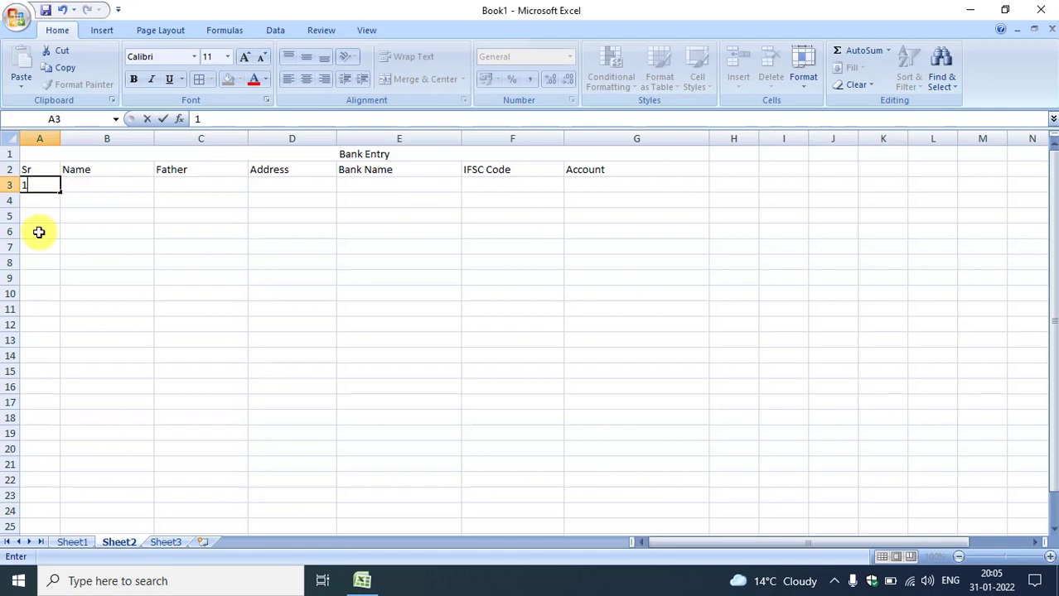
left_click(101, 184)
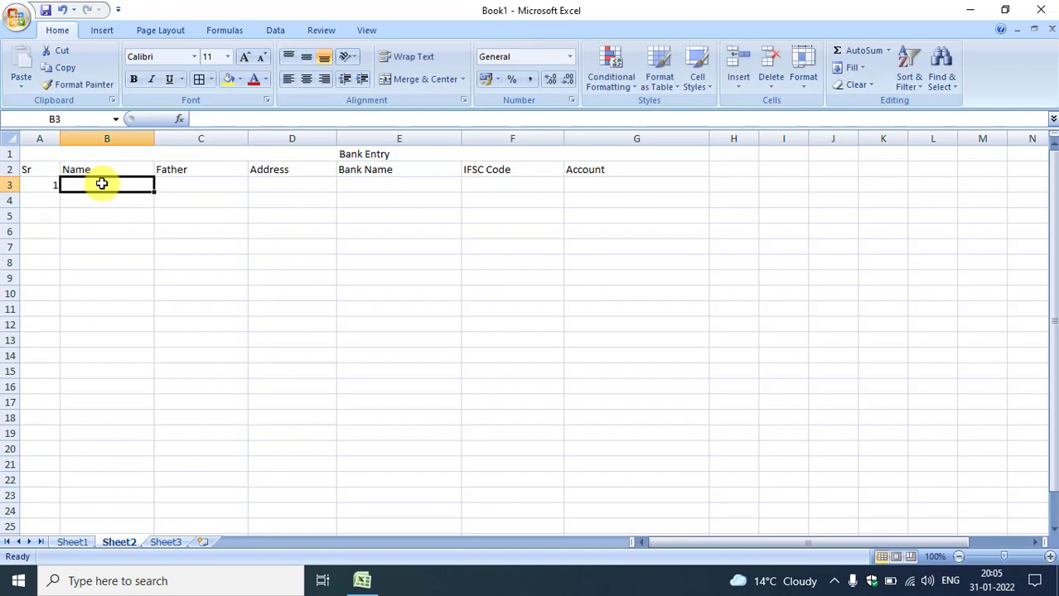
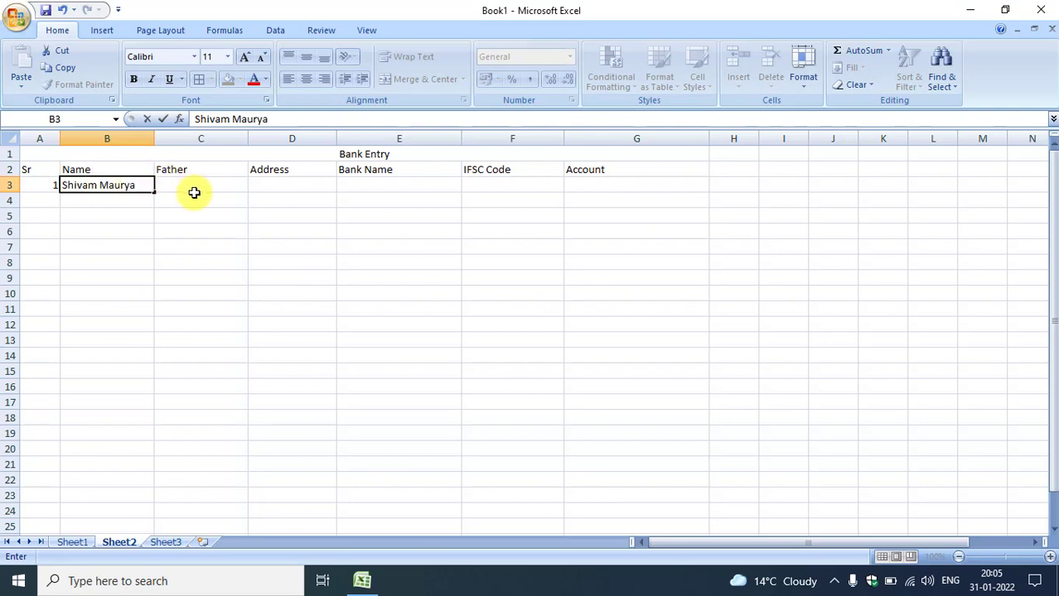
left_click(197, 192)
type("Ram")
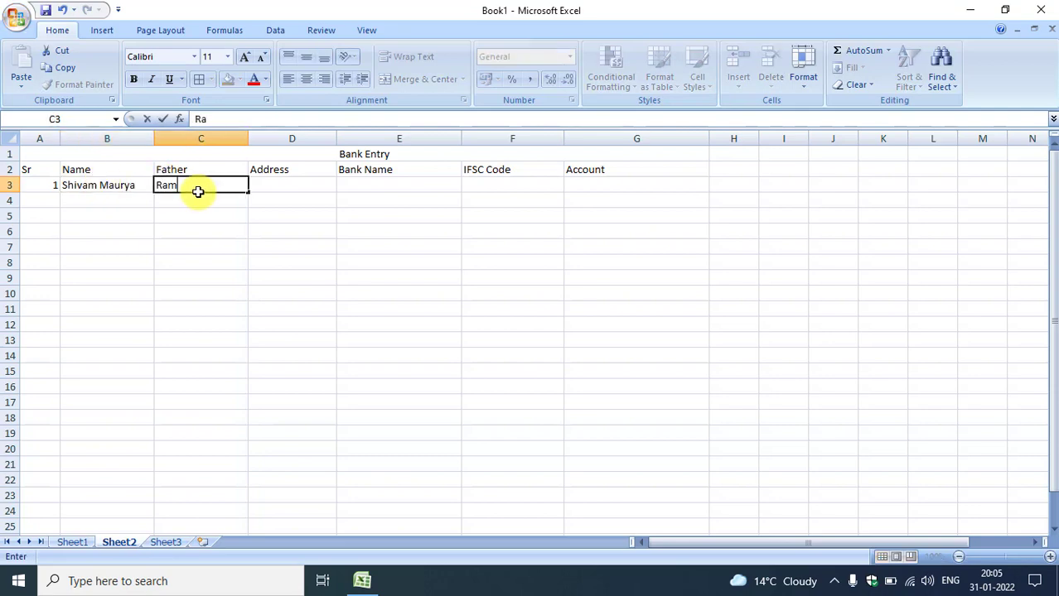
left_click(296, 193)
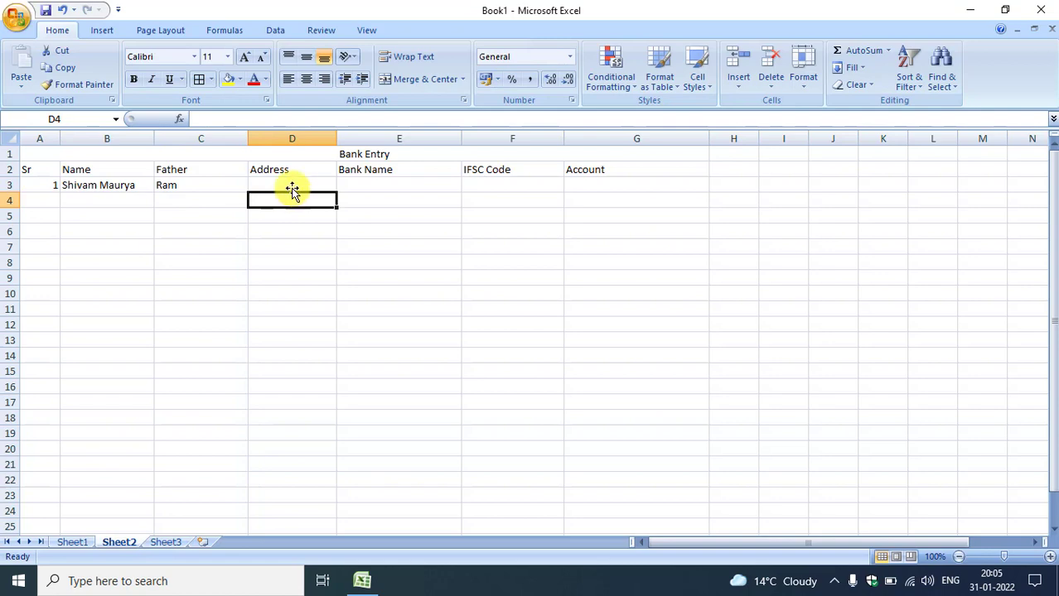
- Fill in the address, Union Bank, IFSC code UBIN0545538 and the account number in D3:G3
left_click(291, 185)
type("S")
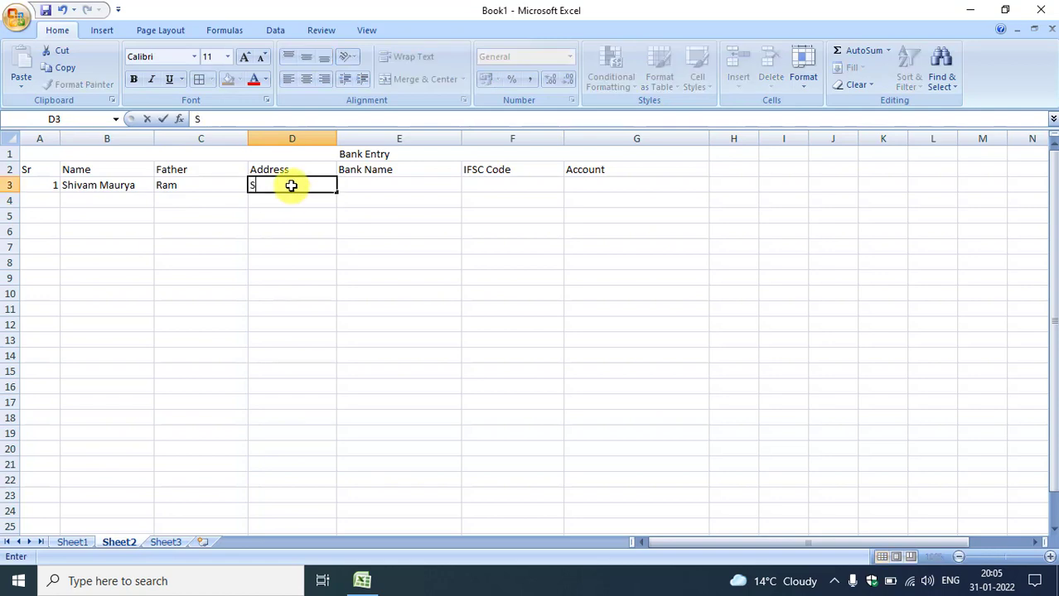
type("ingh")
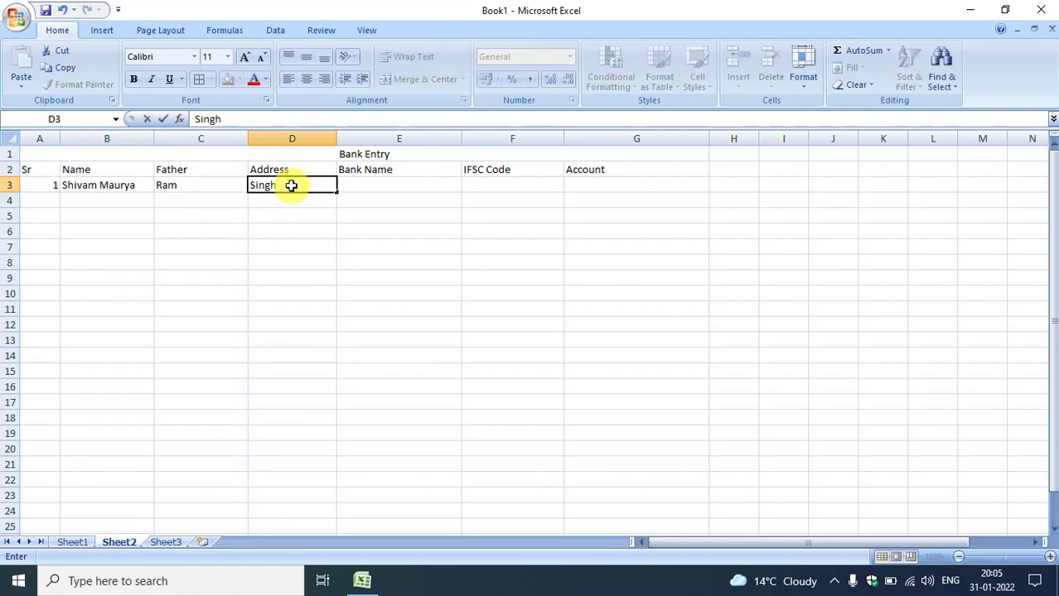
type("pur")
left_click(379, 185)
type("U")
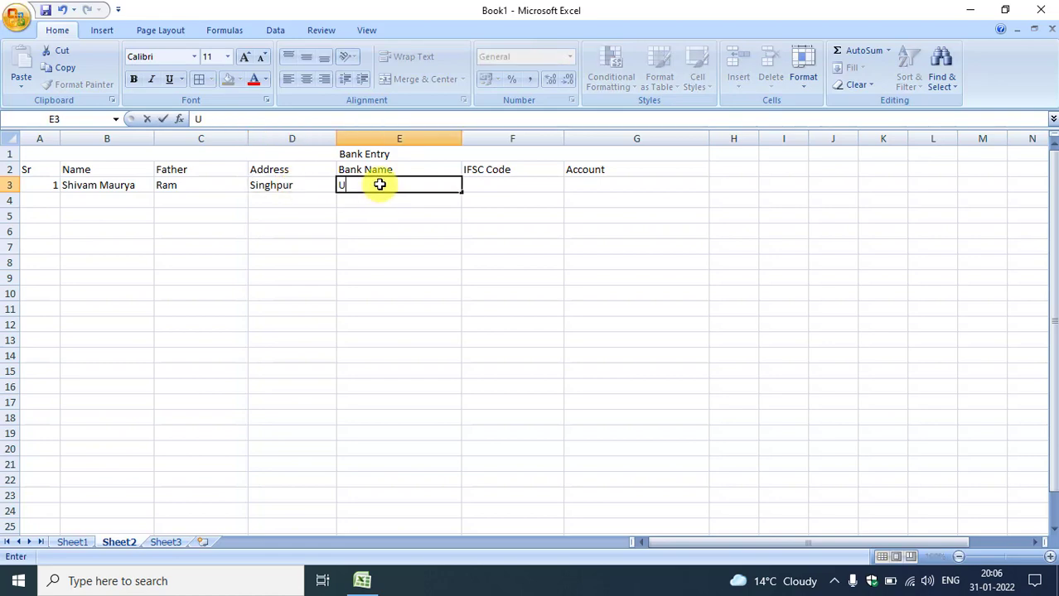
type("nion ")
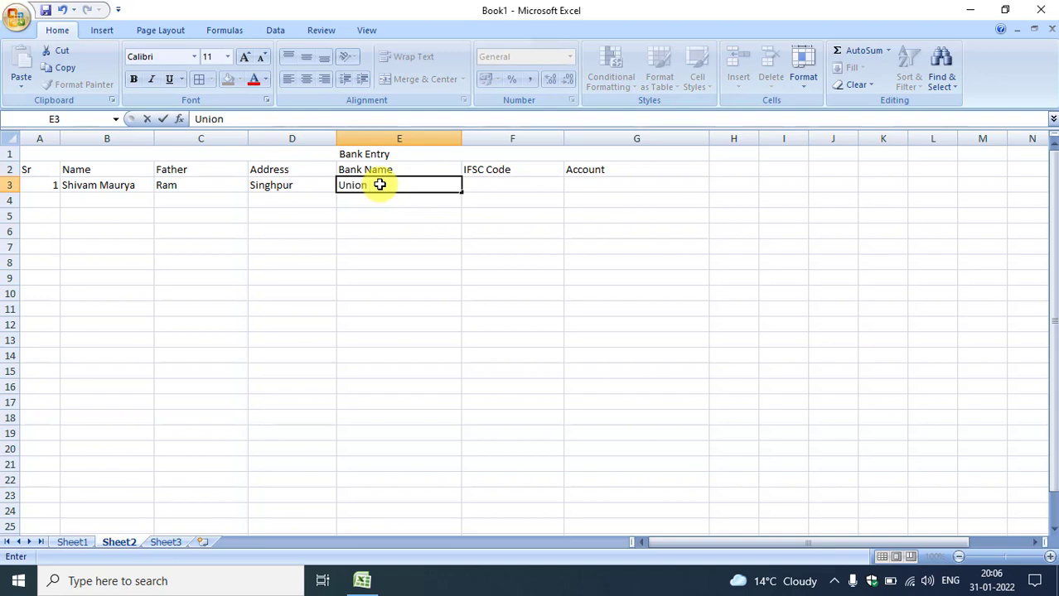
type("B")
type("ank")
left_click(491, 180)
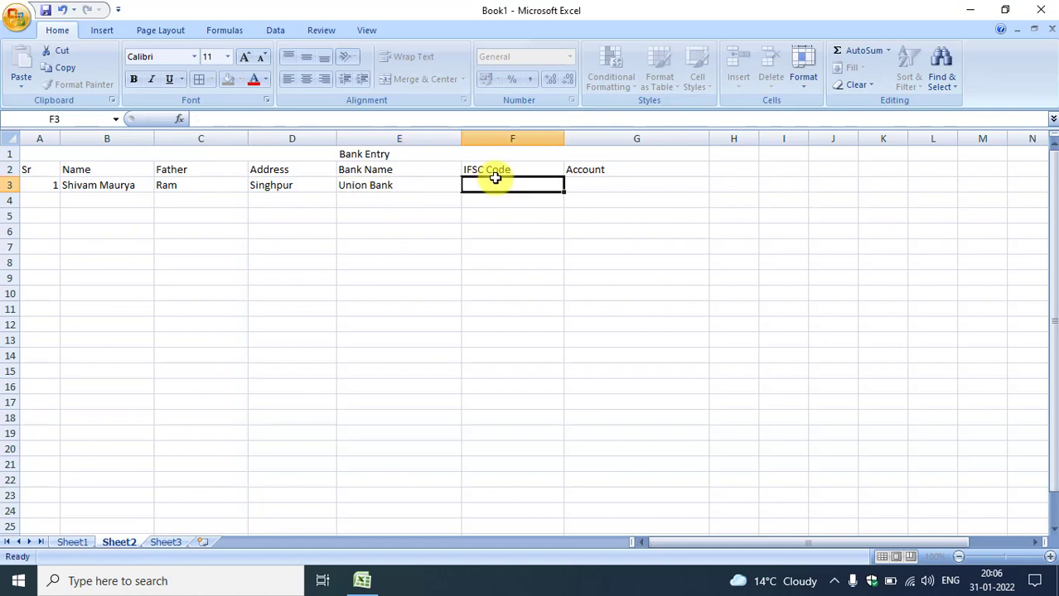
type("UBI")
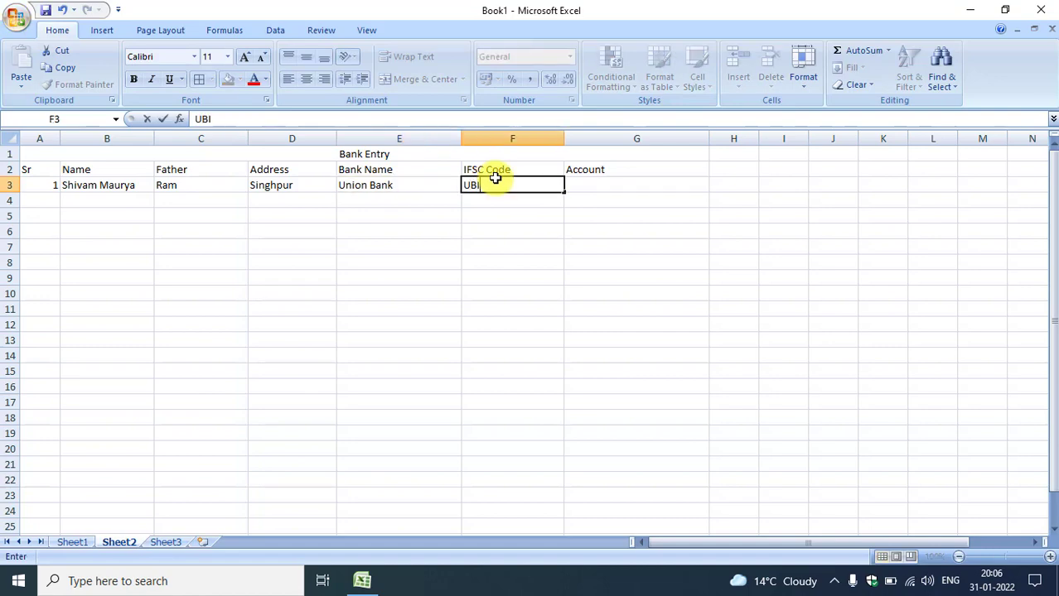
type("N0")
type("%")
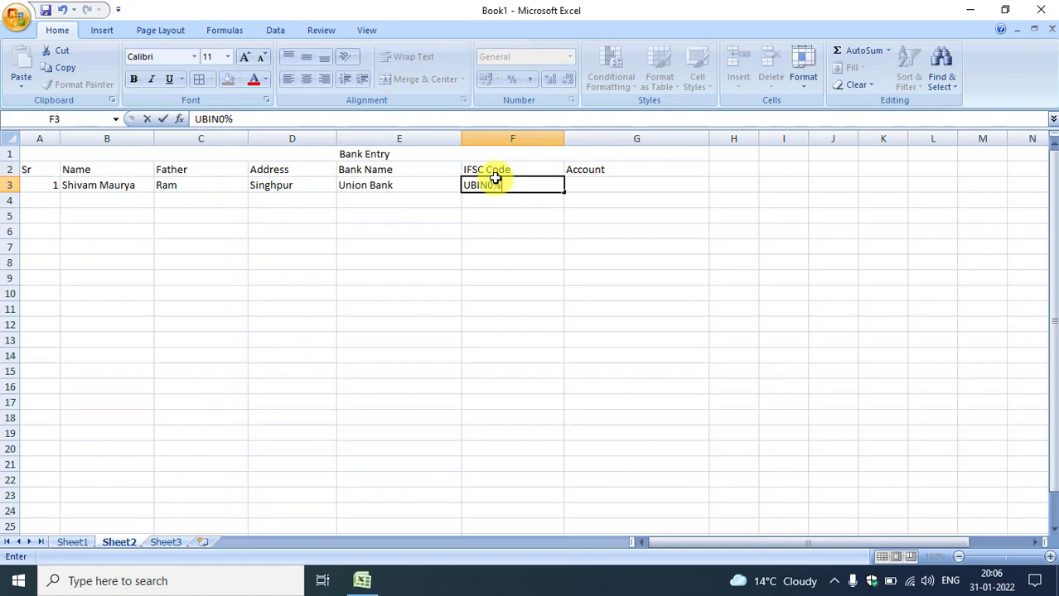
key("BackSpace")
type("545")
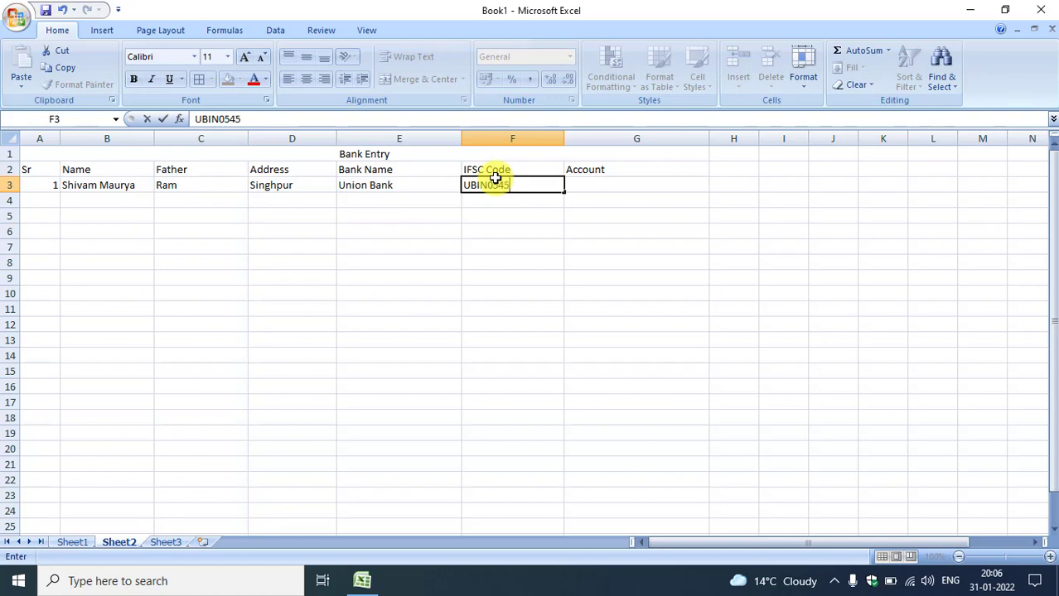
type("538")
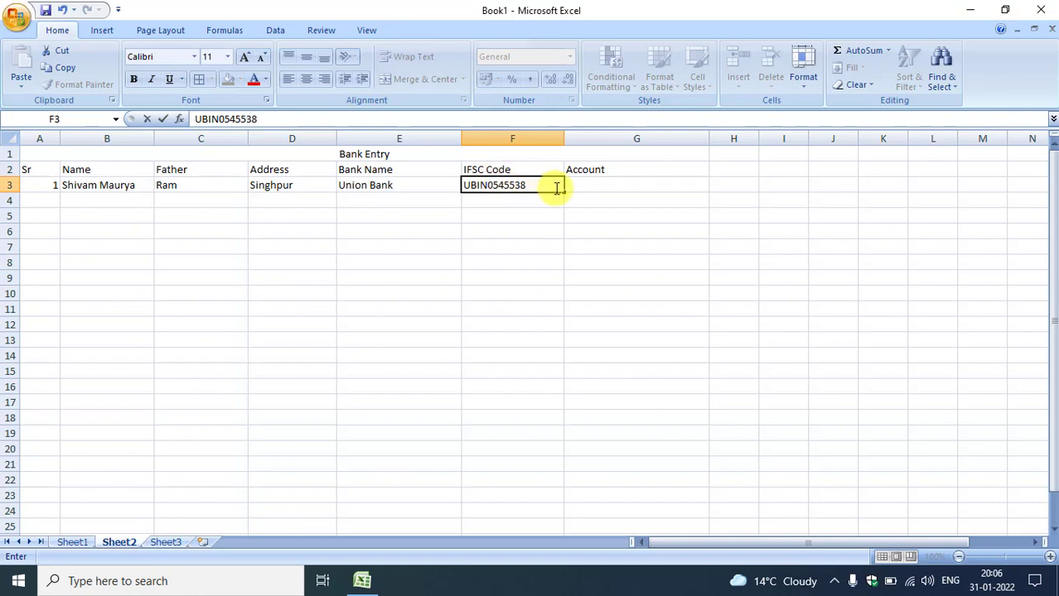
left_click(591, 189)
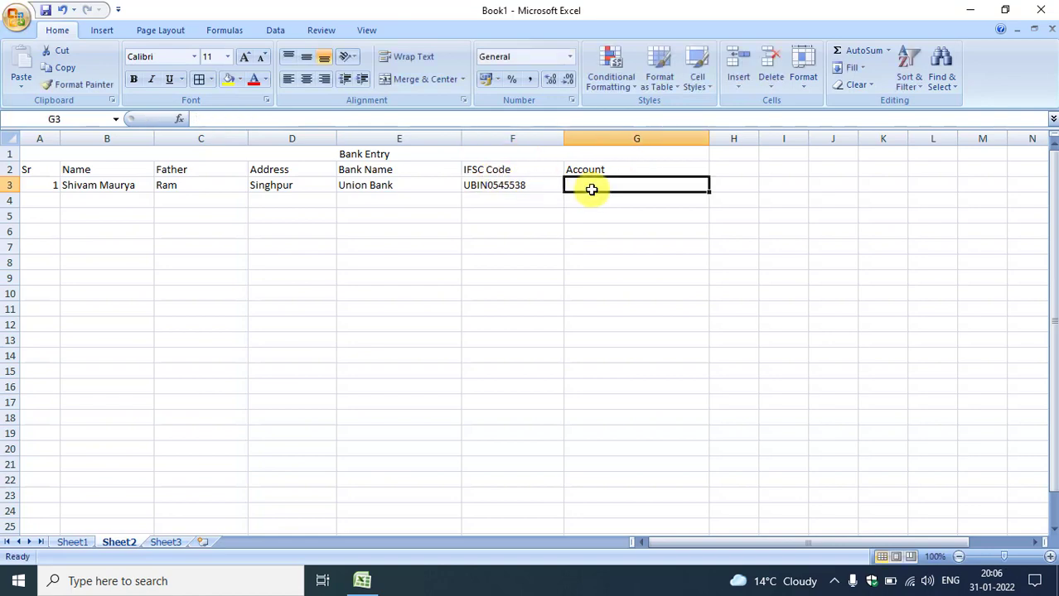
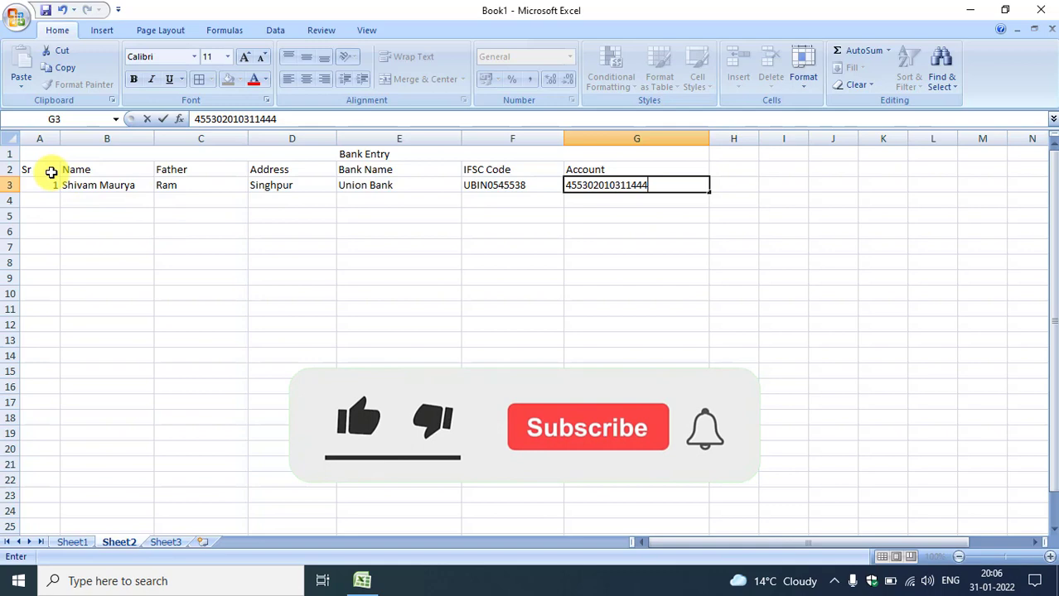
- Apply Middle Align and Center to the headings and first record in A2:G3
mouse_move(52, 168)
left_mouse_down()
mouse_move(631, 190)
mouse_move(622, 196)
left_mouse_up()
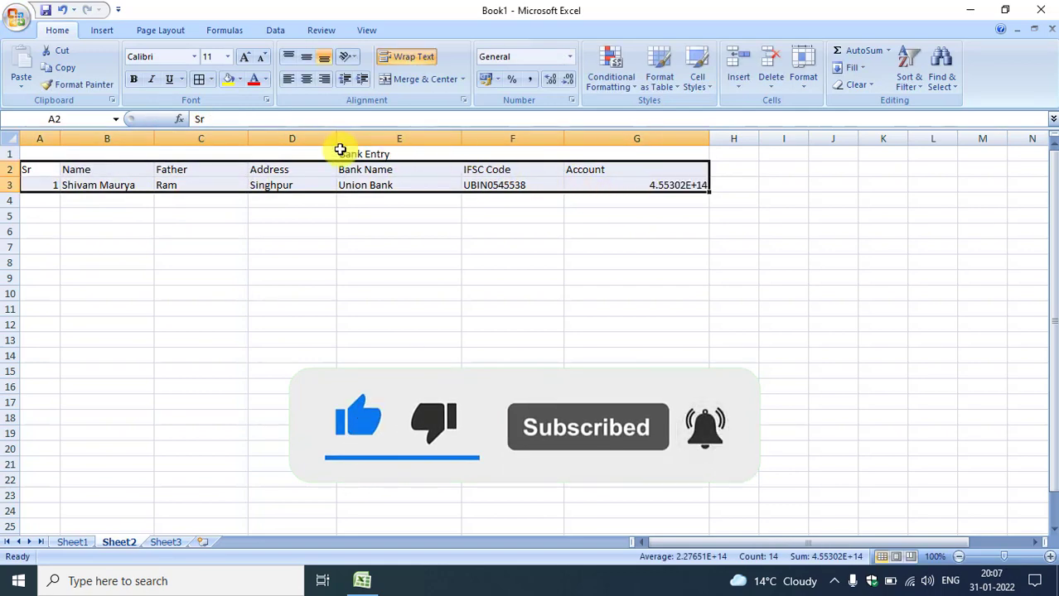
left_click(306, 57)
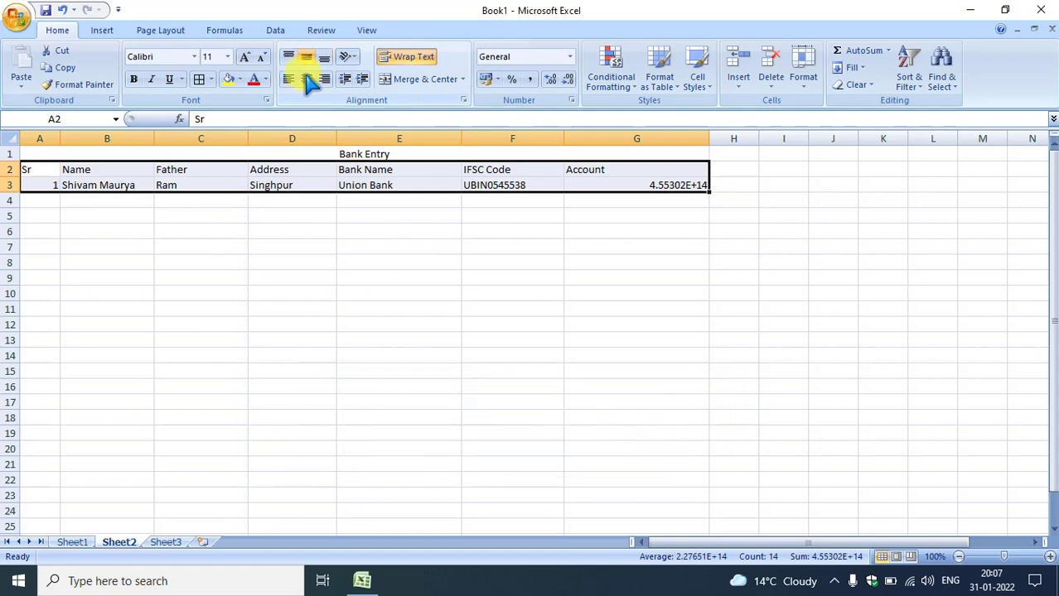
left_click(306, 78)
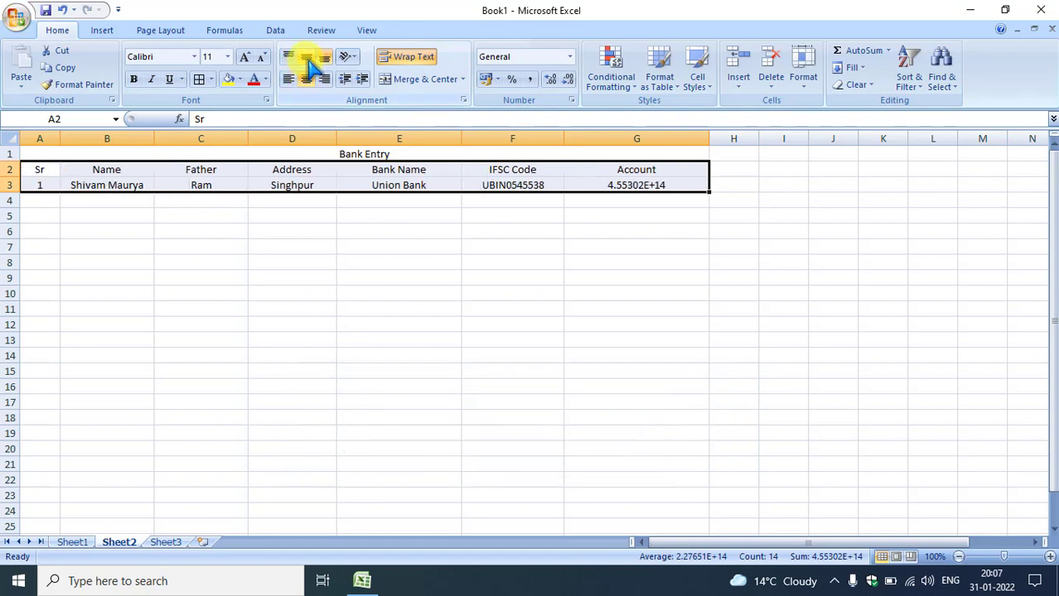
left_click(54, 199)
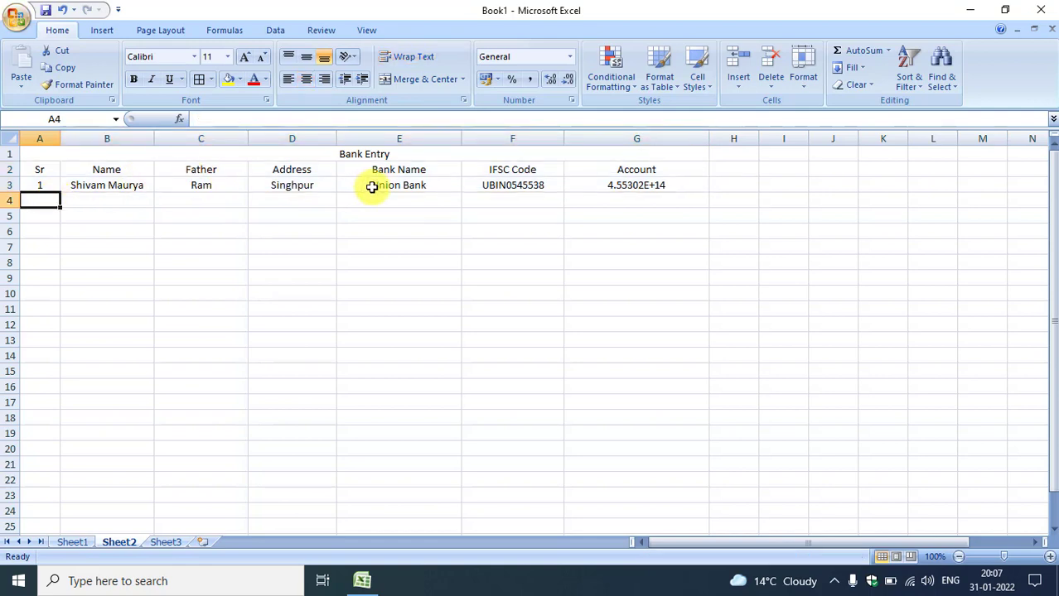
- Edit the G3 account number to replace its first digits with a leading 0
left_click(623, 186)
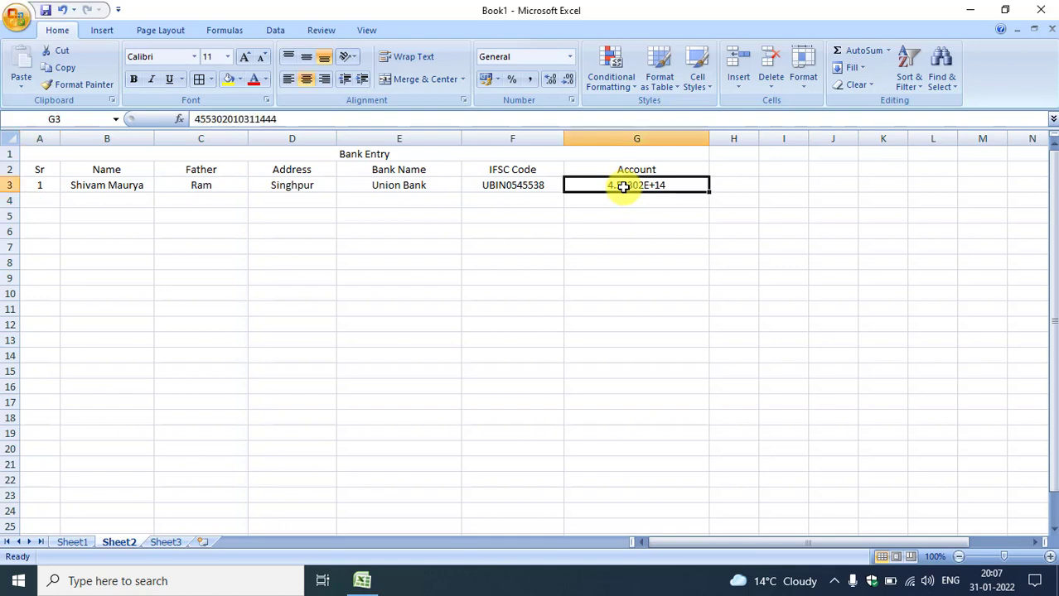
double_click(622, 186)
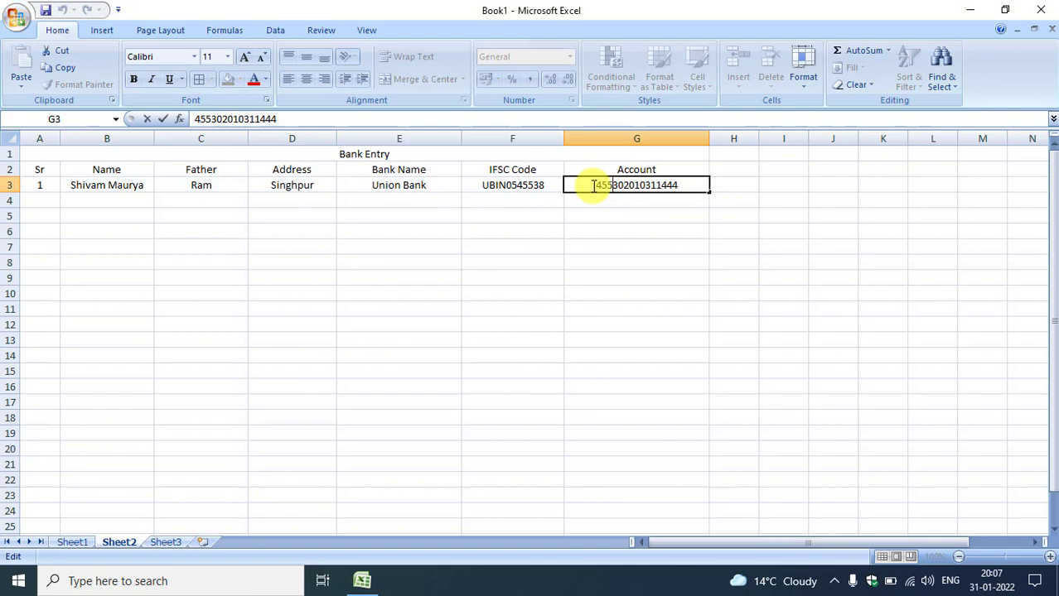
key("Delete")
type("0")
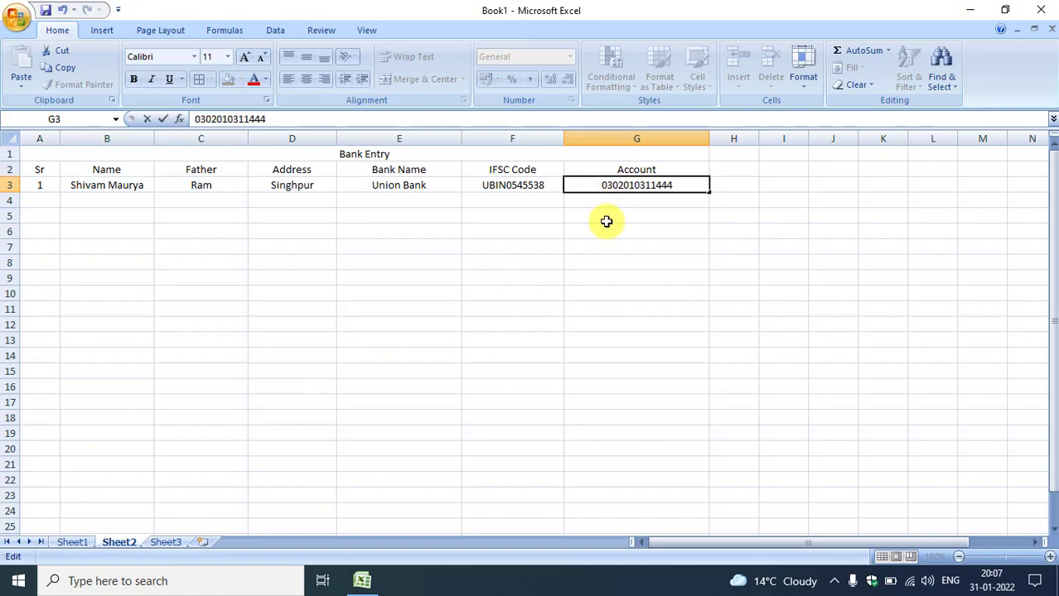
key("ctrl+Return")
key("Return")
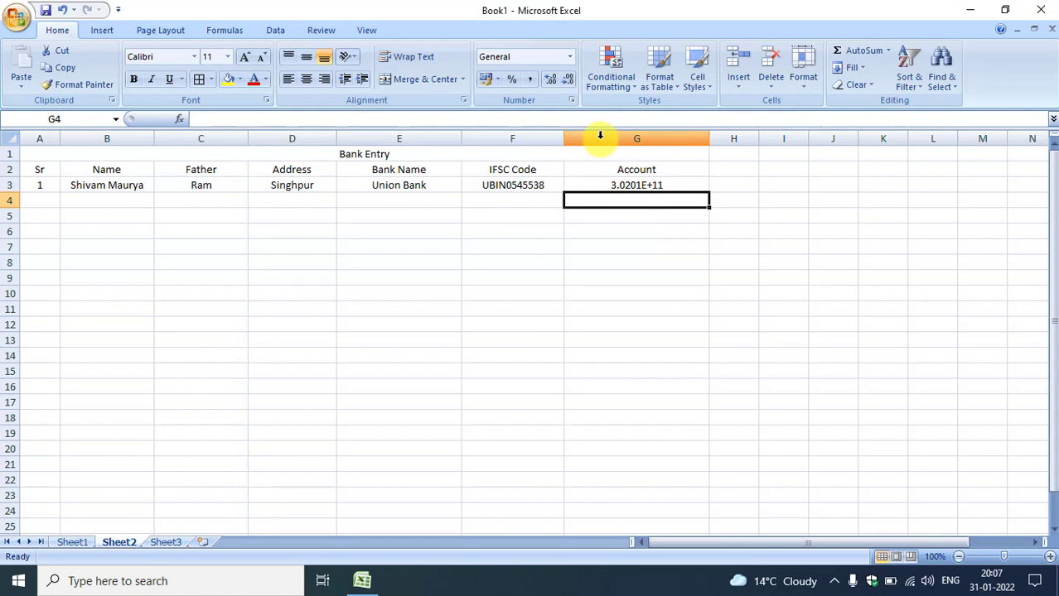
- Set the number format of the whole Account column G to Text
left_click(600, 137)
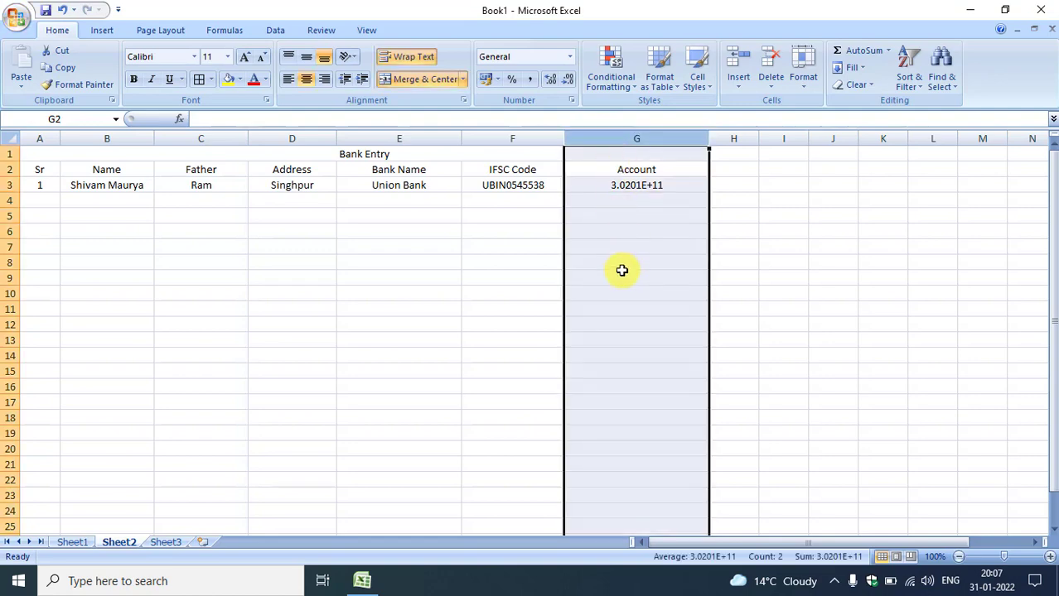
left_click(572, 58)
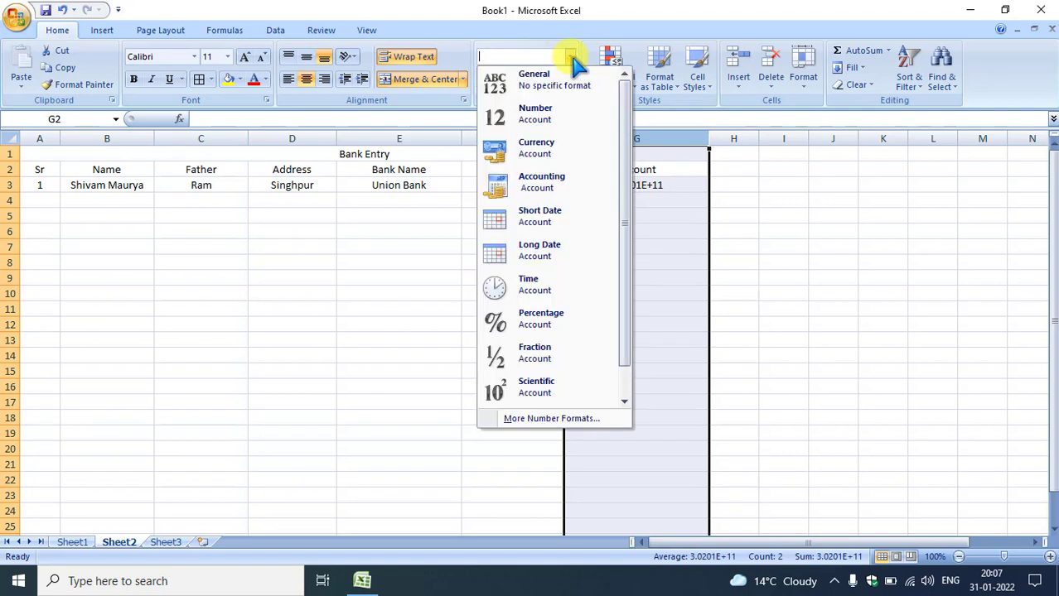
left_click_drag(621, 91, 621, 211)
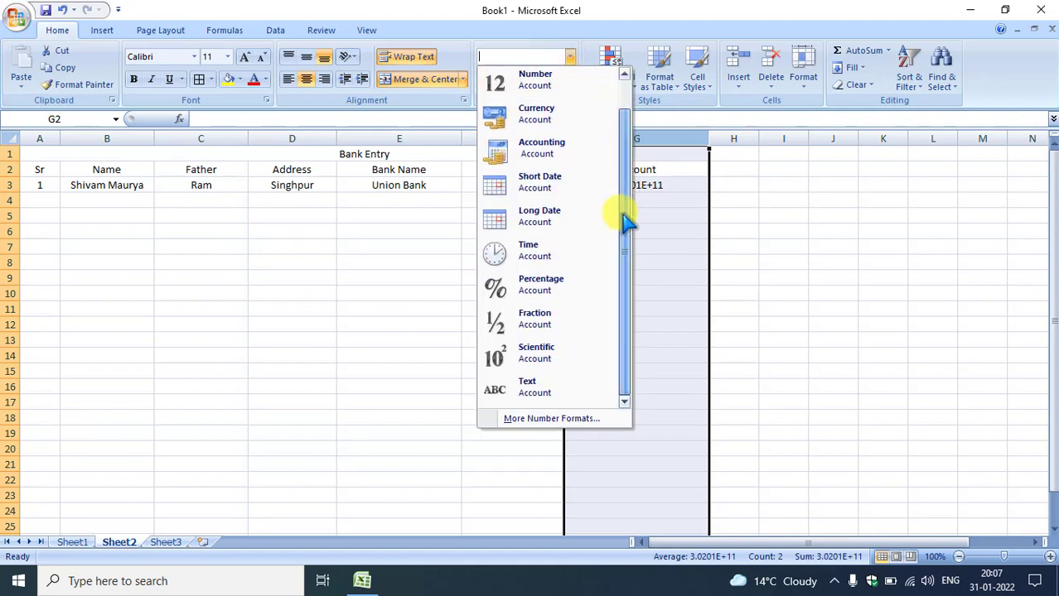
left_click(530, 391)
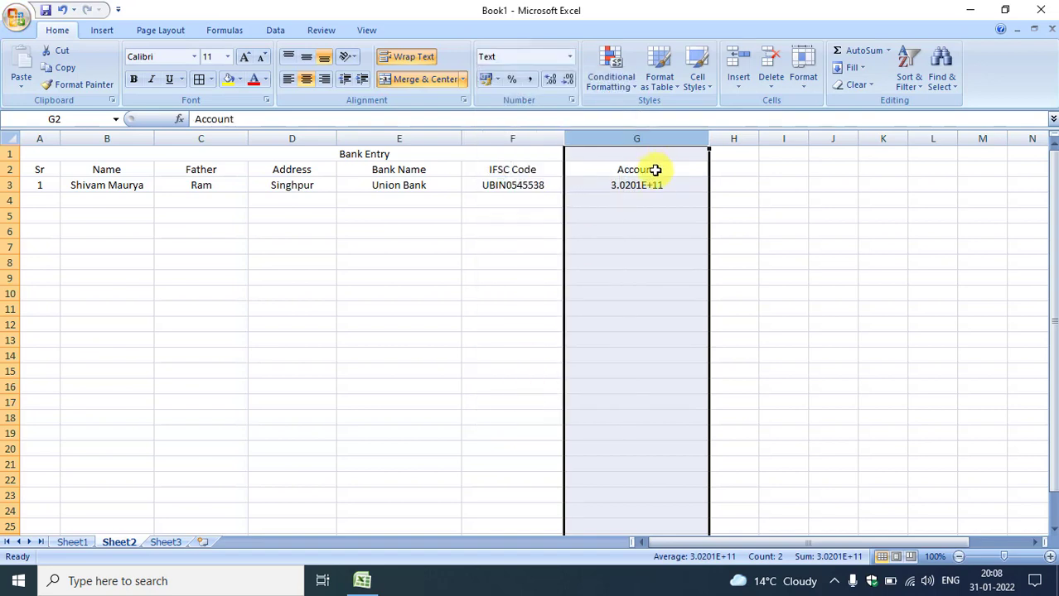
- Clear G3 and re-enter the account number so its leading zero is kept
left_click(625, 189)
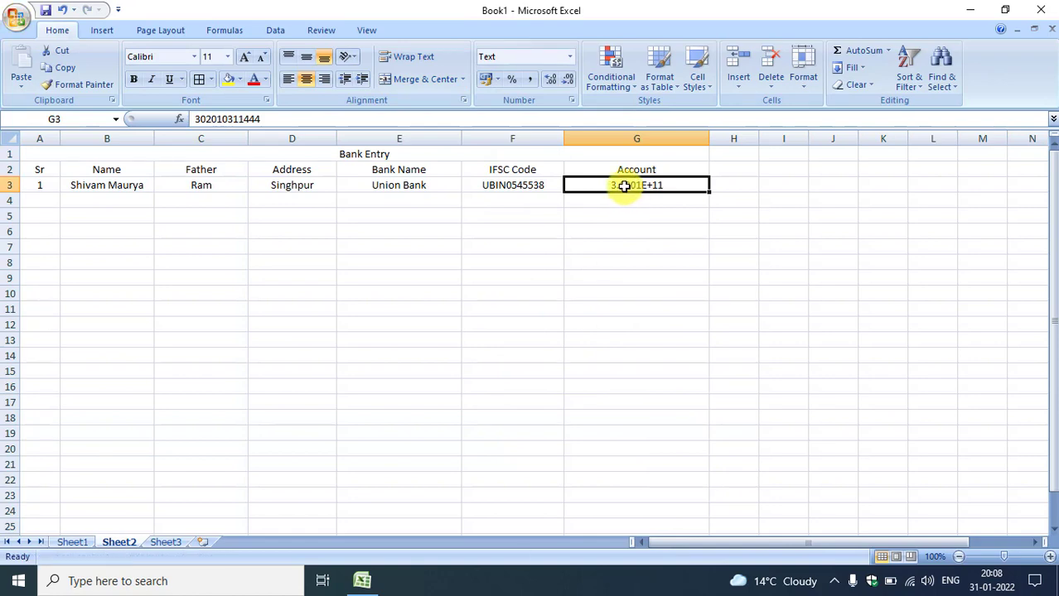
key("Delete")
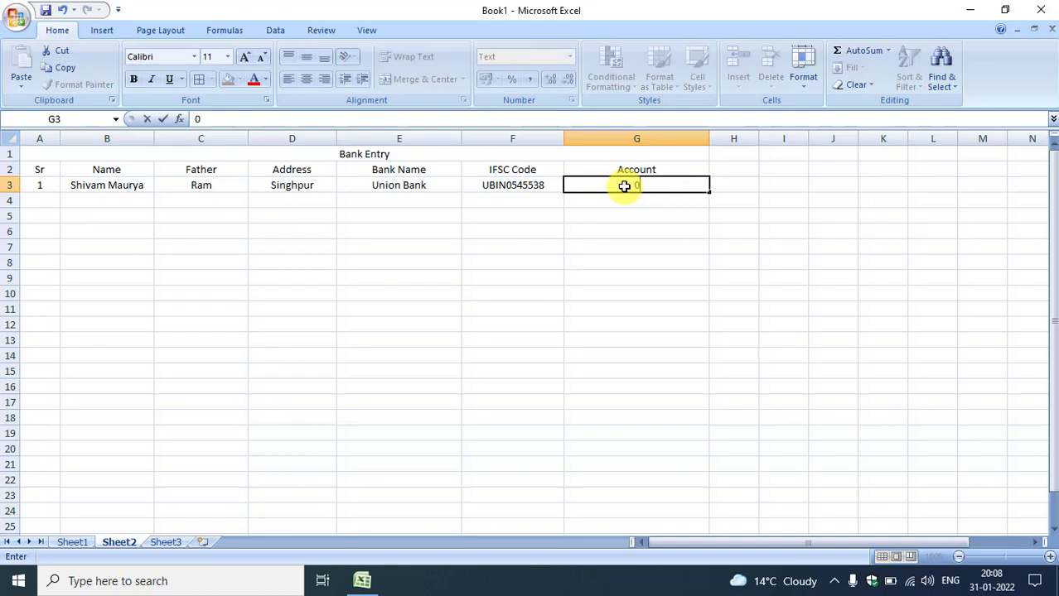
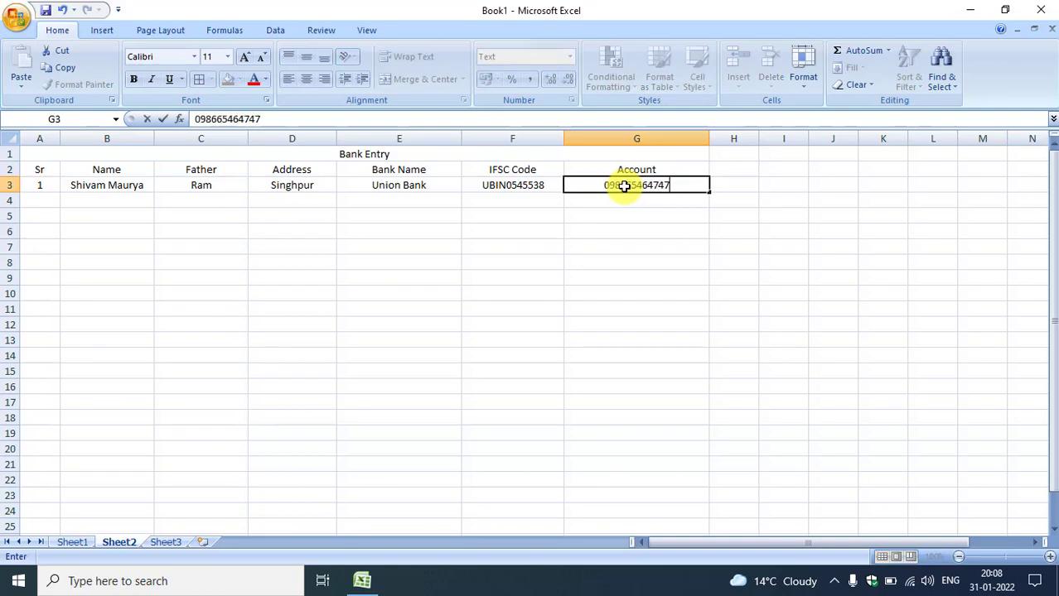
left_click(628, 211)
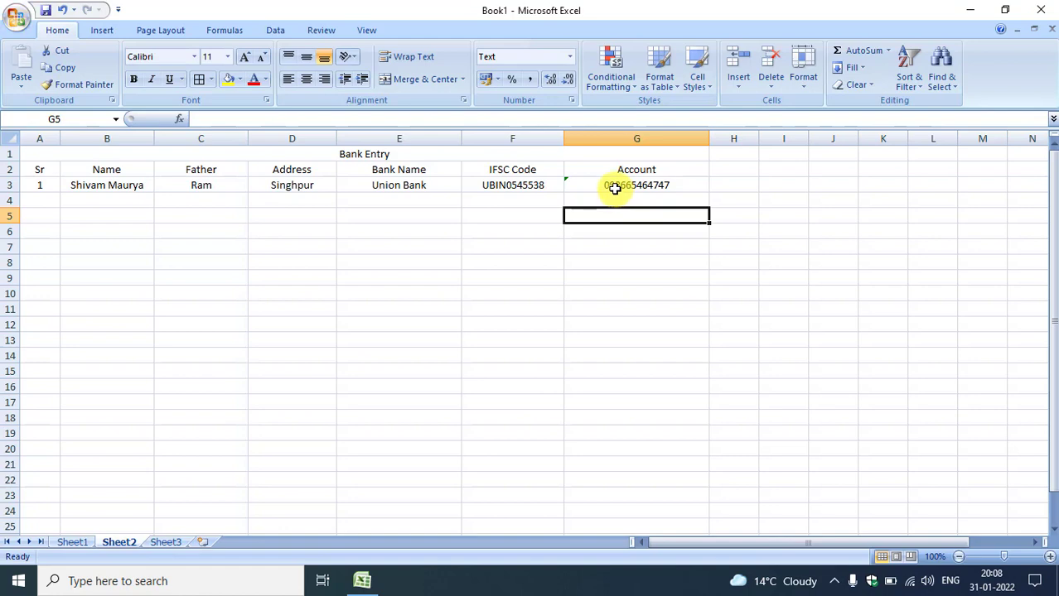
- Enter the test number 067857547 in H3 and widen column H to show it
left_click(738, 182)
type("0")
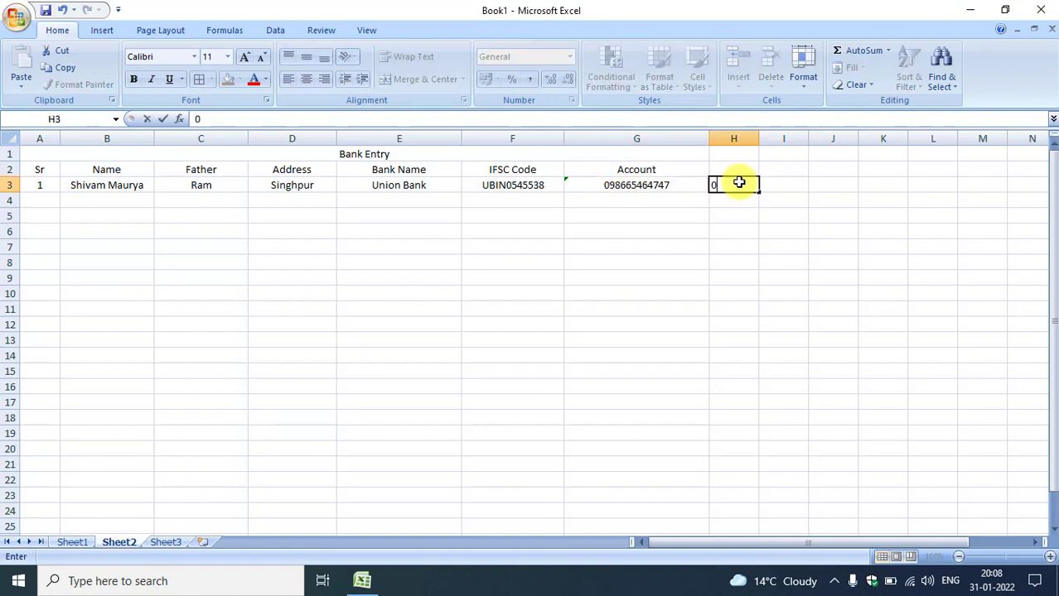
type("6785754744")
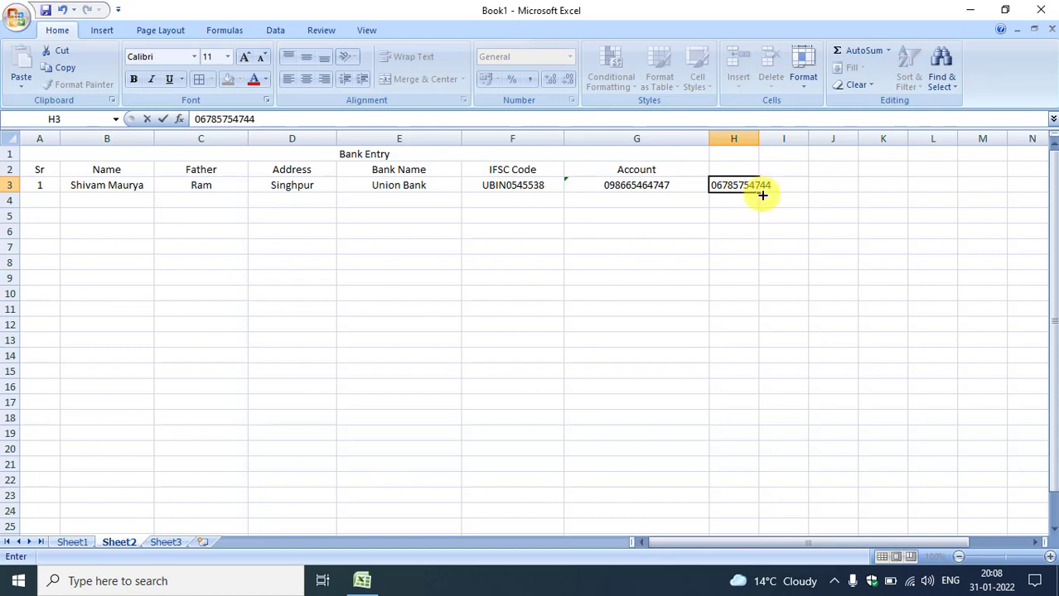
left_click(748, 203)
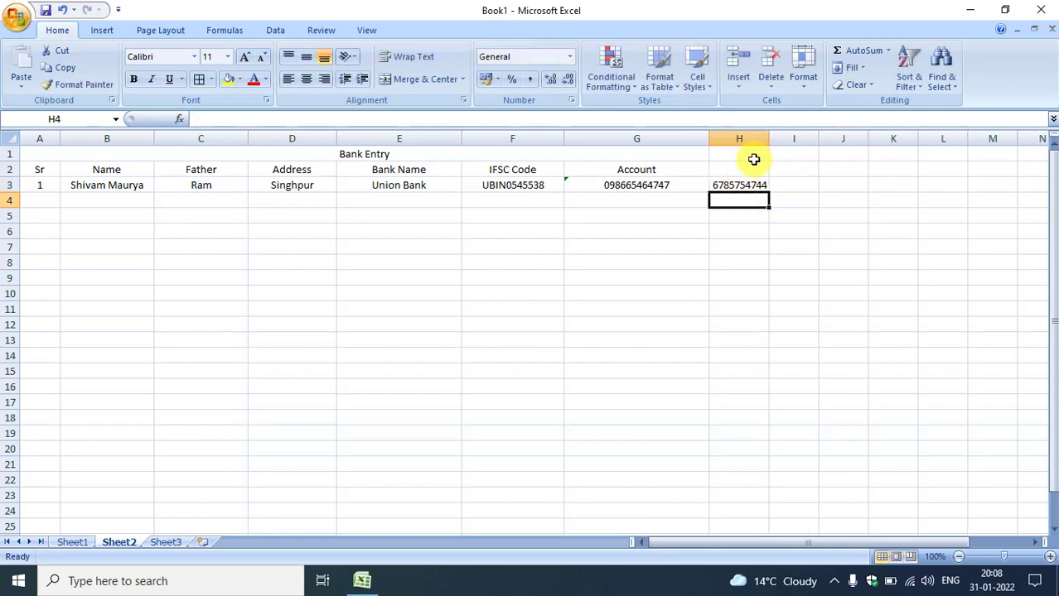
left_click_drag(769, 139, 823, 144)
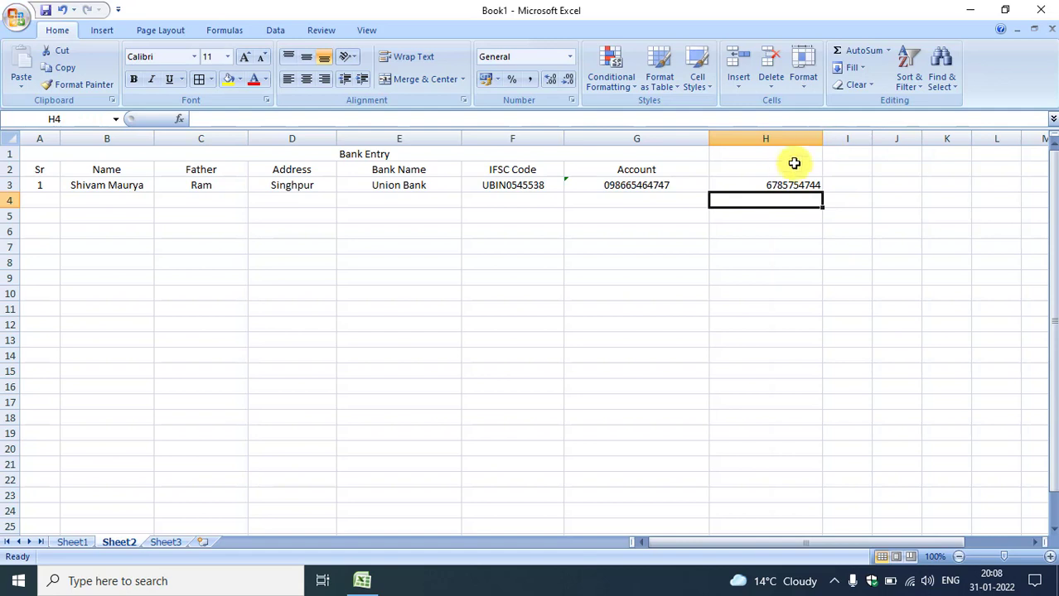
left_click(774, 187)
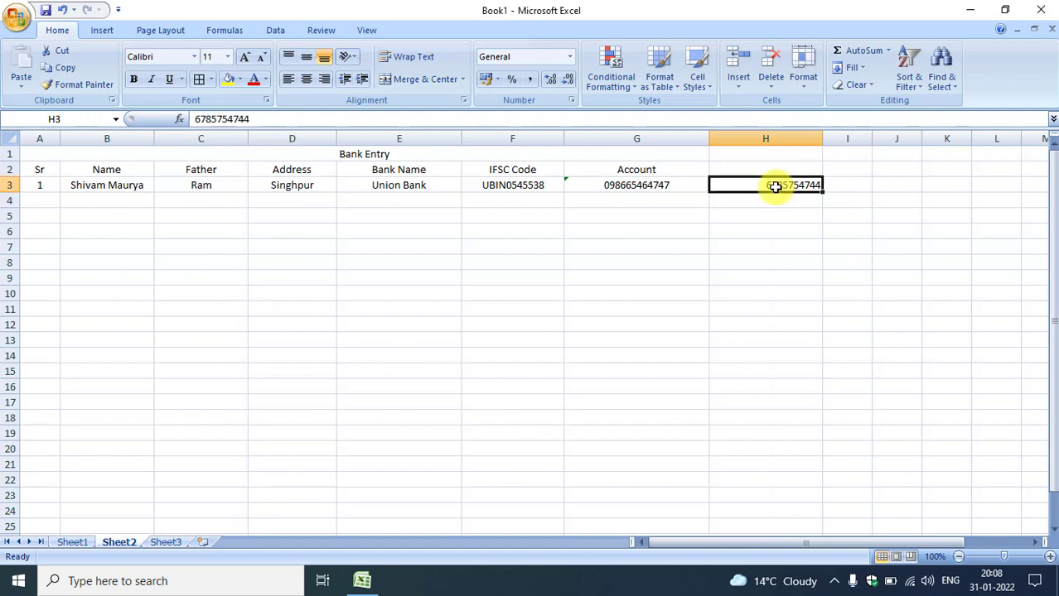
- Enter an apostrophe-prefixed zero value in H4, then clear both test cells H3:H4
left_click(729, 205)
type("'")
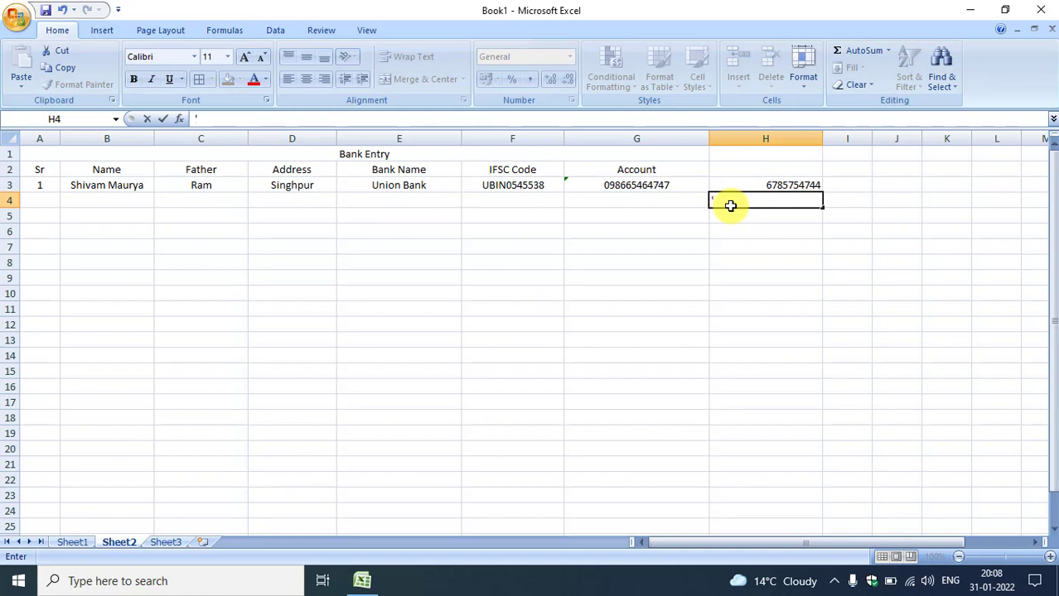
type("0808070")
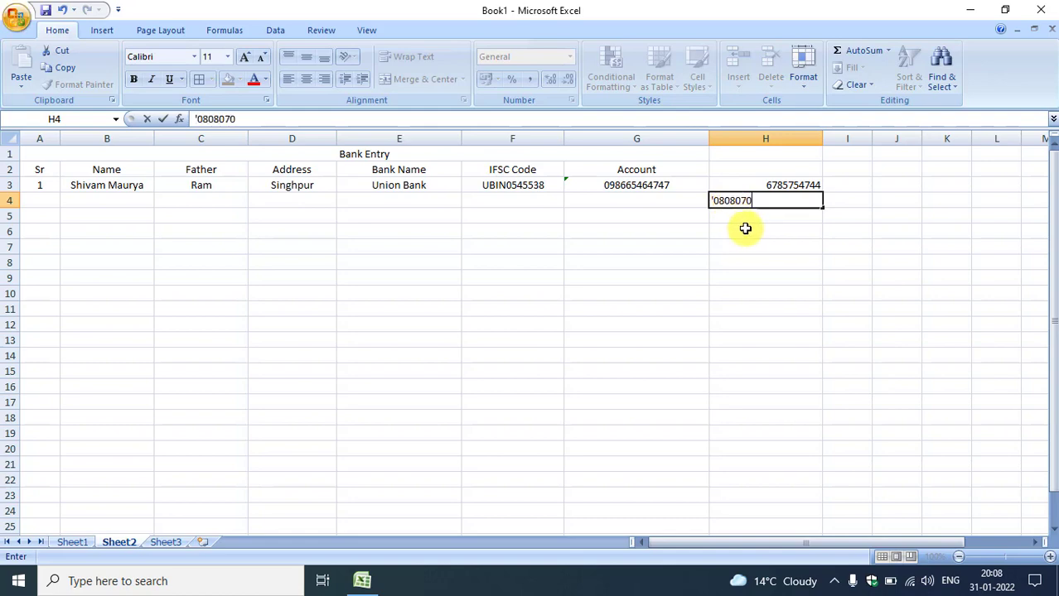
left_click(744, 230)
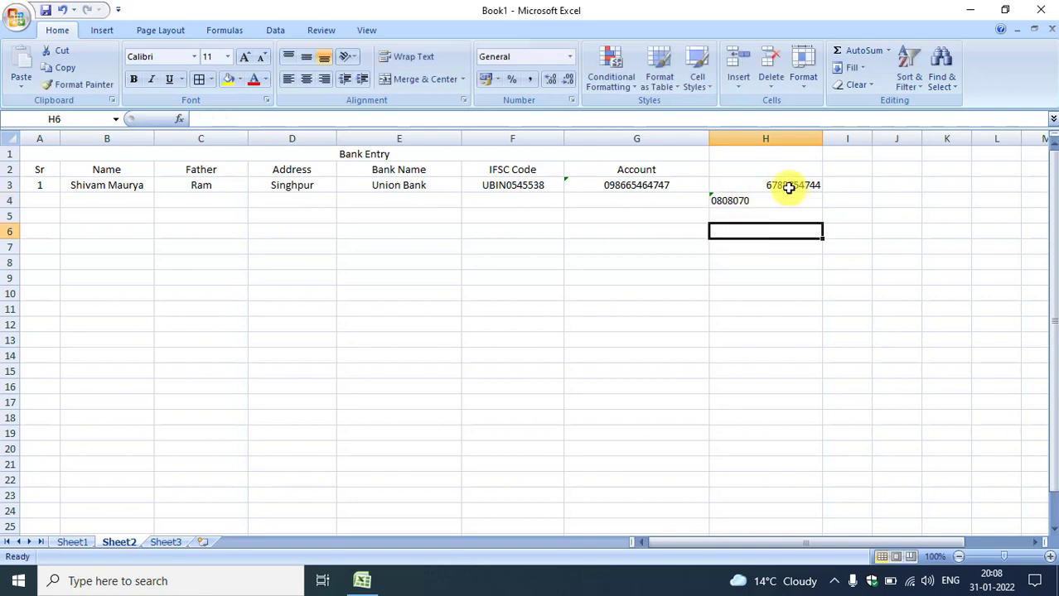
left_click_drag(791, 187, 785, 199)
key("Delete")
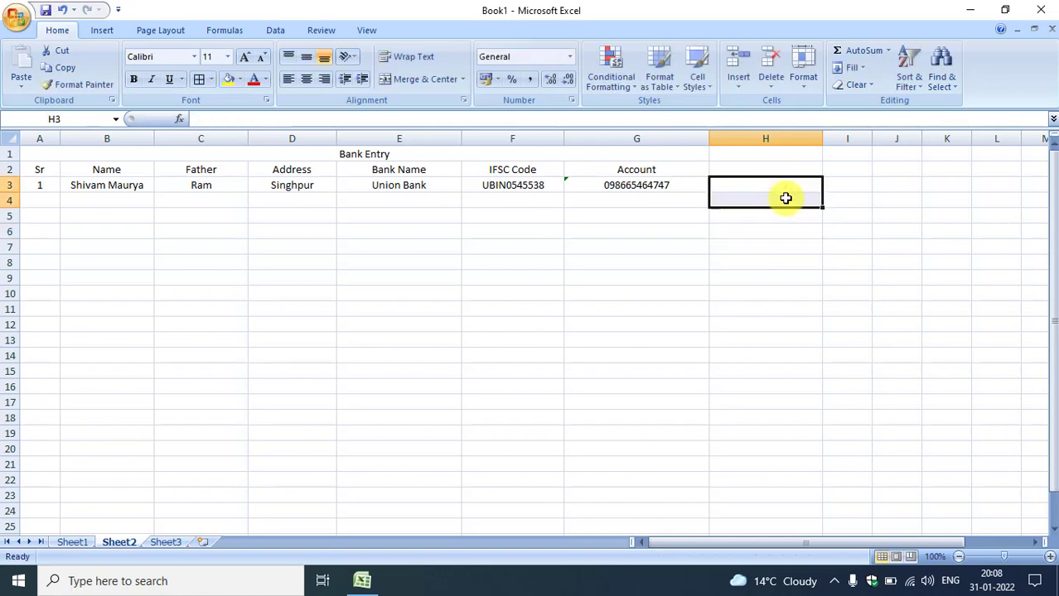
left_click(638, 135)
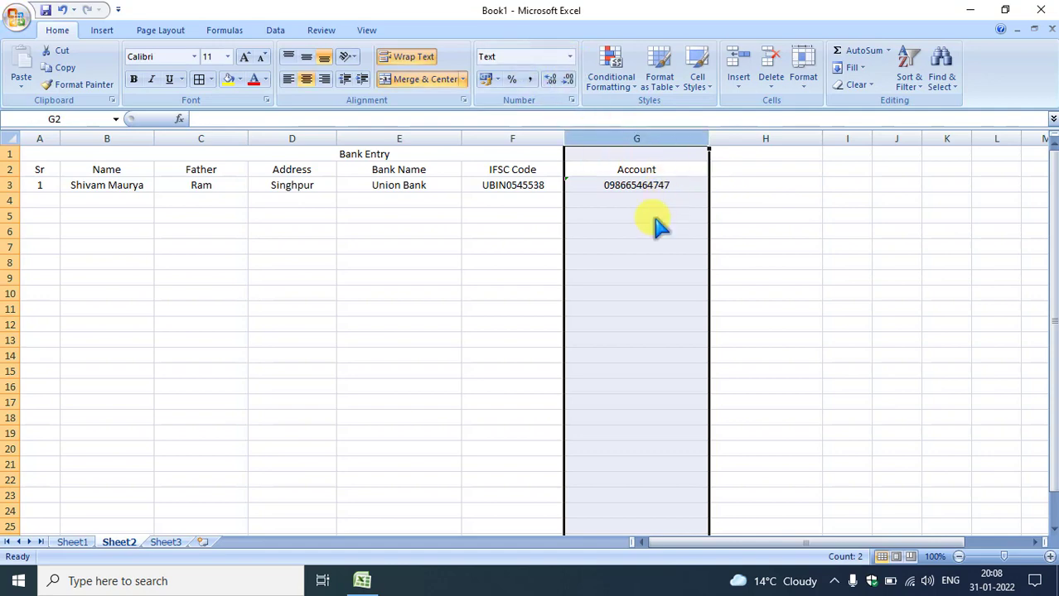
- Select the Bank Entry header row A2:G2 and bring up the Office menu
left_click(637, 203)
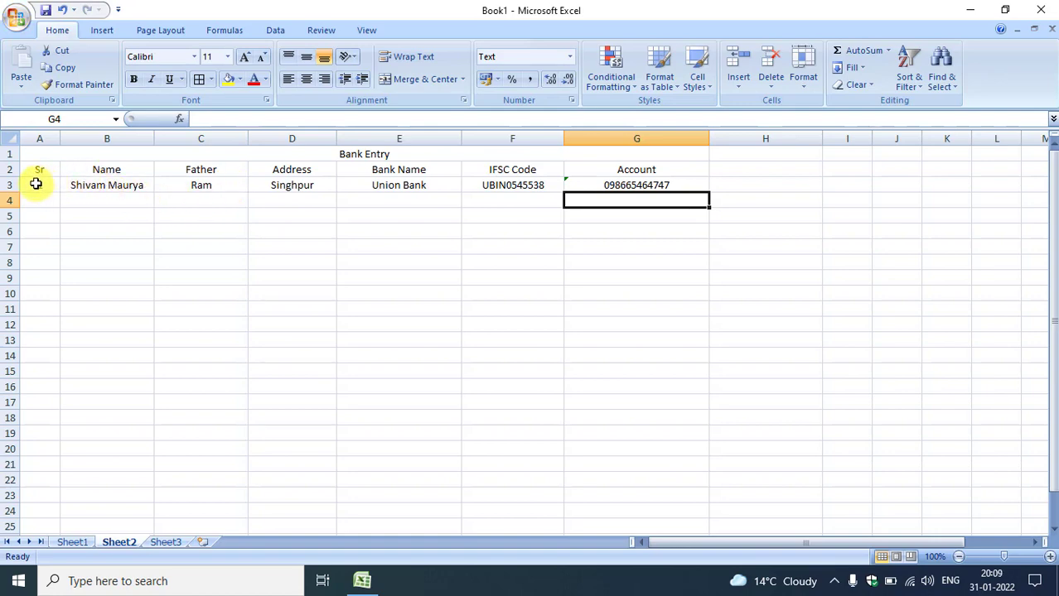
left_click_drag(36, 172, 607, 166)
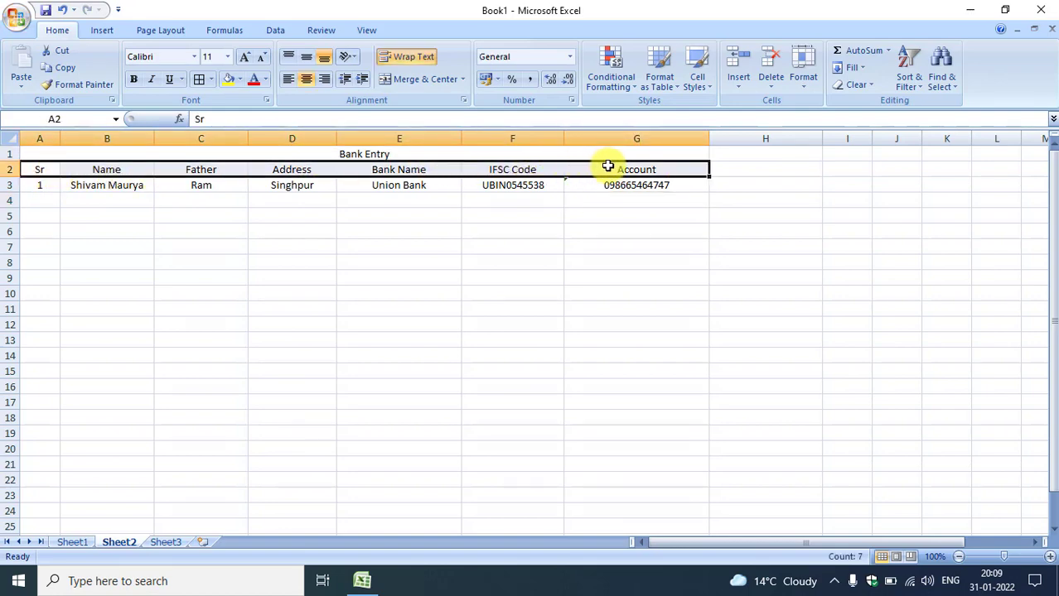
left_click(19, 18)
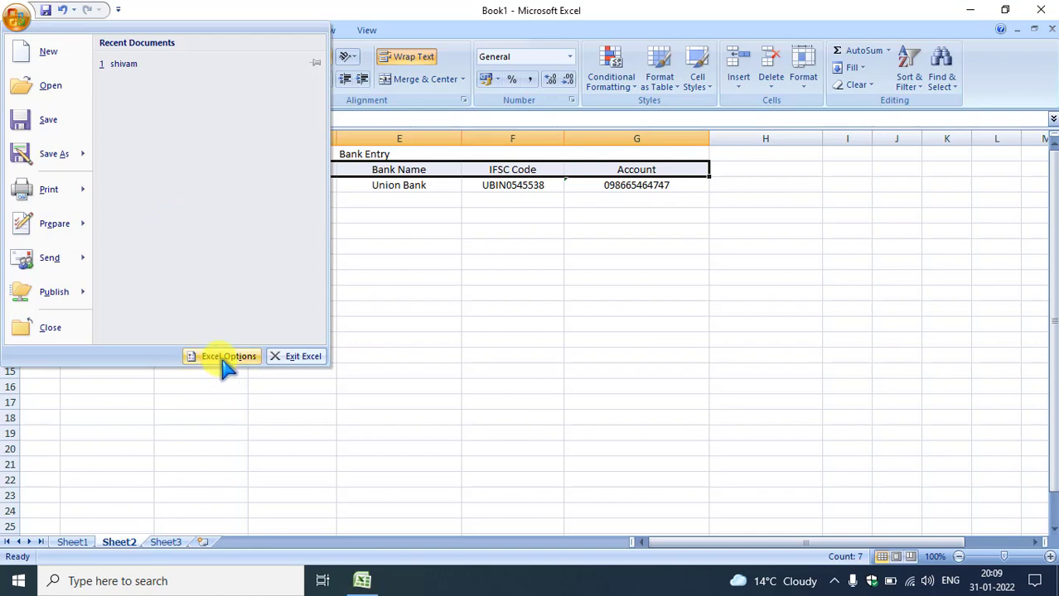
- In Excel Options, add Form... from Commands Not in the Ribbon to the Quick Access Toolbar
left_click(222, 362)
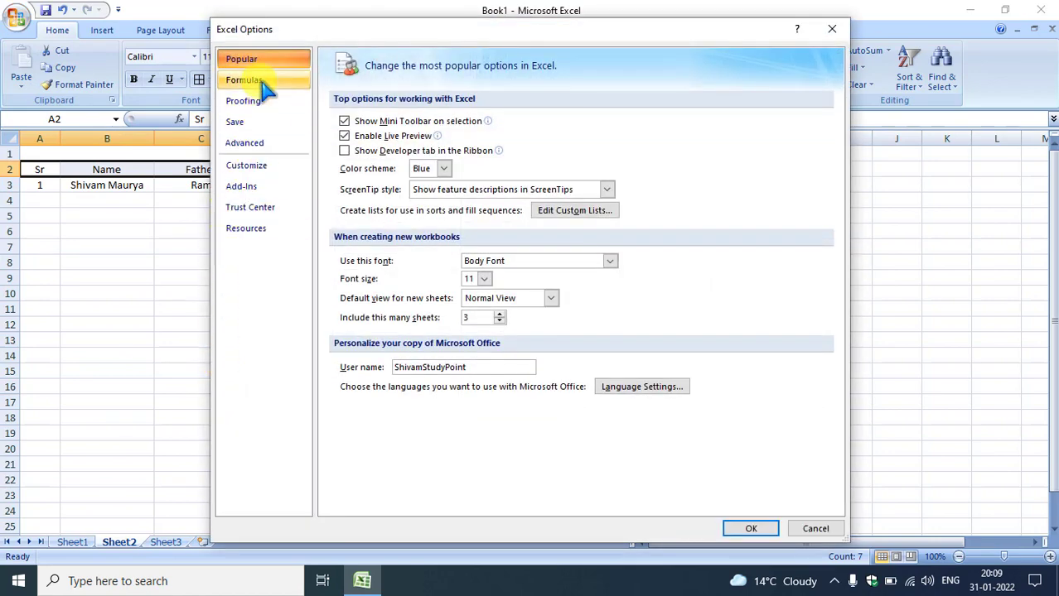
left_click(249, 168)
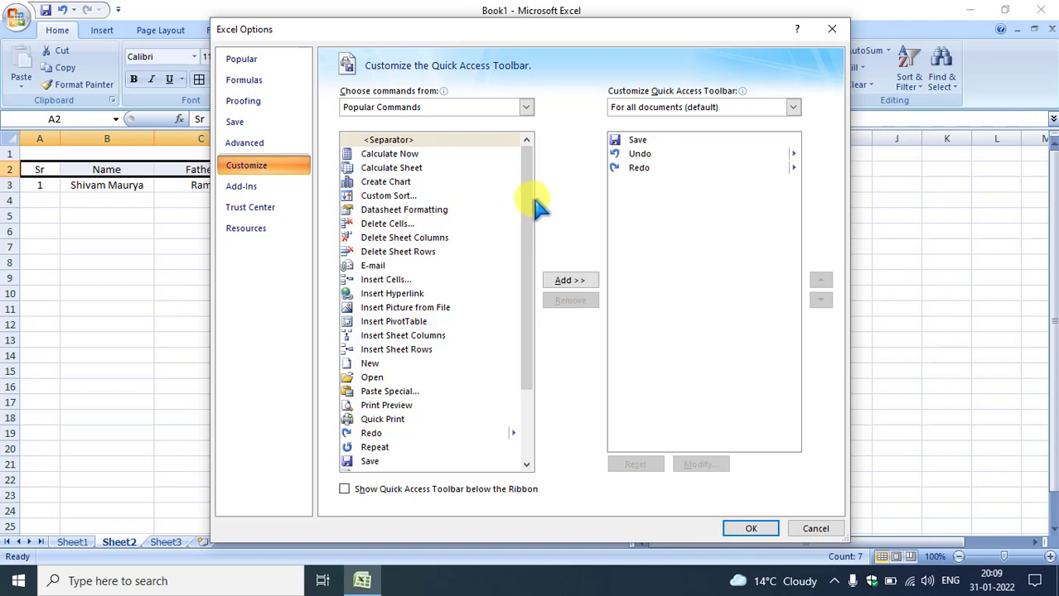
left_click_drag(527, 192, 537, 289)
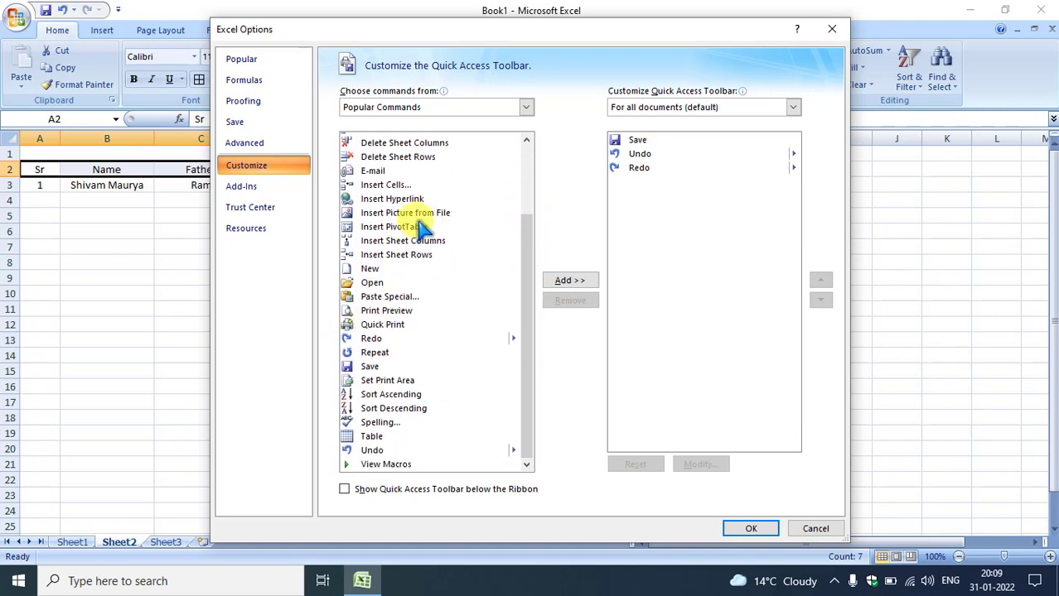
left_click_drag(524, 307, 521, 240)
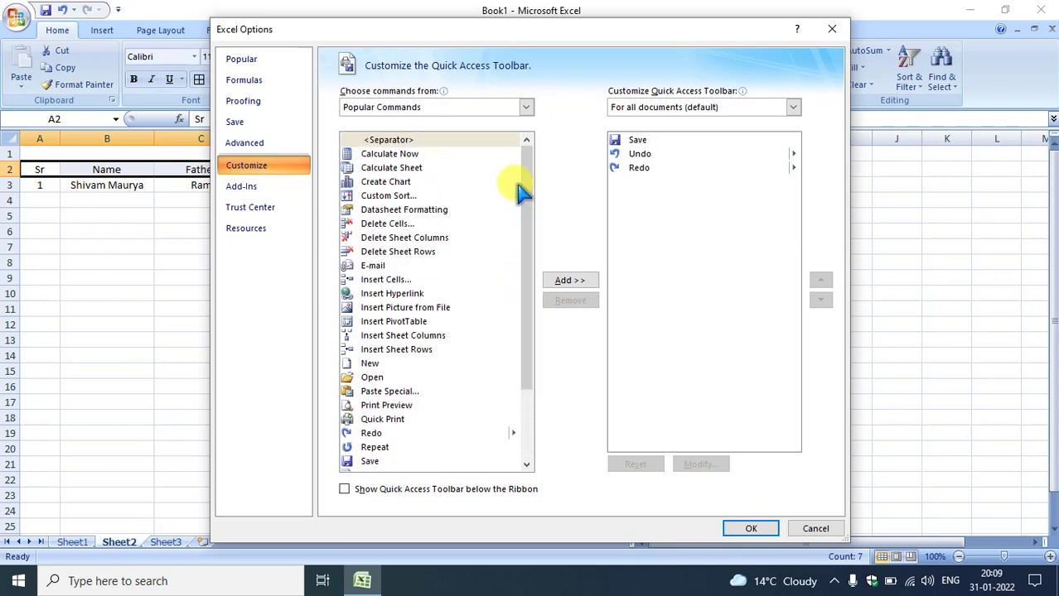
left_click(527, 107)
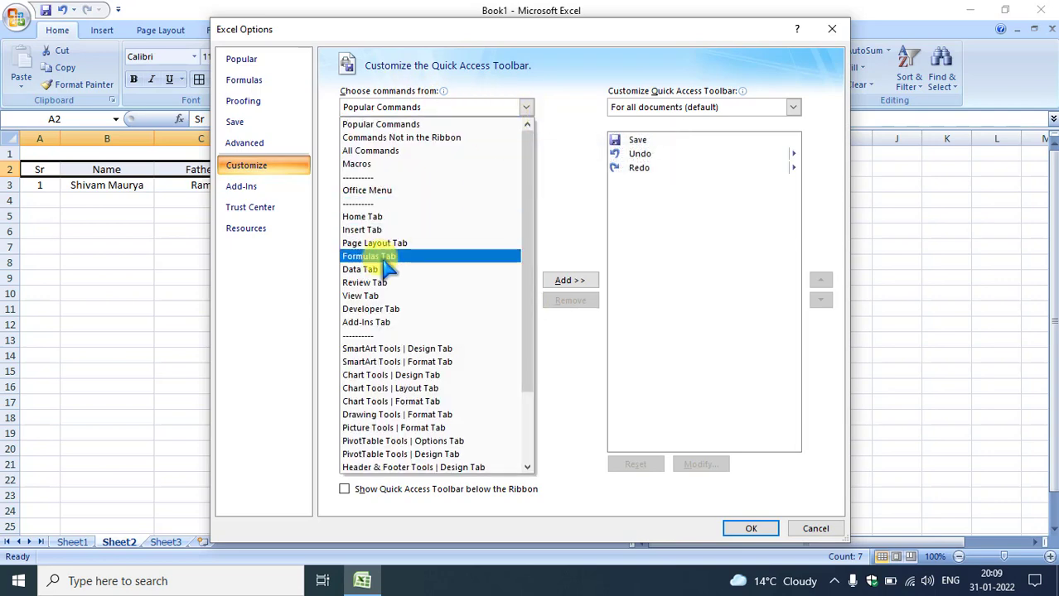
left_click(451, 139)
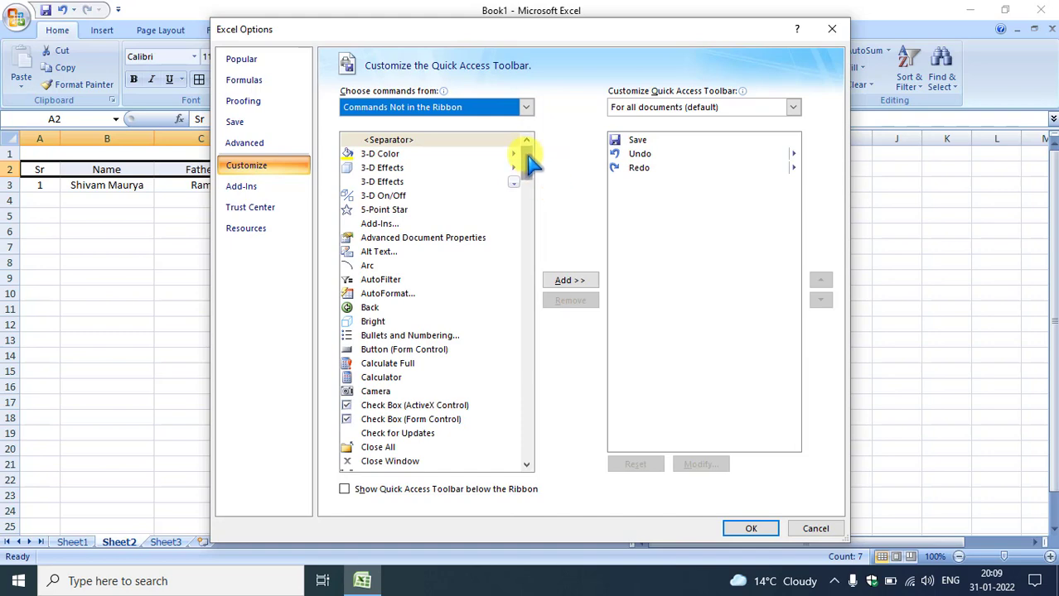
mouse_move(530, 164)
left_mouse_down()
mouse_move(535, 379)
mouse_move(521, 362)
mouse_move(521, 242)
left_mouse_up()
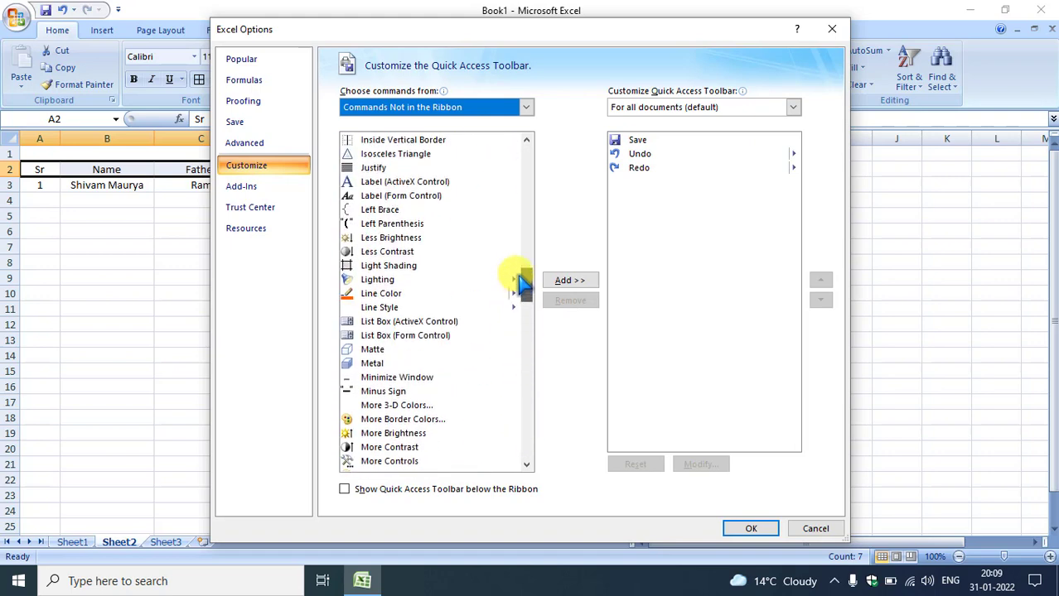
left_click_drag(521, 242, 526, 263)
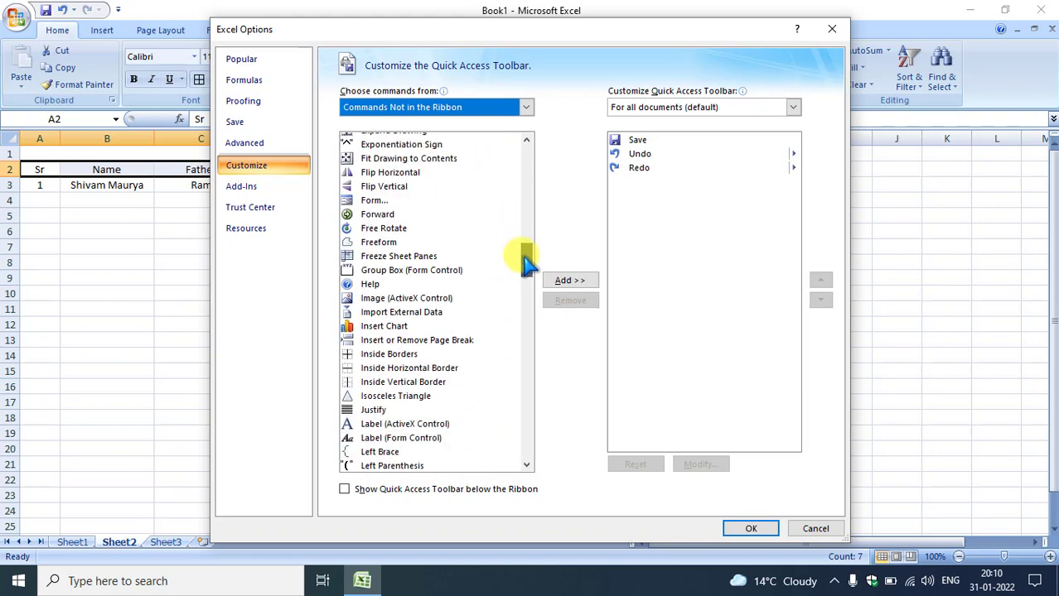
left_click(373, 200)
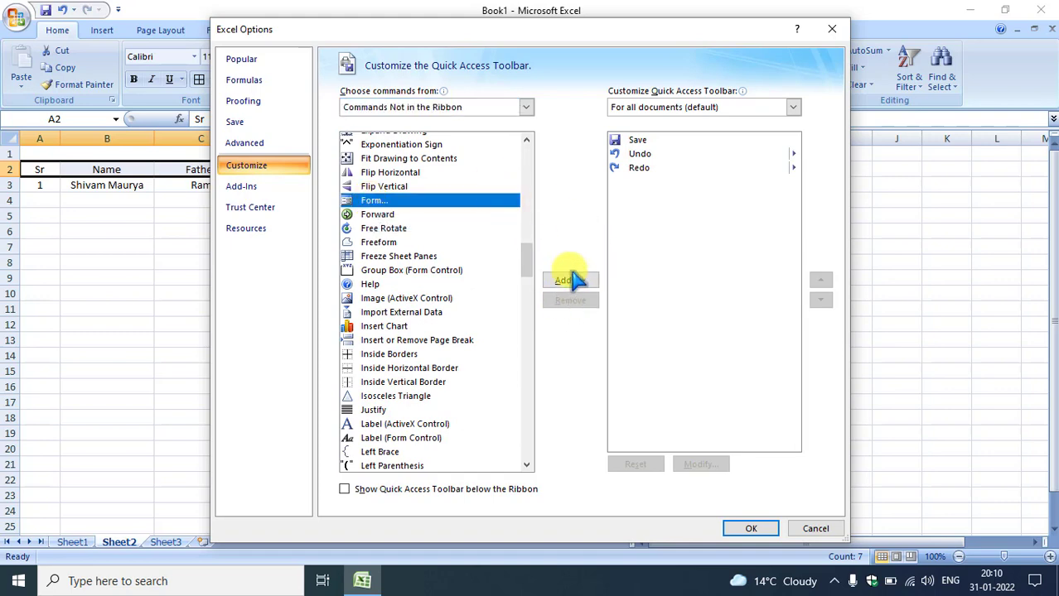
left_click(570, 281)
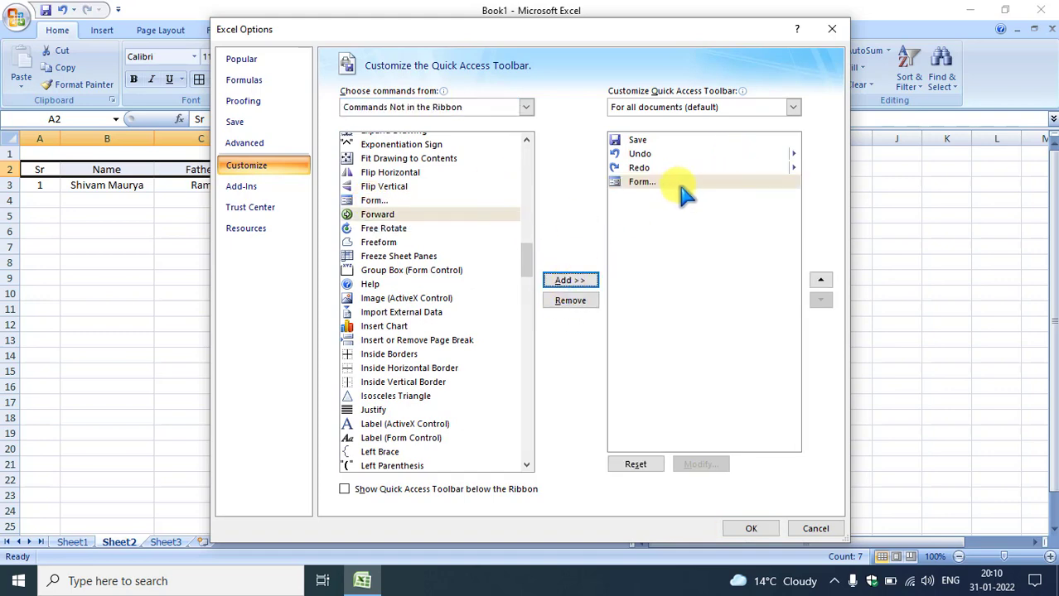
left_click(770, 530)
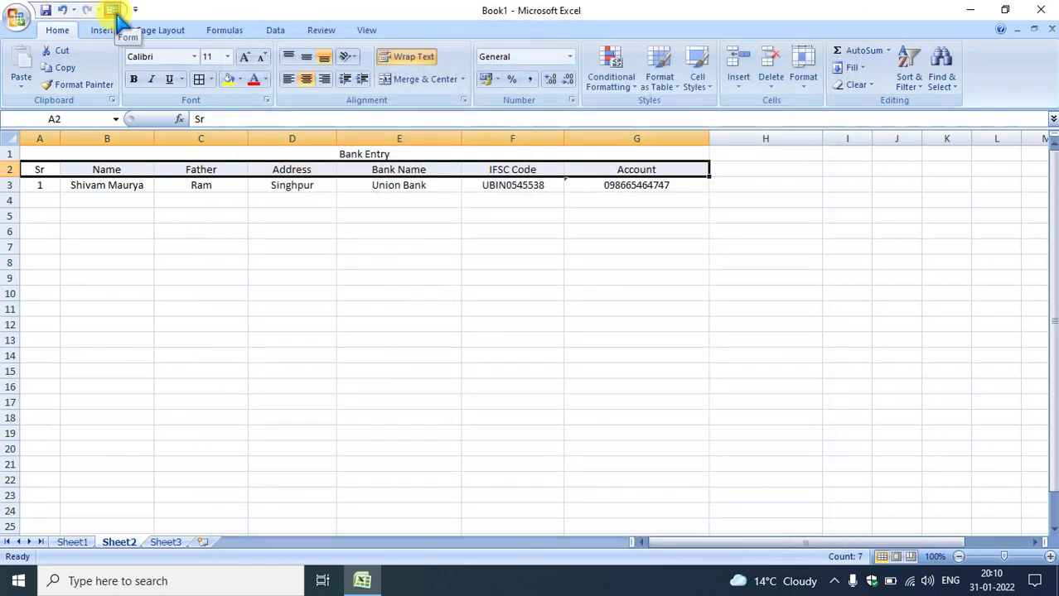
- Use the data form to add record Sr 2 (SBI, IFSC SBI088987), then close the form
left_click(115, 15)
left_click_drag(533, 164, 502, 247)
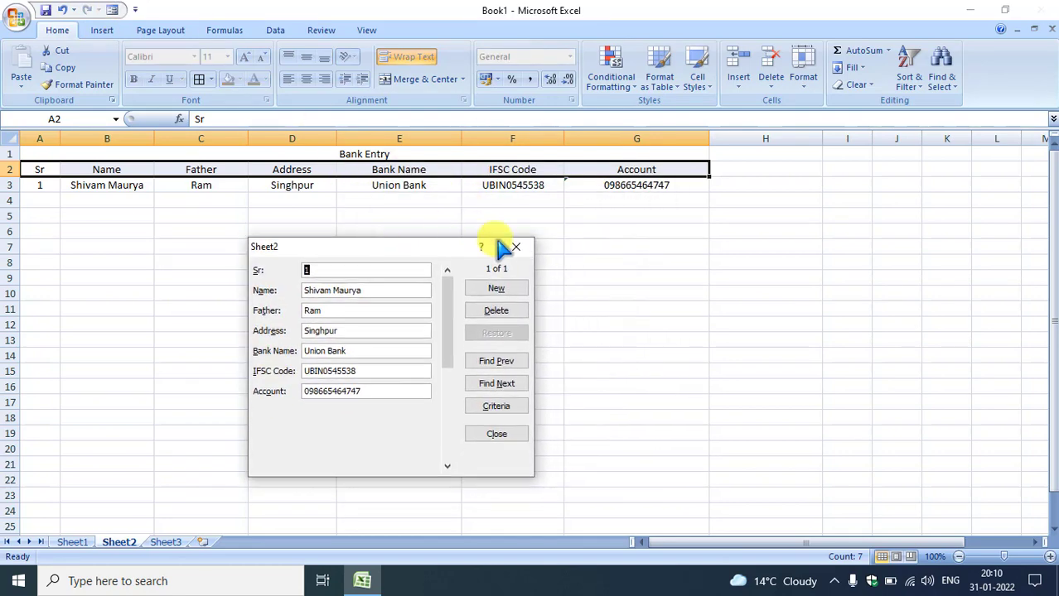
left_click(513, 289)
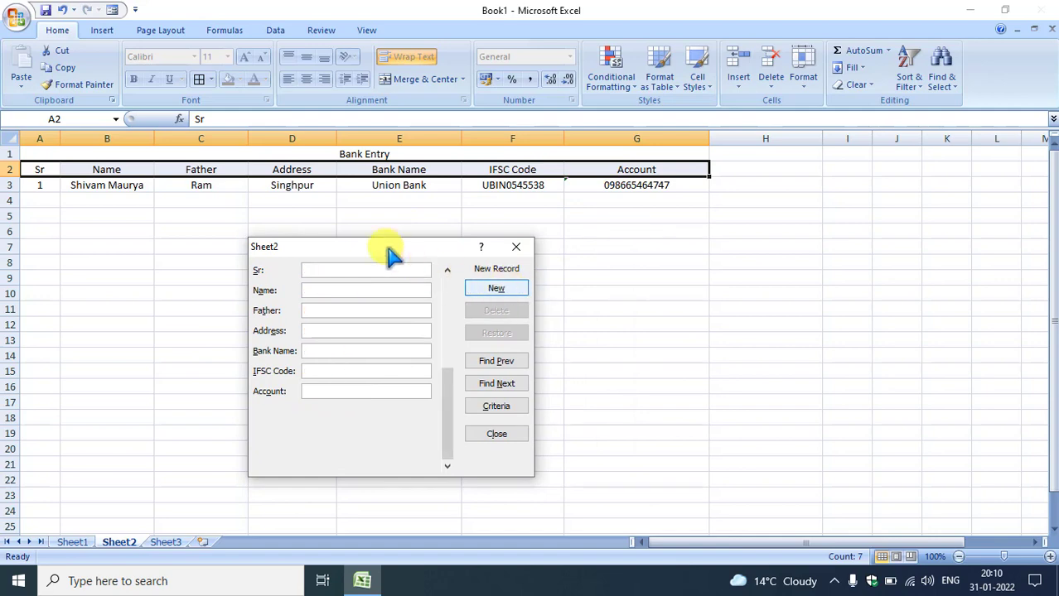
left_click(372, 266)
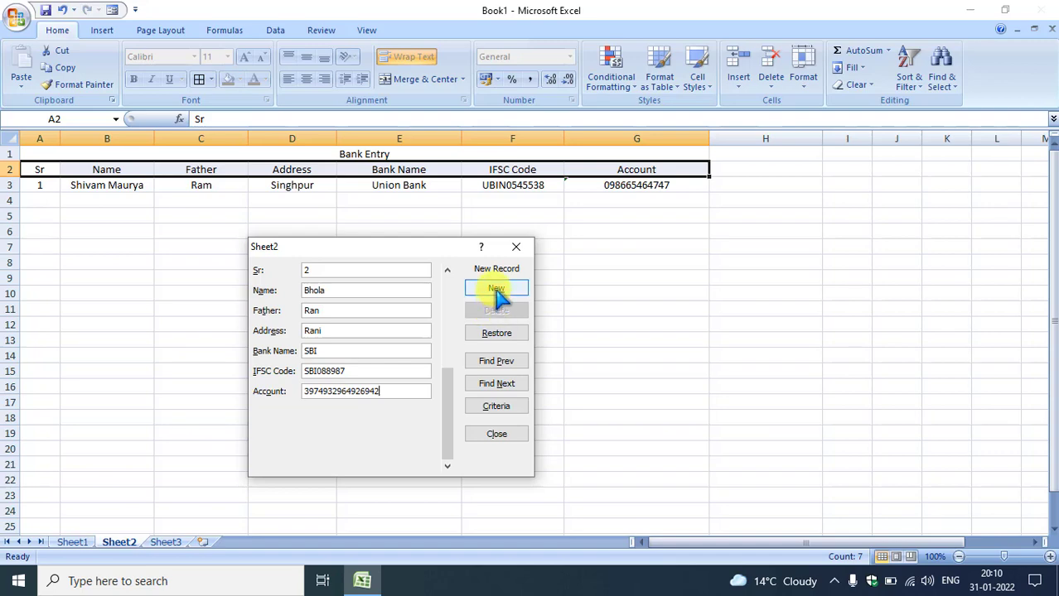
left_click(496, 290)
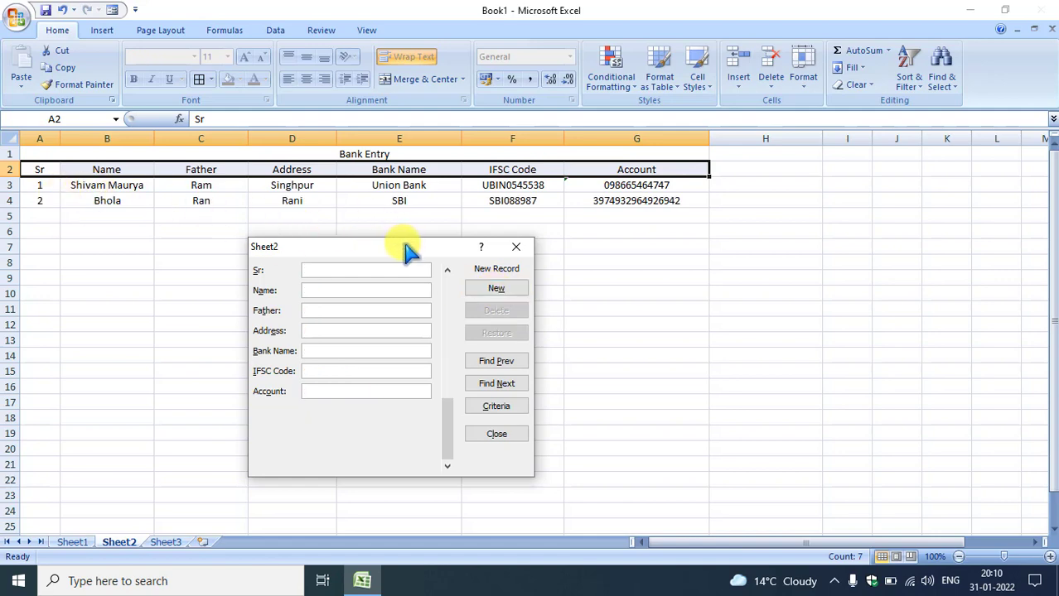
left_click_drag(405, 251, 419, 253)
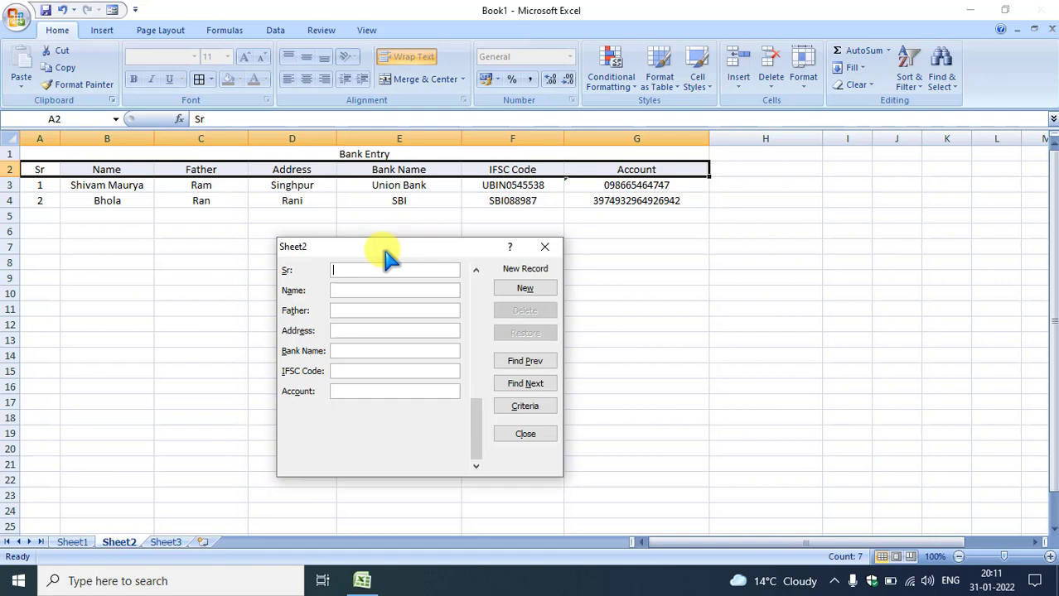
left_click(544, 248)
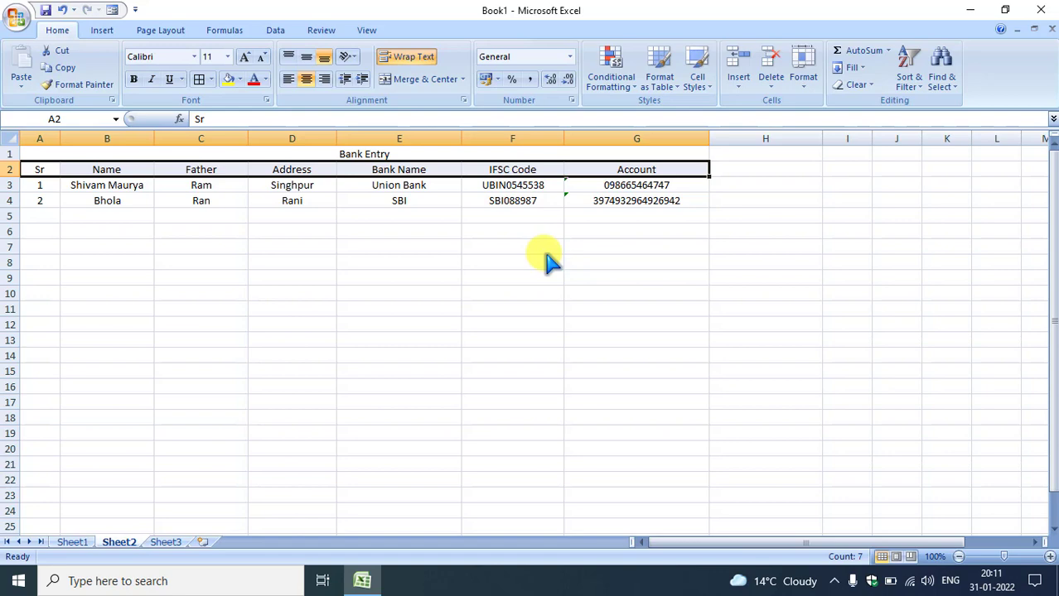
- Go to Sheet1 and select the RTO Data Entry table A1:I12 for page setup
left_click(72, 543)
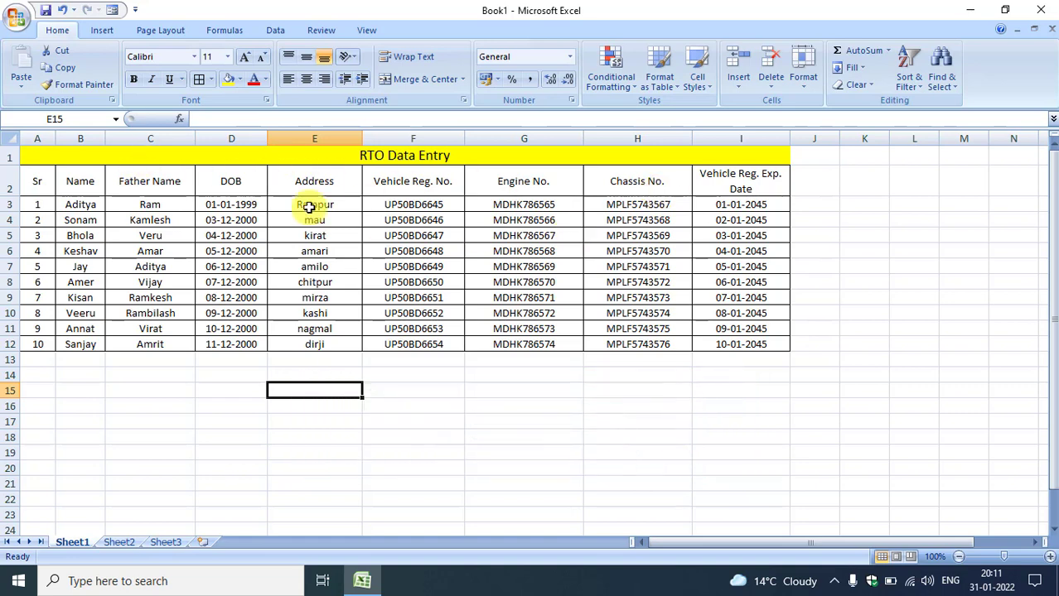
mouse_move(38, 154)
left_mouse_down()
mouse_move(174, 236)
mouse_move(399, 347)
left_mouse_up()
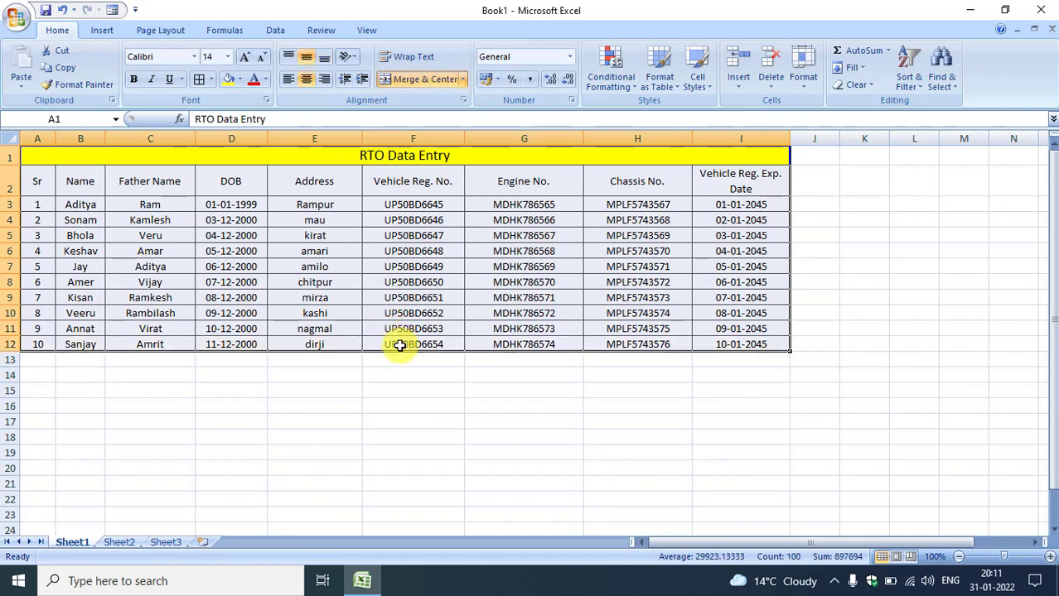
left_click(159, 36)
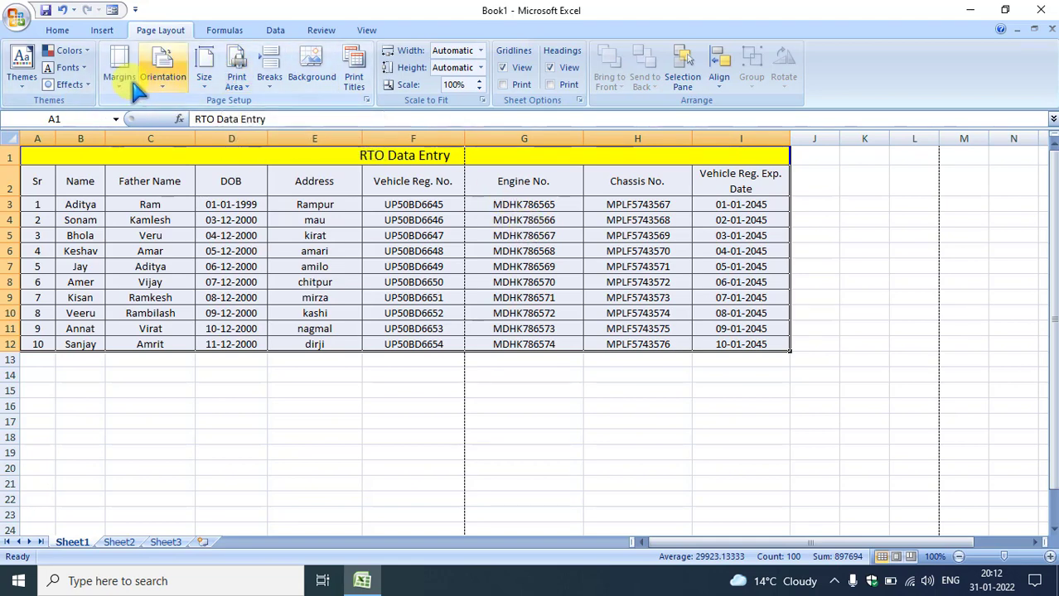
left_click(28, 23)
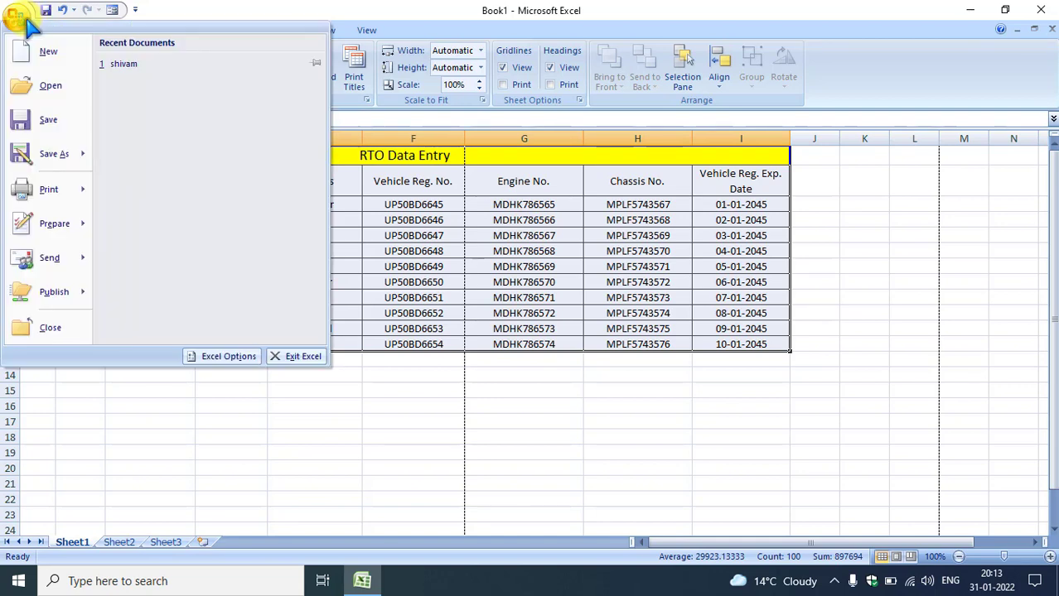
mouse_move(50, 189)
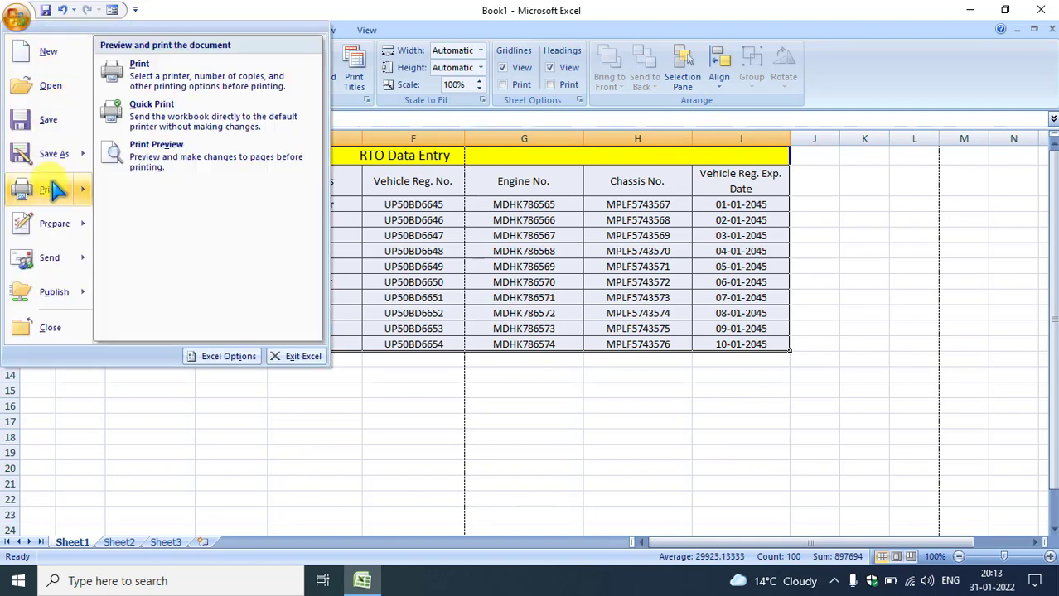
left_click(173, 166)
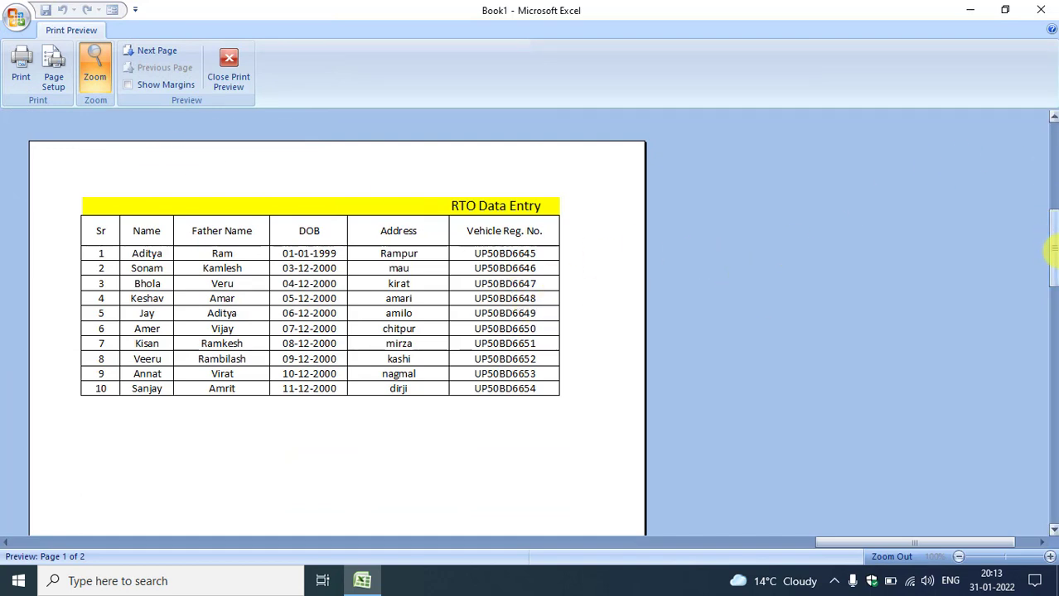
left_click_drag(1051, 248, 1051, 265)
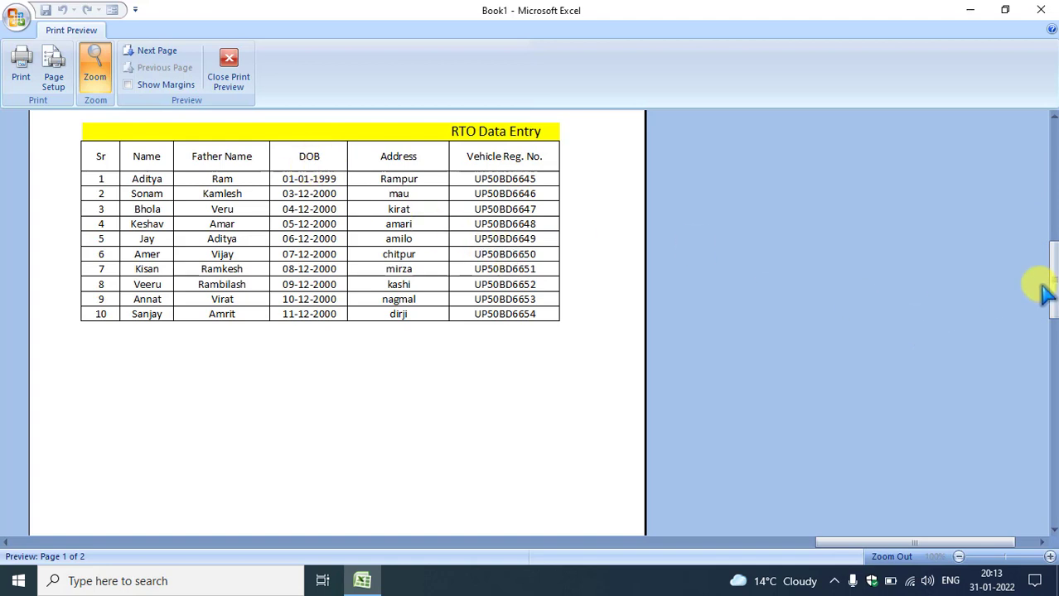
mouse_move(1051, 277)
left_mouse_down()
mouse_move(1053, 302)
mouse_move(1048, 265)
left_mouse_up()
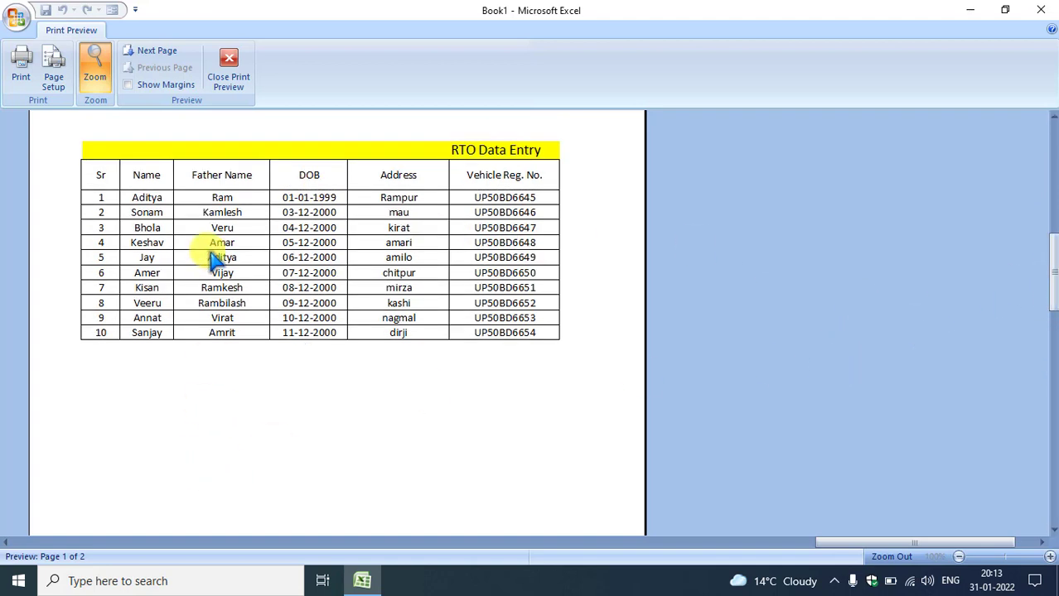
left_click(54, 81)
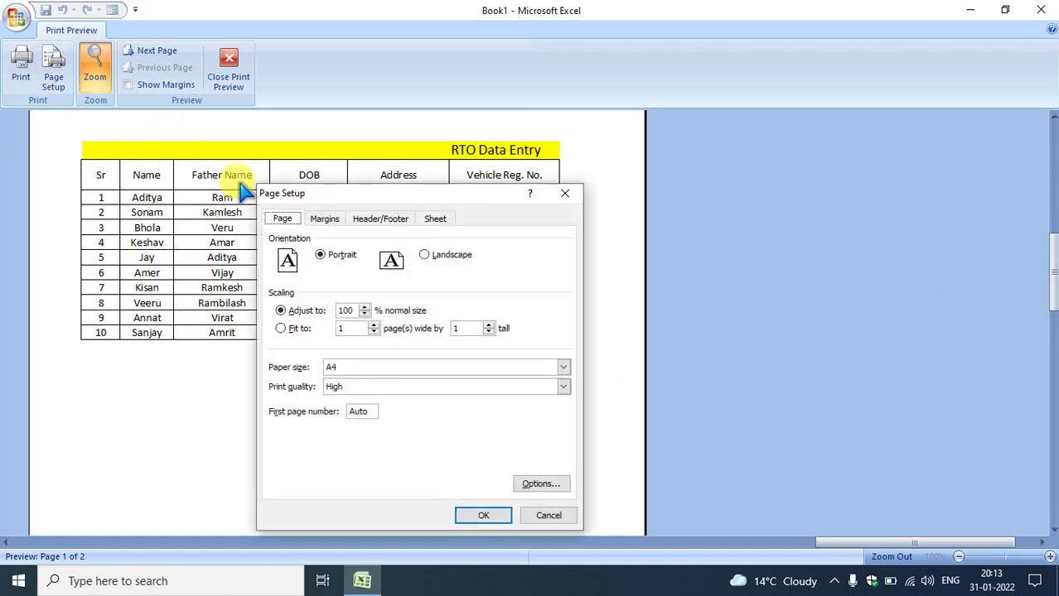
left_click(565, 193)
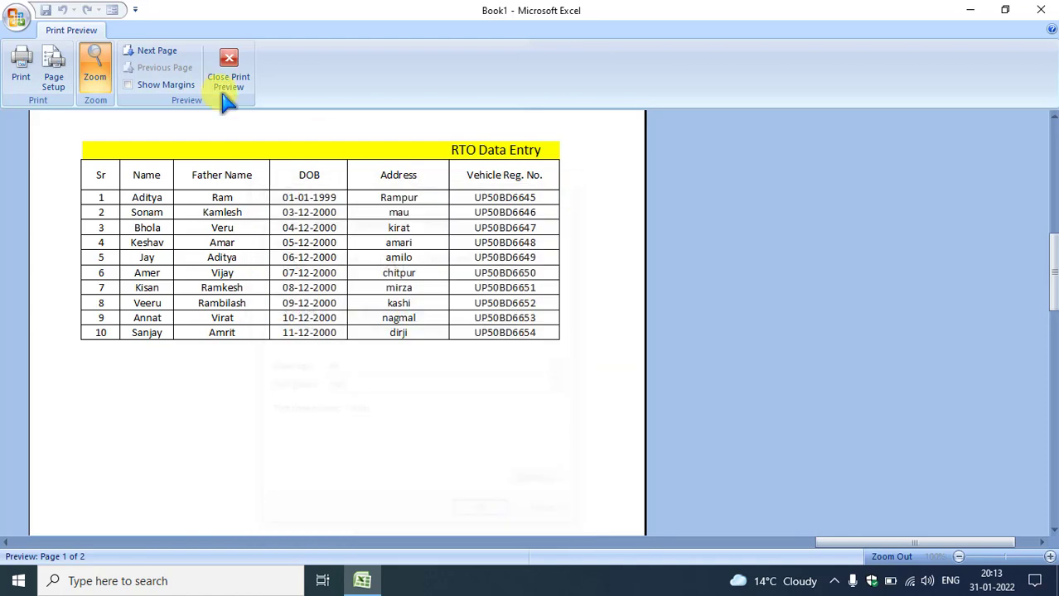
left_click(245, 79)
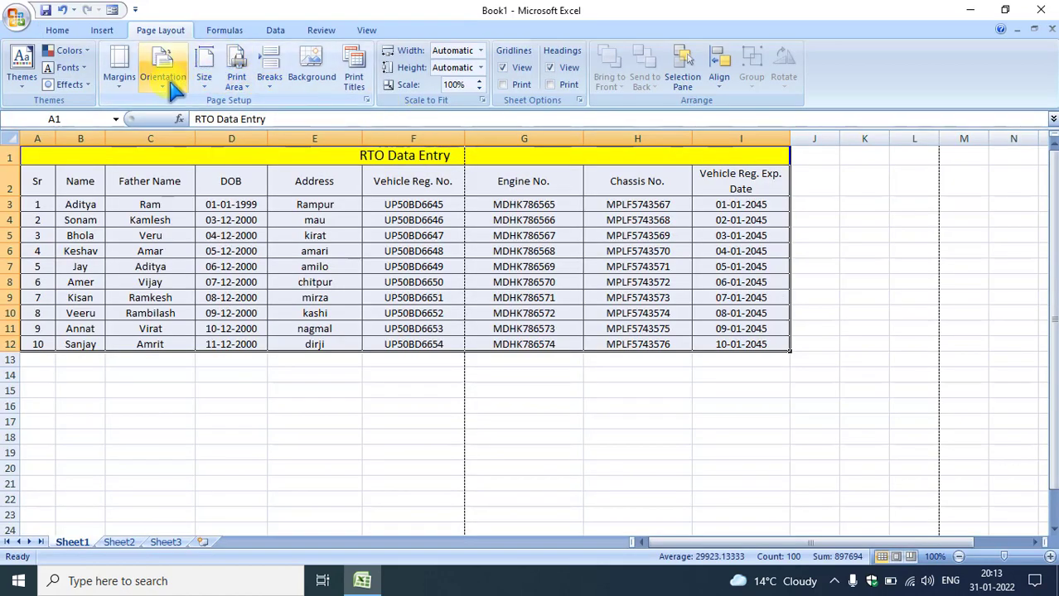
- Switch Sheet1 to Landscape orientation and dismiss the merged-cell error
left_click(170, 87)
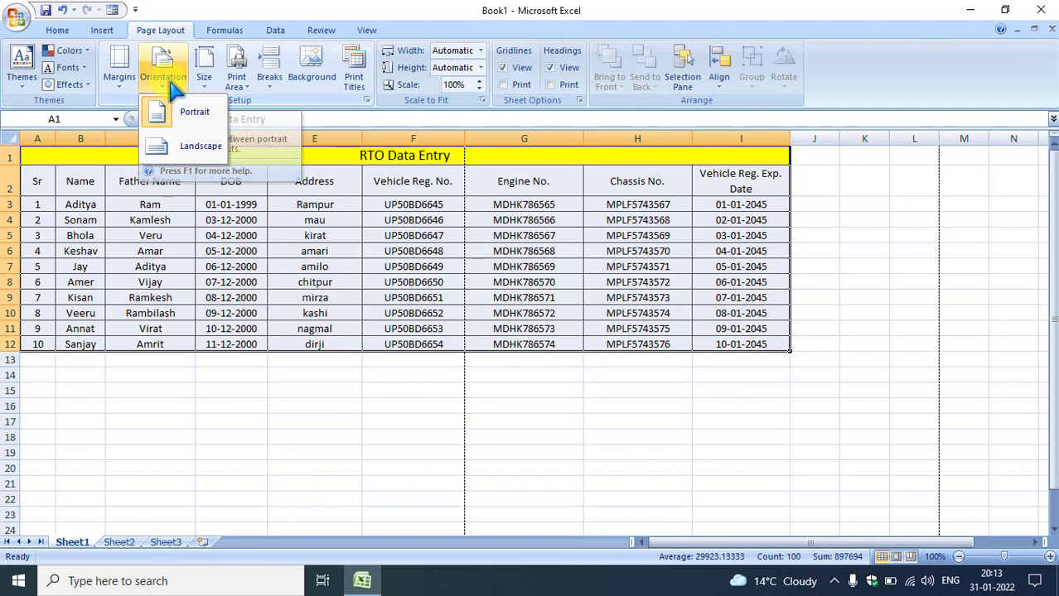
left_click(201, 150)
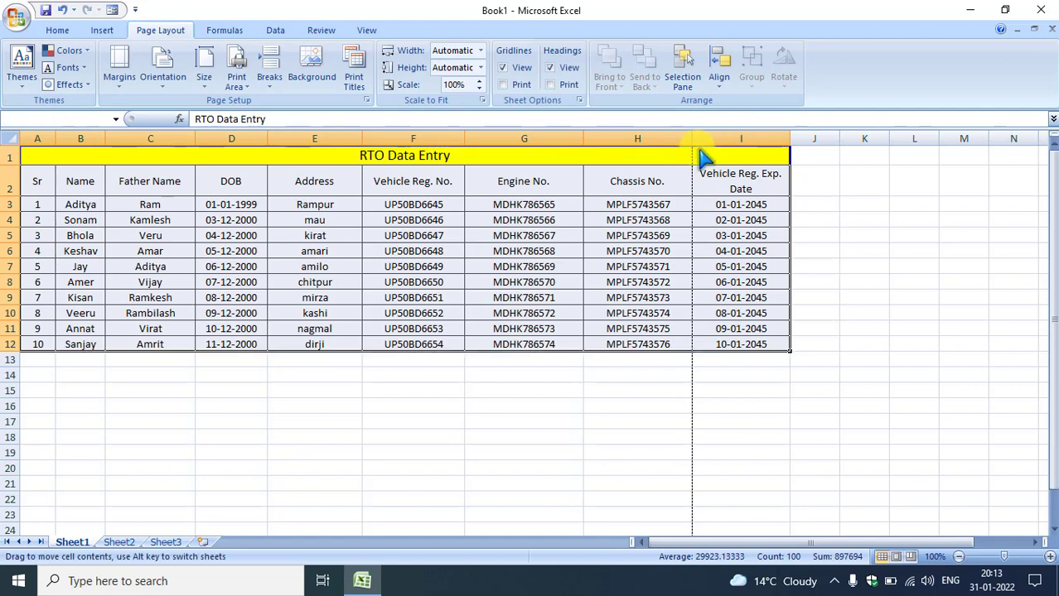
left_click_drag(692, 149, 702, 149)
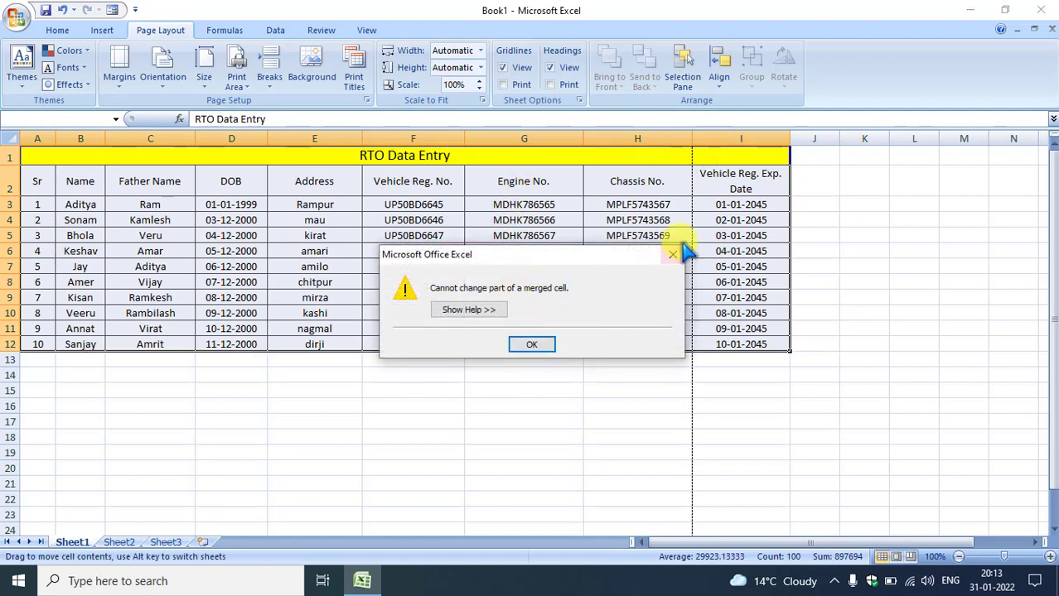
key("Return")
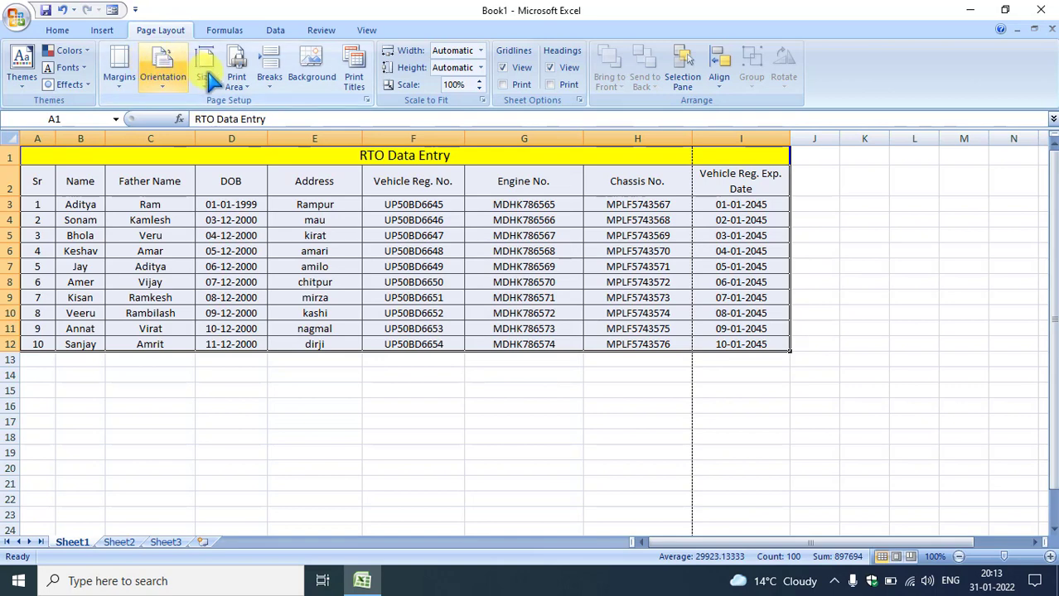
left_click(15, 14)
mouse_move(52, 192)
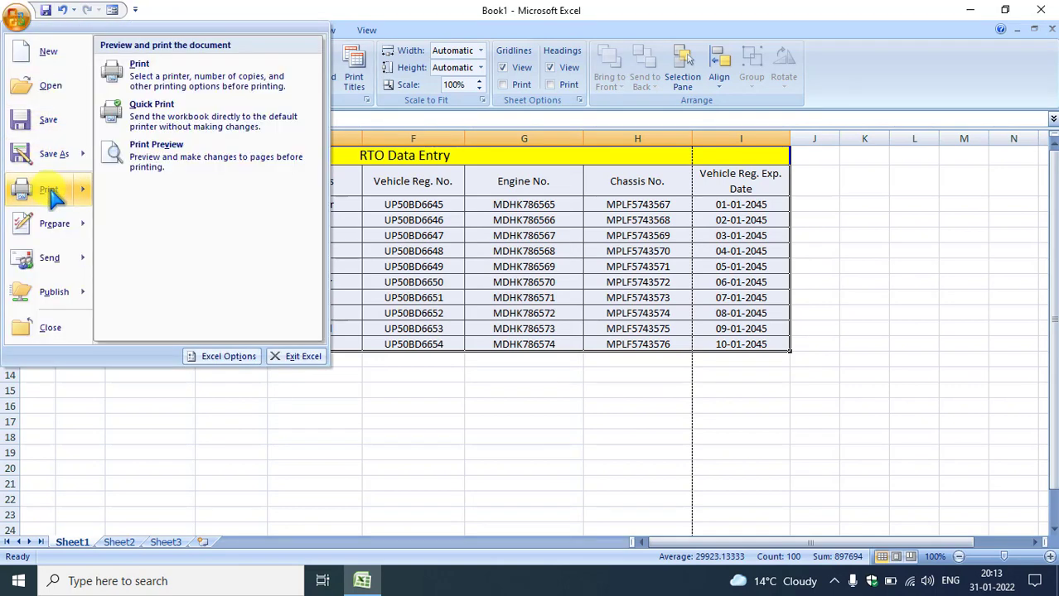
left_click(174, 166)
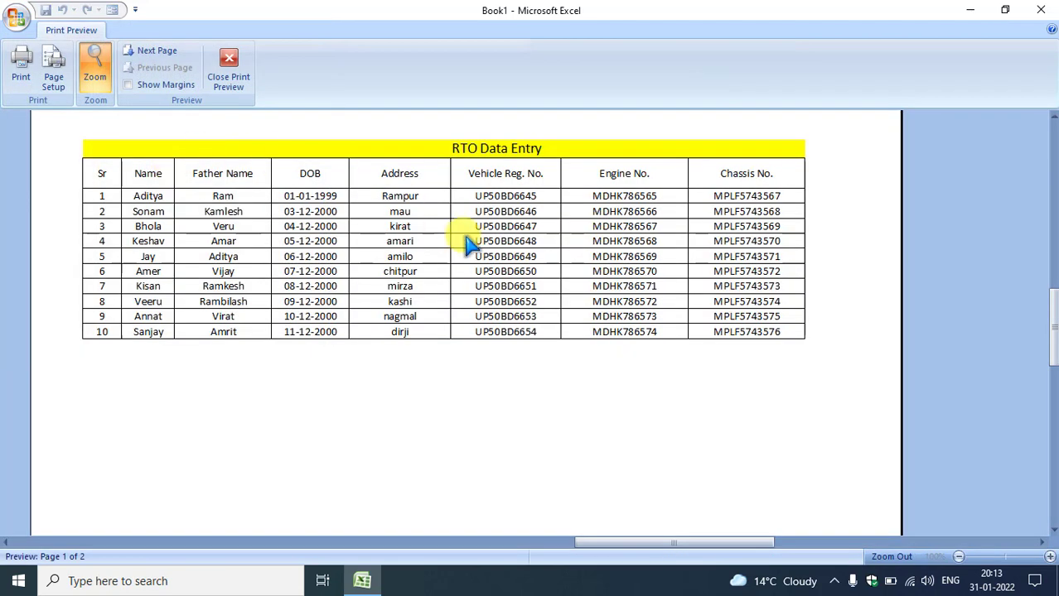
left_click(537, 198)
left_click(139, 84)
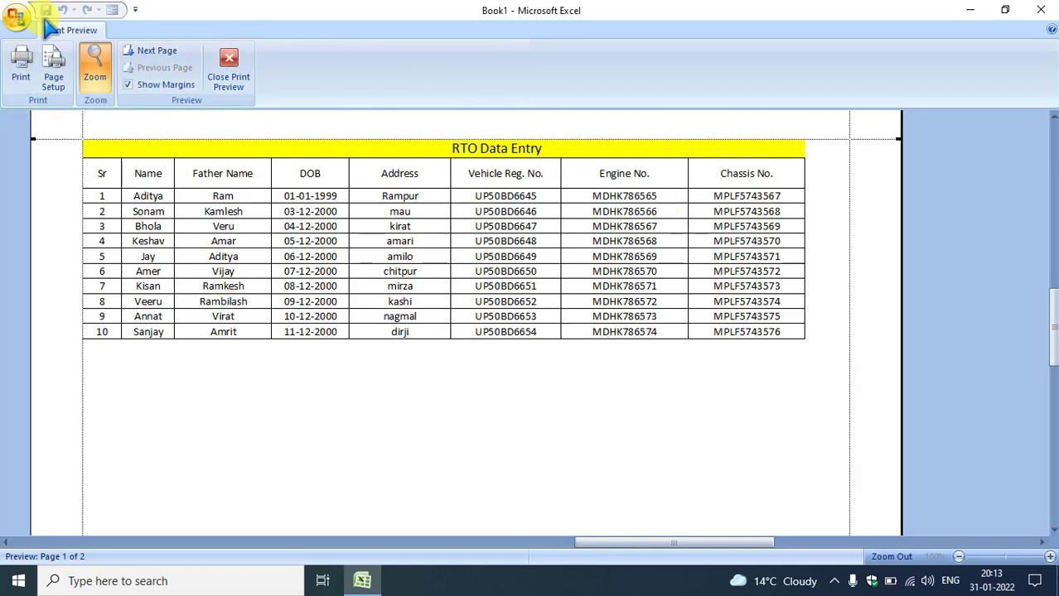
left_click(229, 74)
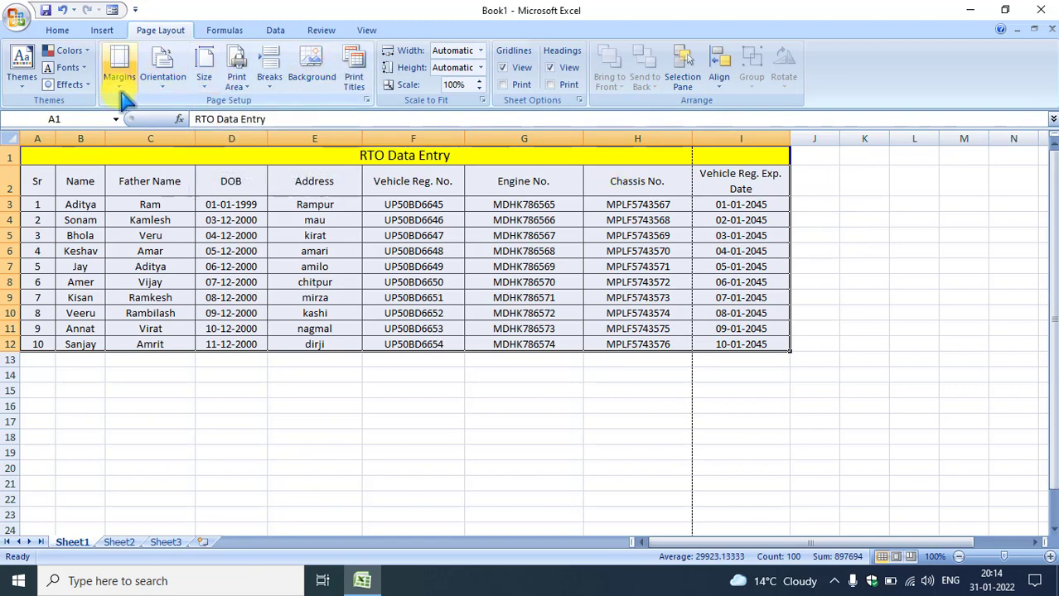
- Try Wide margins on Sheet1, then settle on Narrow margins
left_click(121, 83)
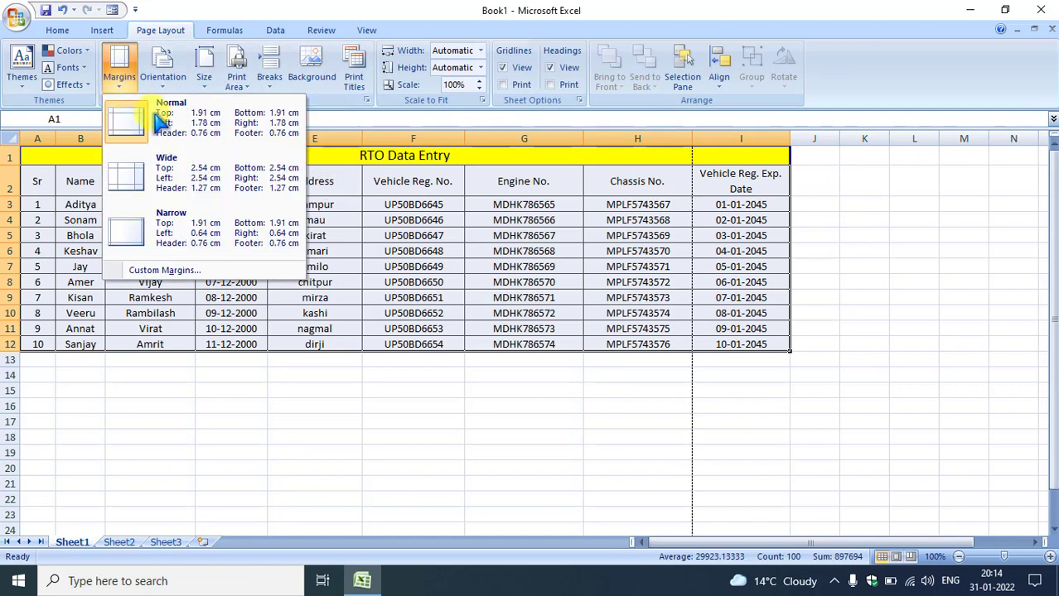
left_click(199, 186)
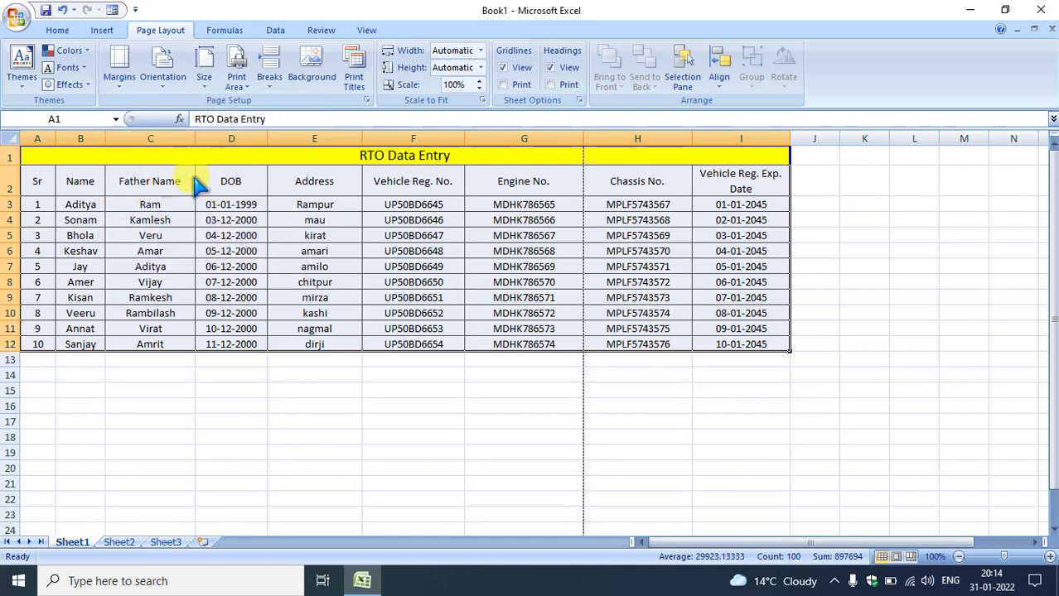
left_click(119, 79)
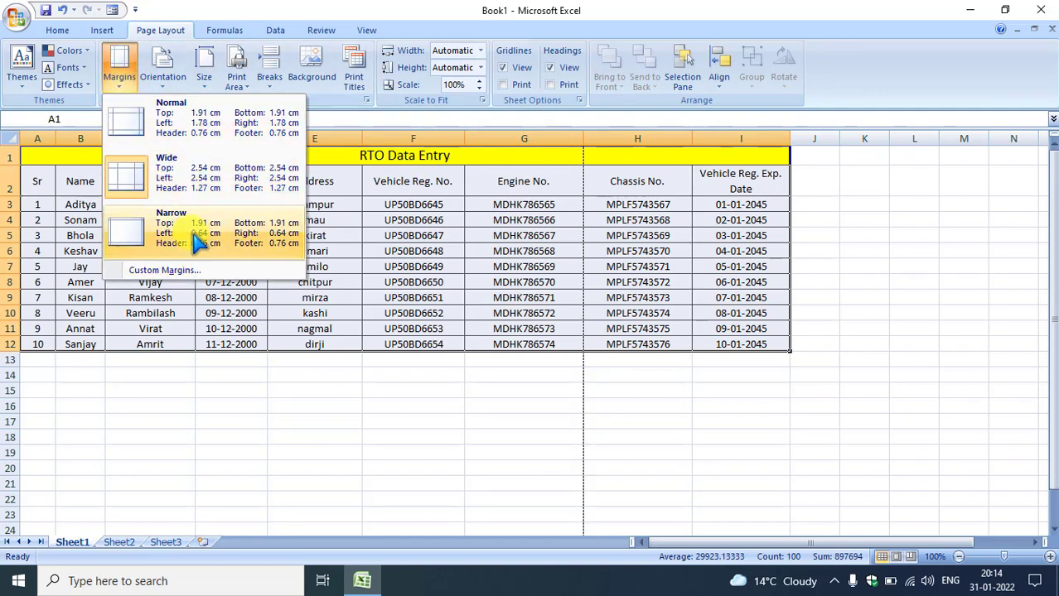
left_click(197, 239)
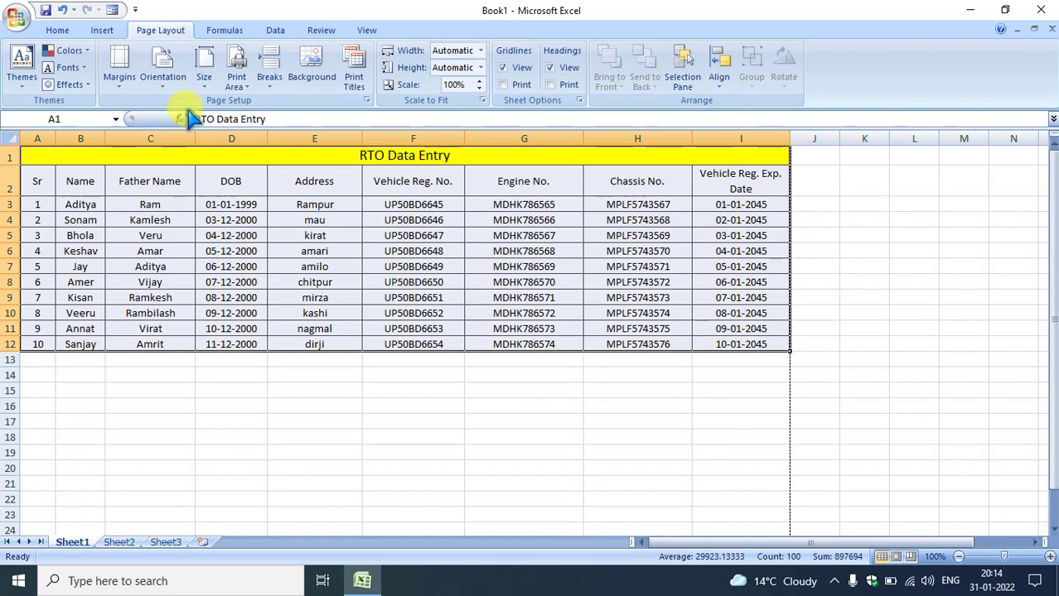
left_click(119, 70)
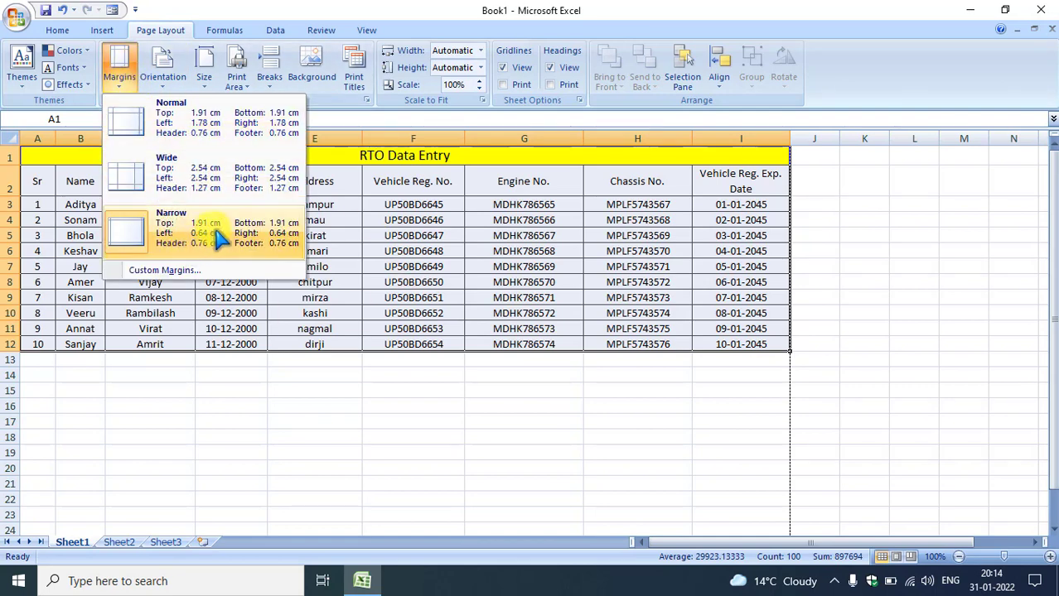
left_click(20, 24)
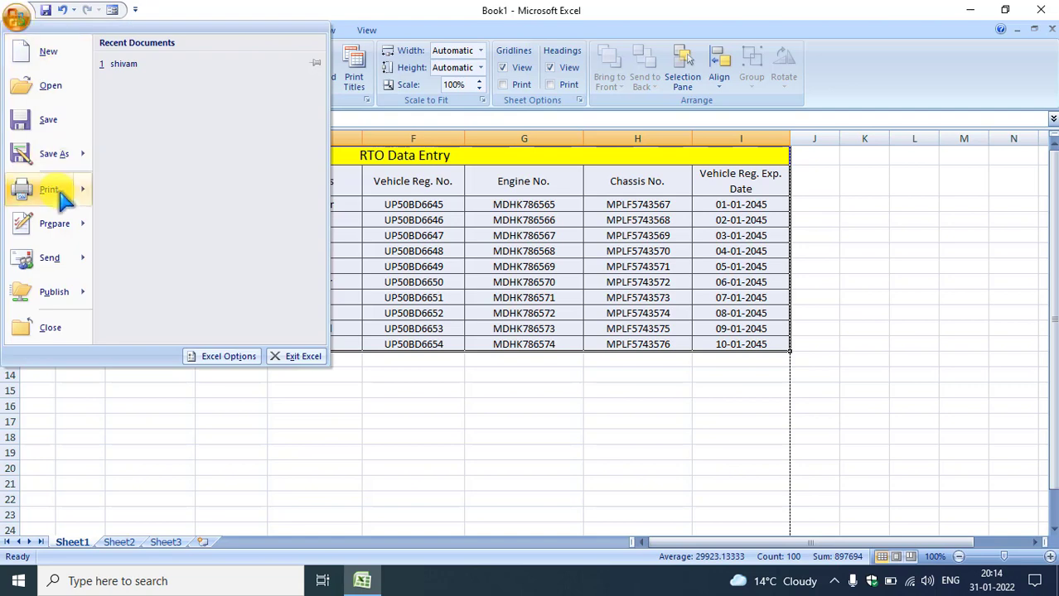
mouse_move(67, 192)
left_click(190, 171)
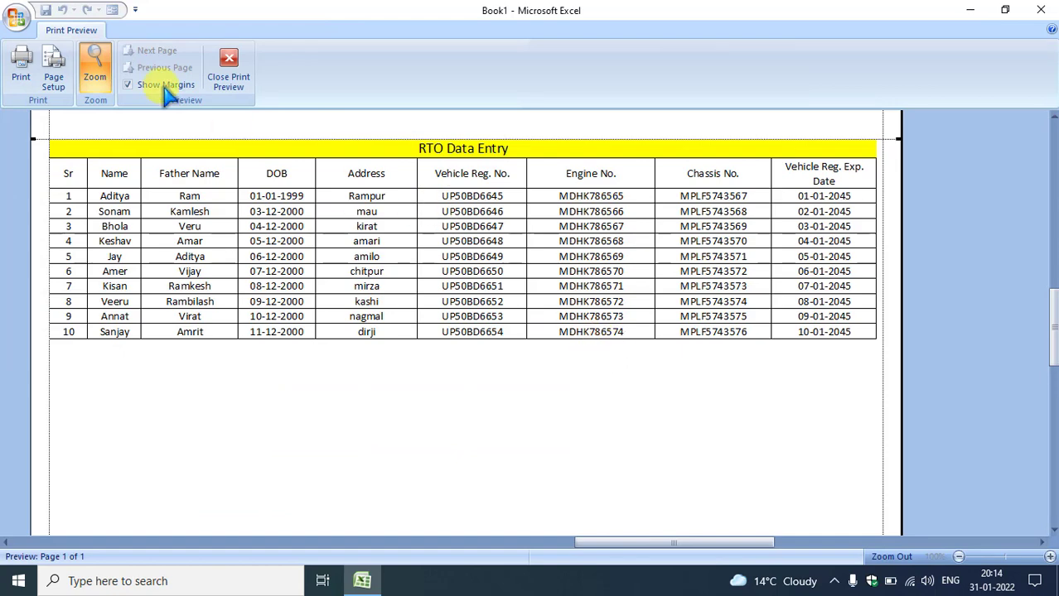
left_click(21, 70)
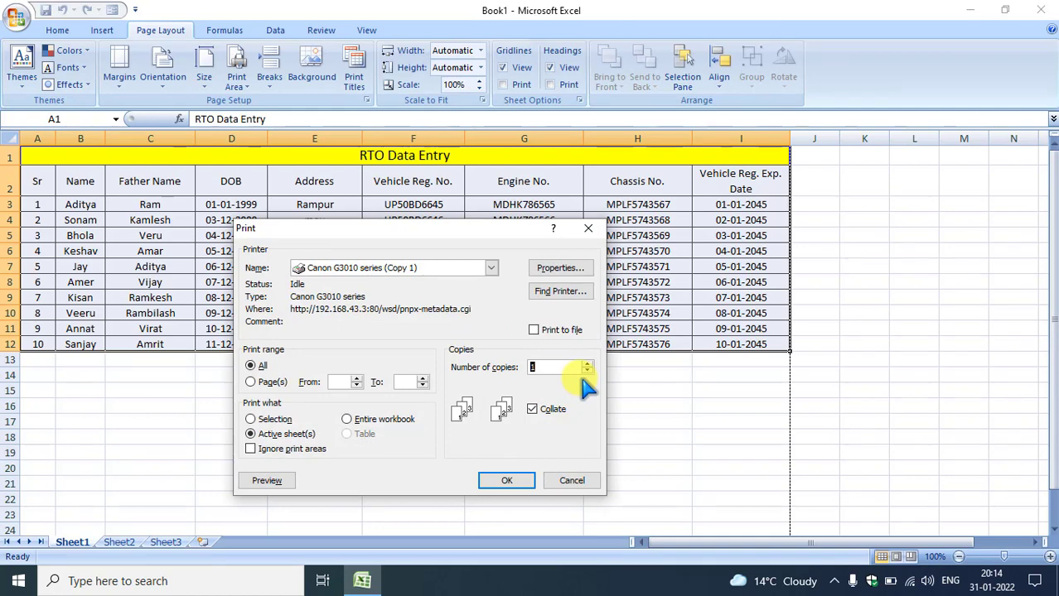
left_click(587, 229)
left_click(636, 239)
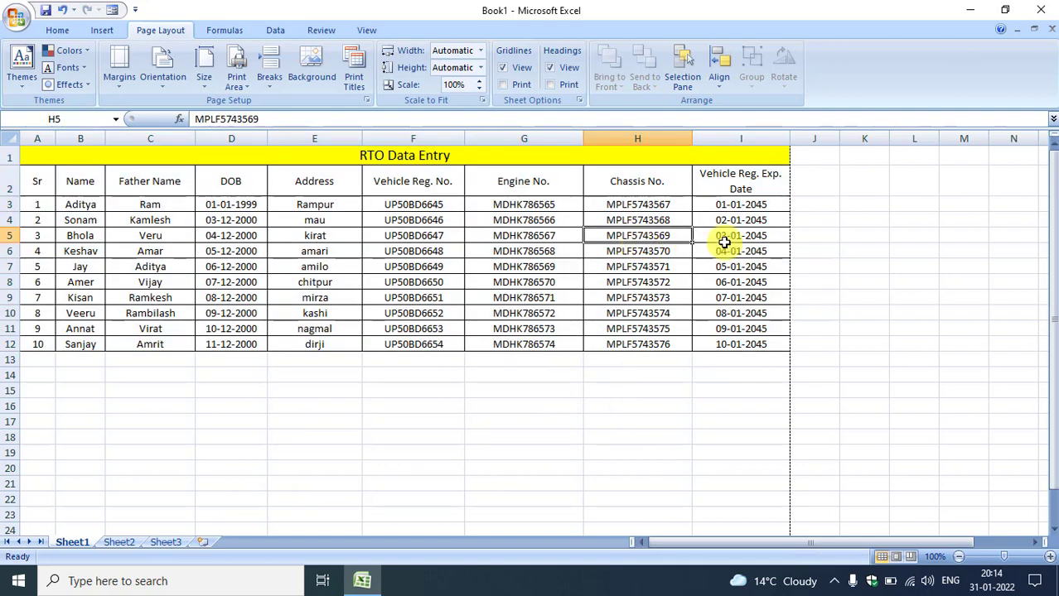